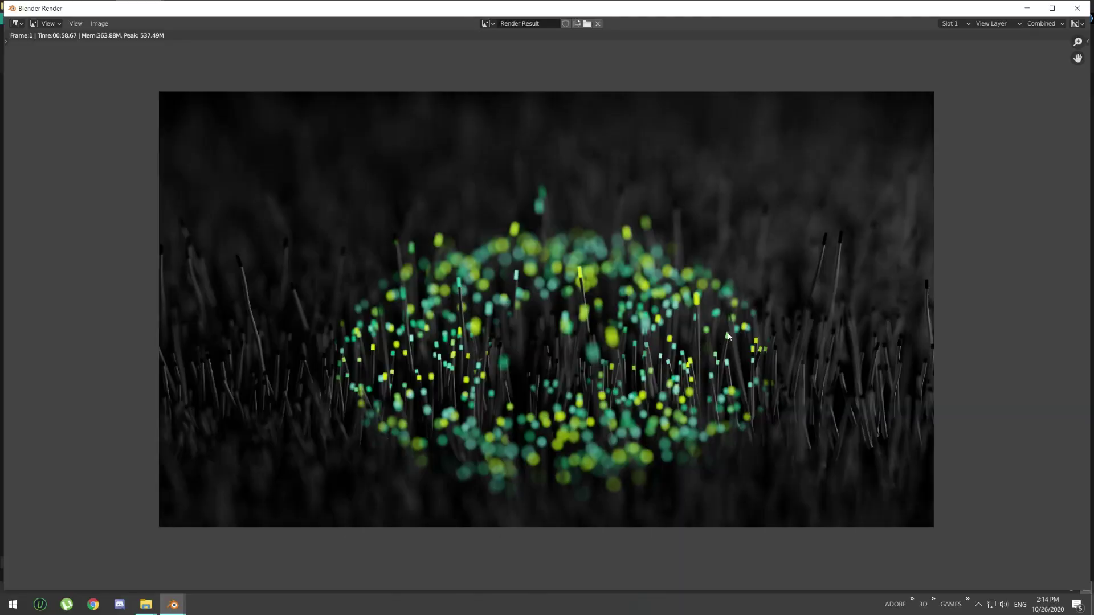
Close the finished render and play the animated fungi scene as a preview of the effect.
left_click(1071, 12)
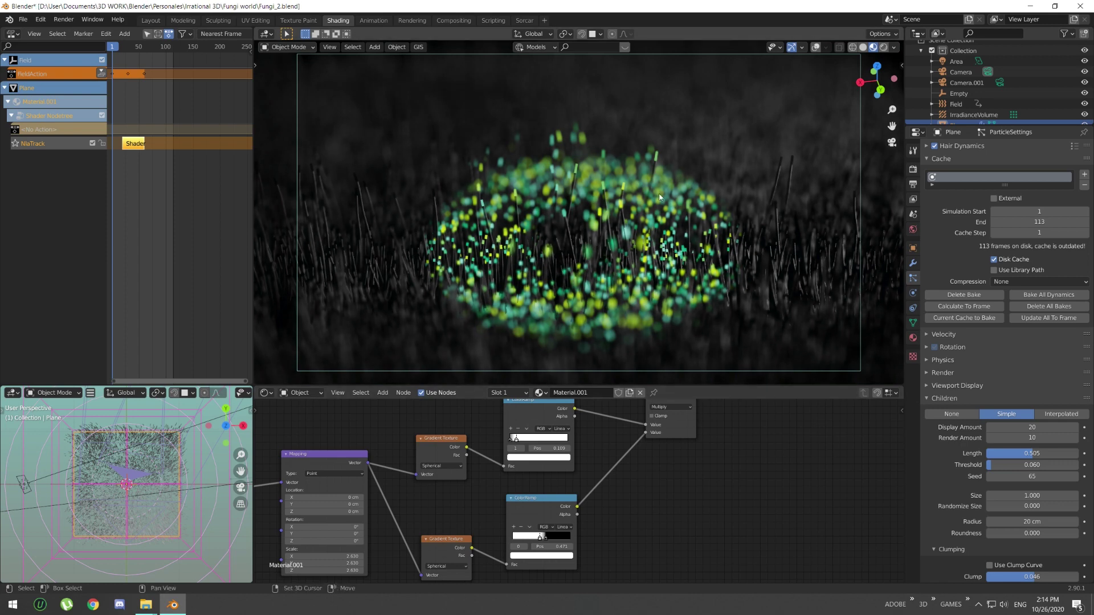
key("space")
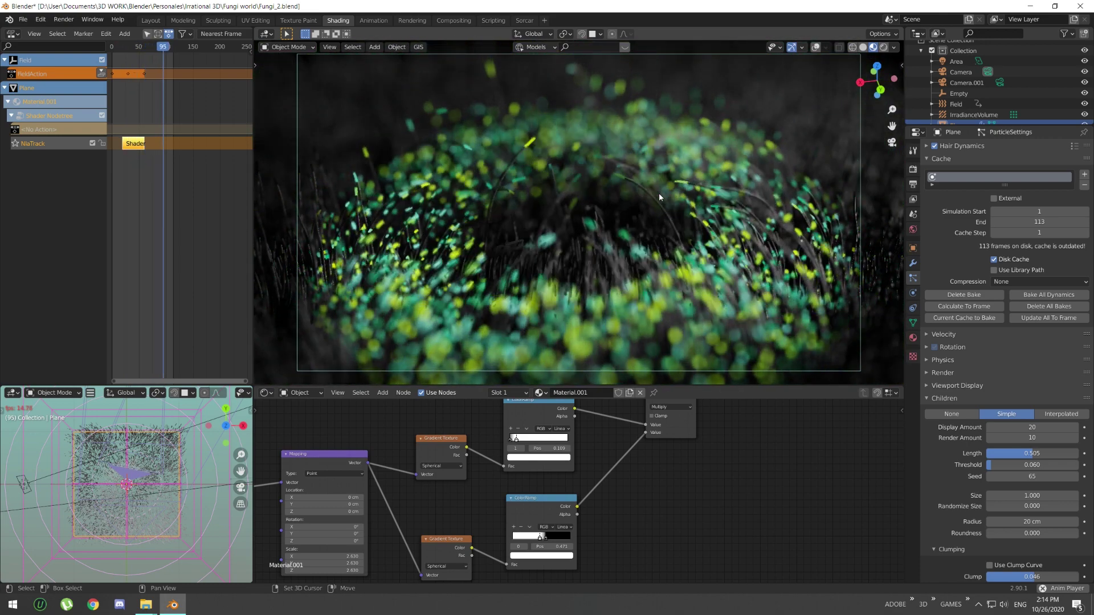
key("Escape")
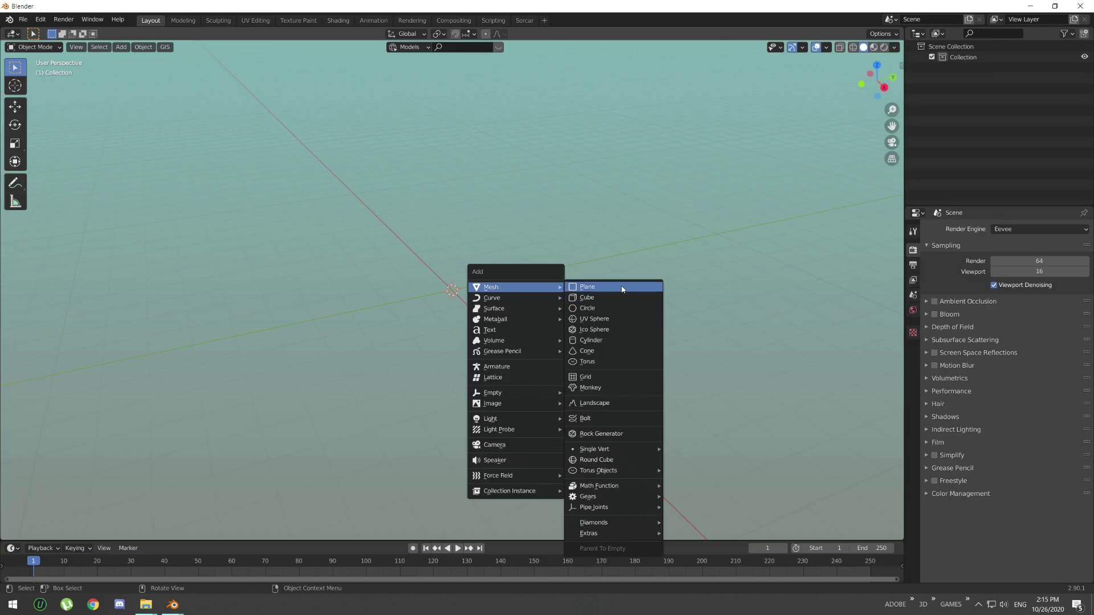
Add a plane in a new scene, show its transform values, and set the scene's length unit to centimeters.
left_click(621, 285)
scroll(480, 316, "up", 10)
key("n")
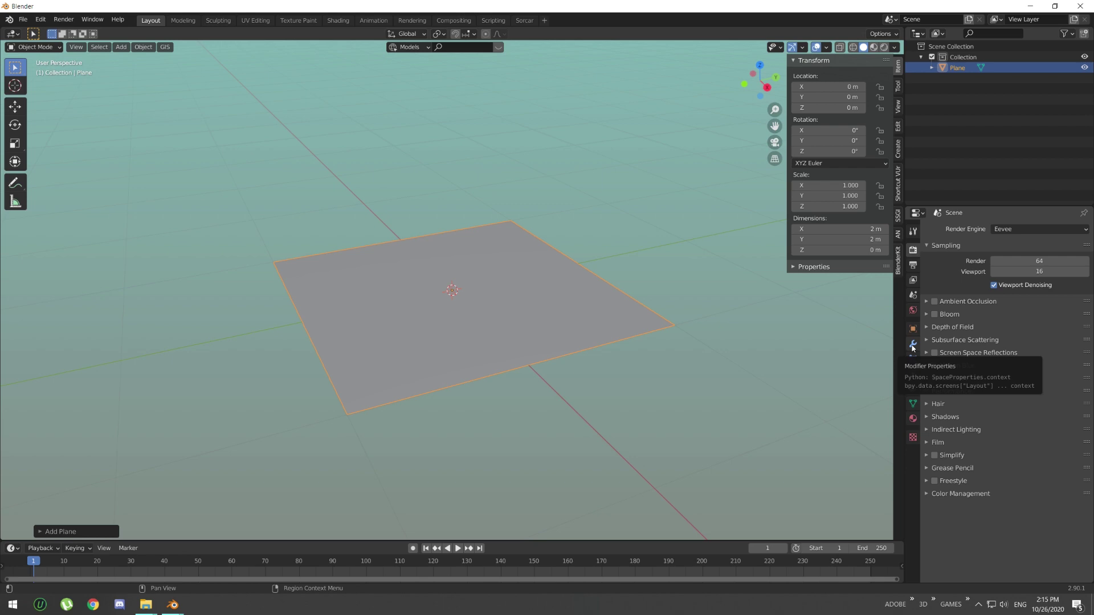
left_click(912, 295)
left_click(1040, 350)
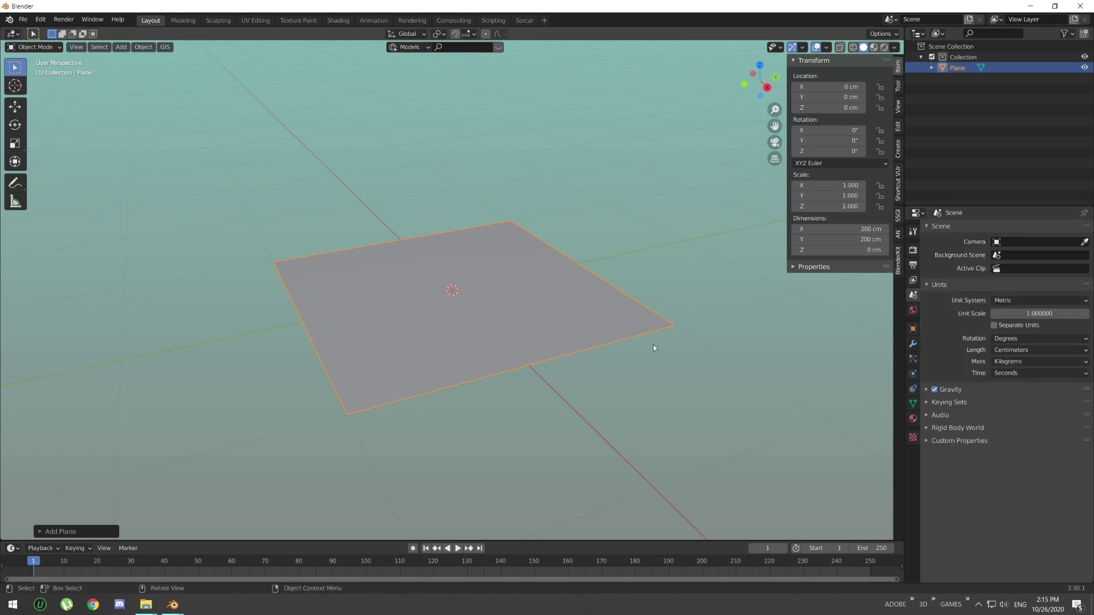
Set the plane's X and Y dimensions to 40 cm and apply its scale.
key("s")
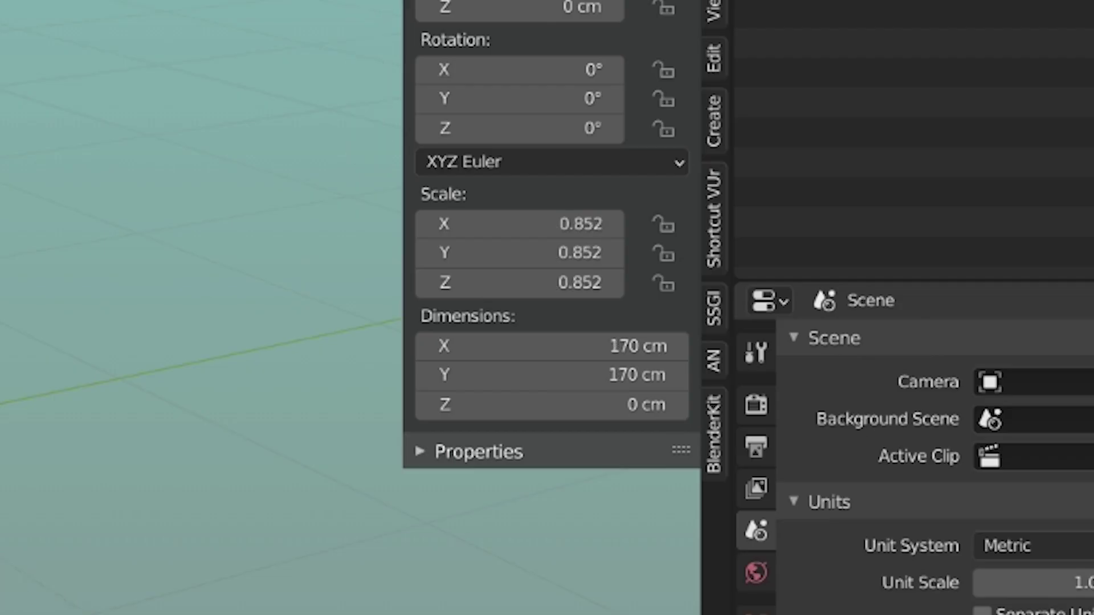
left_click_drag(570, 346, 570, 375)
type("40")
key("Return")
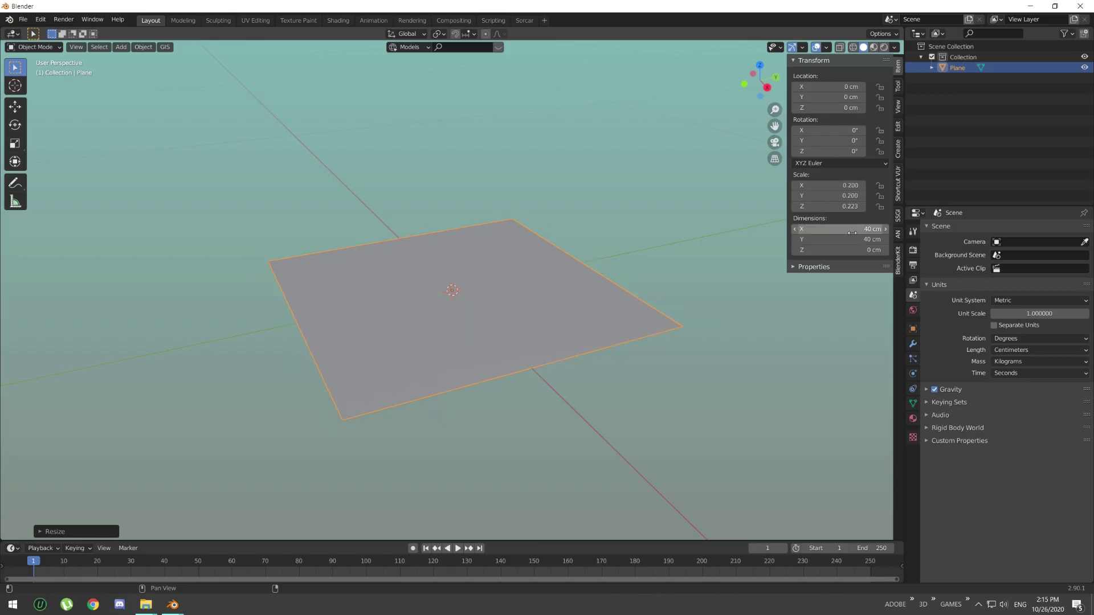
key("ctrl+a")
left_click(446, 250)
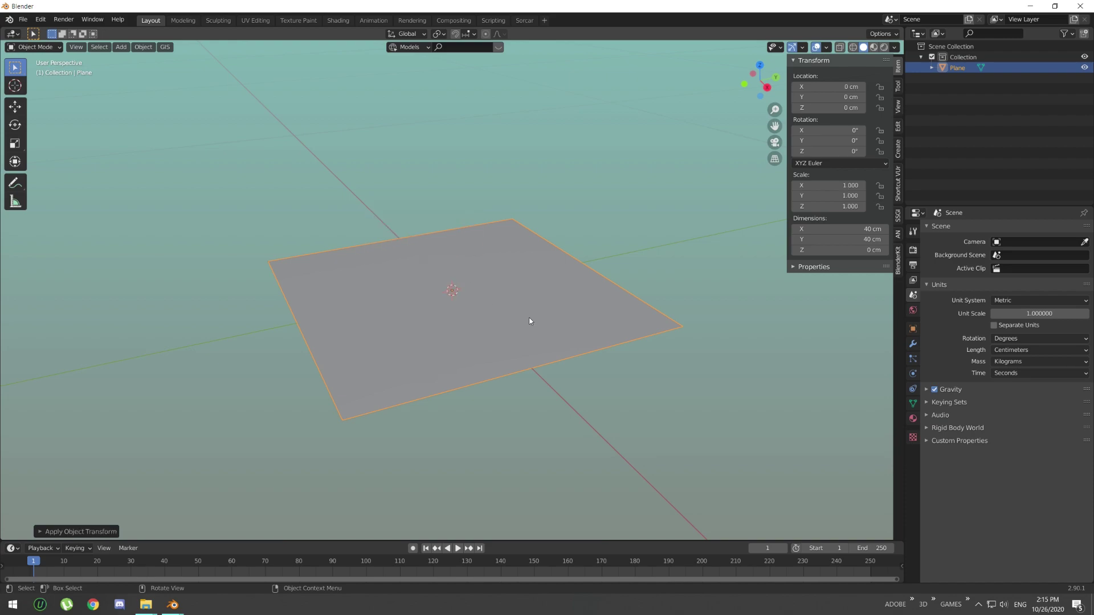
Add a particle system of type Hair to the plane and enable its advanced settings.
left_click(913, 358)
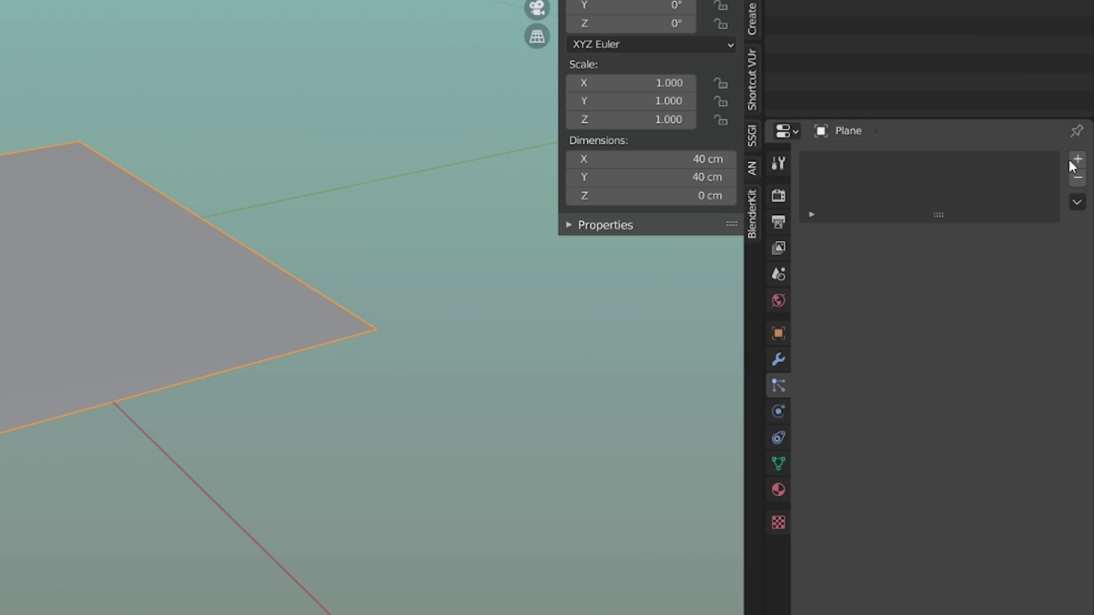
left_click(1076, 160)
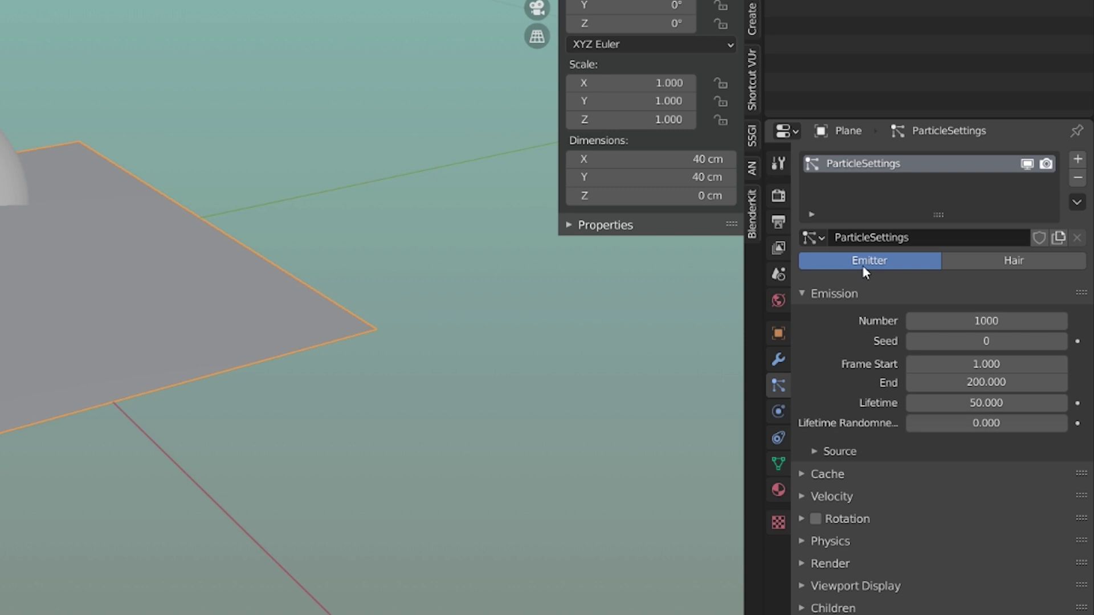
left_click(1011, 262)
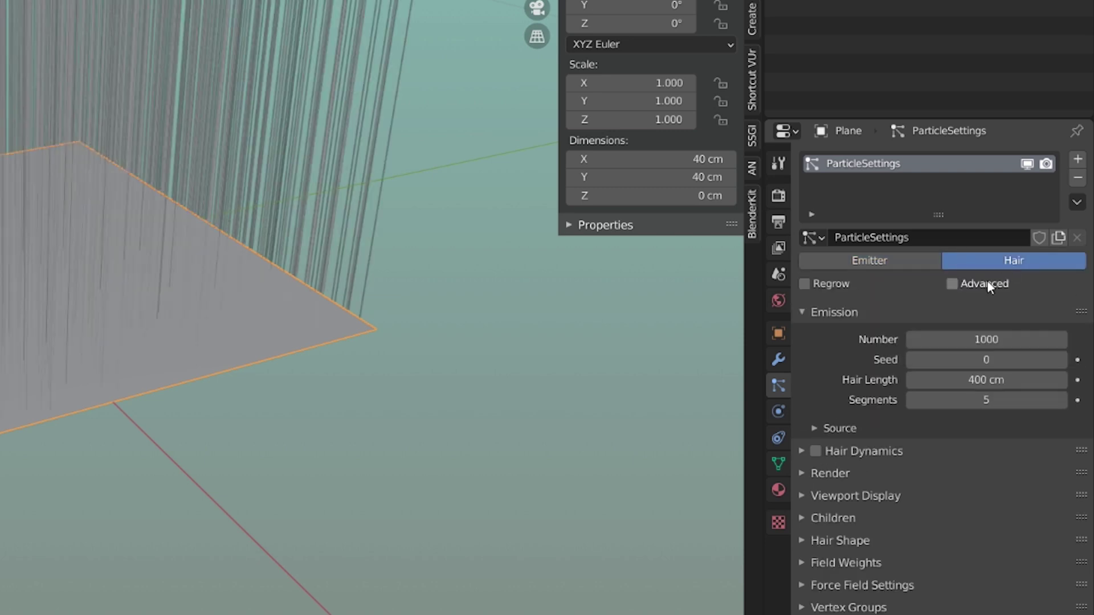
left_click(952, 284)
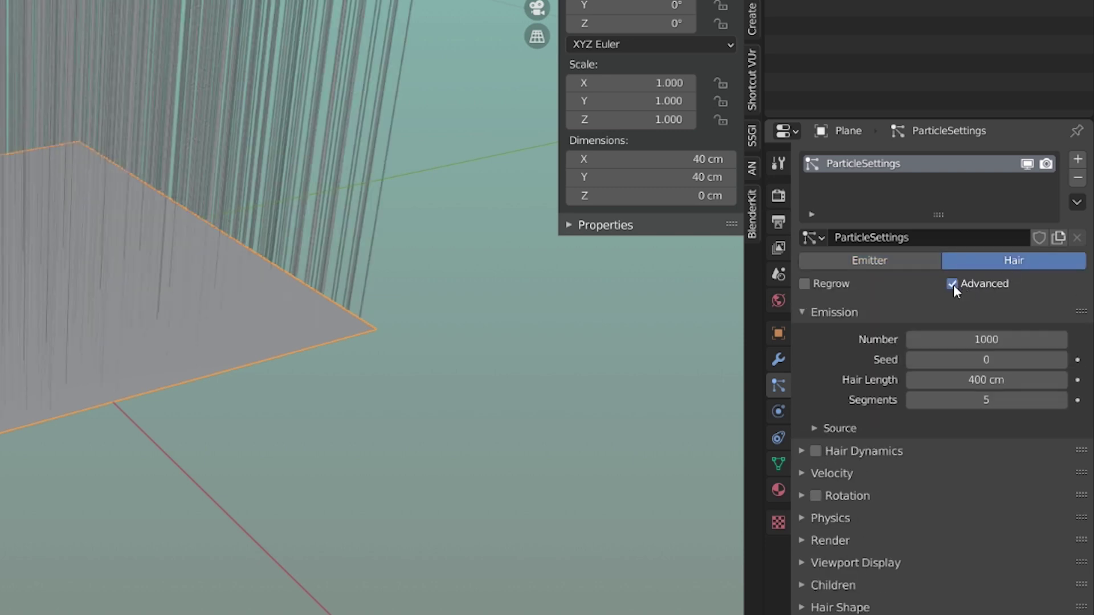
Set the hair emission number to 500 and the hair segments to 7.
left_click(985, 339)
type("500")
key("Return")
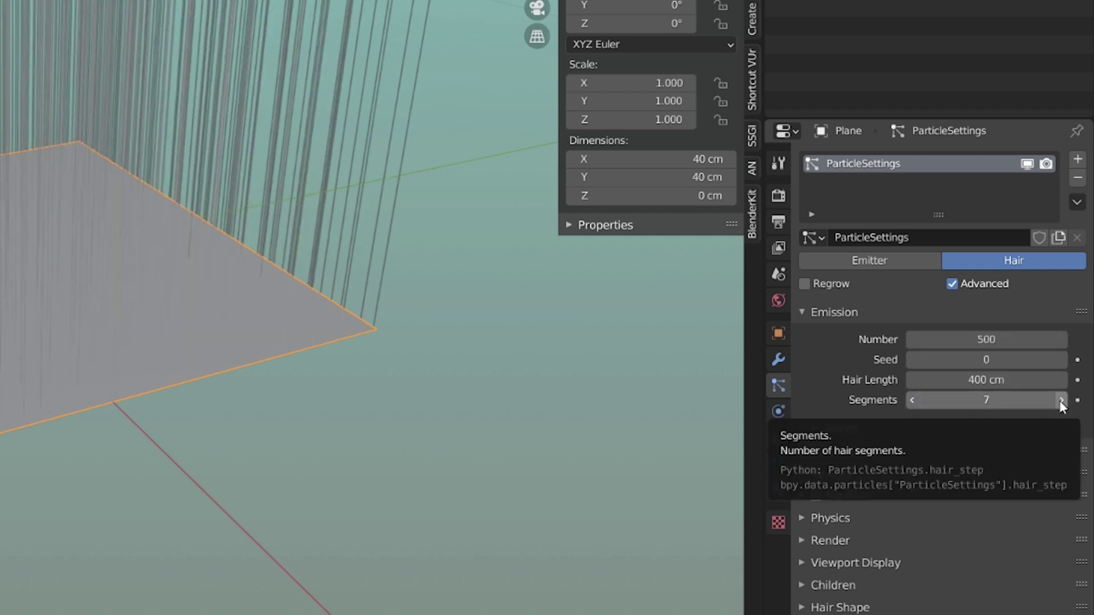
left_click(1060, 400)
left_click(1060, 400)
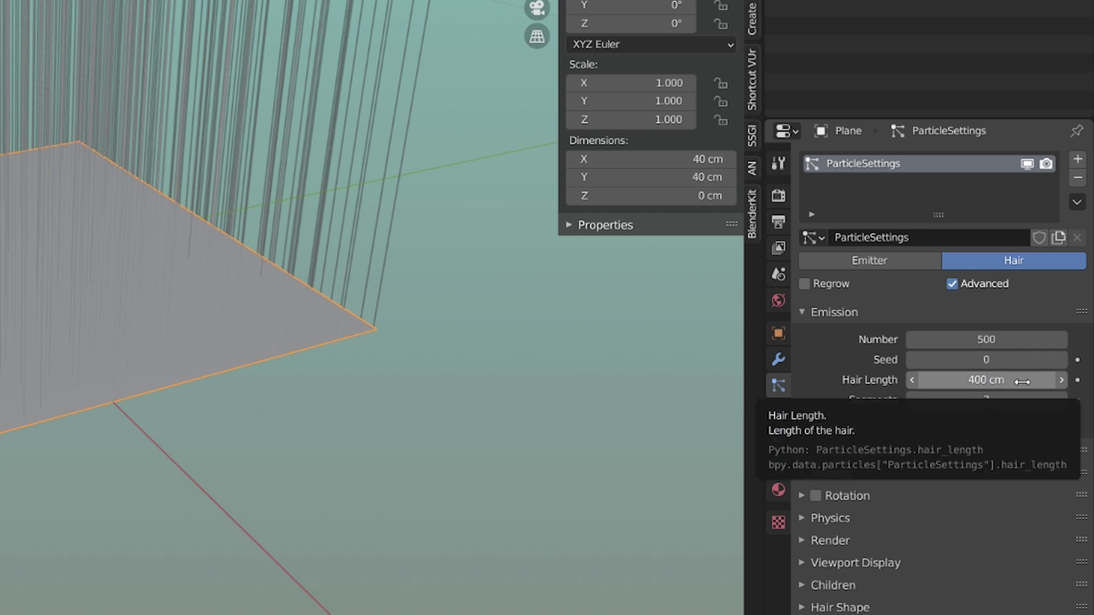
Shorten the hair length of the particle system to 5 cm.
mouse_move(1022, 382)
left_mouse_down()
mouse_move(999, 382)
mouse_move(1021, 381)
left_mouse_up()
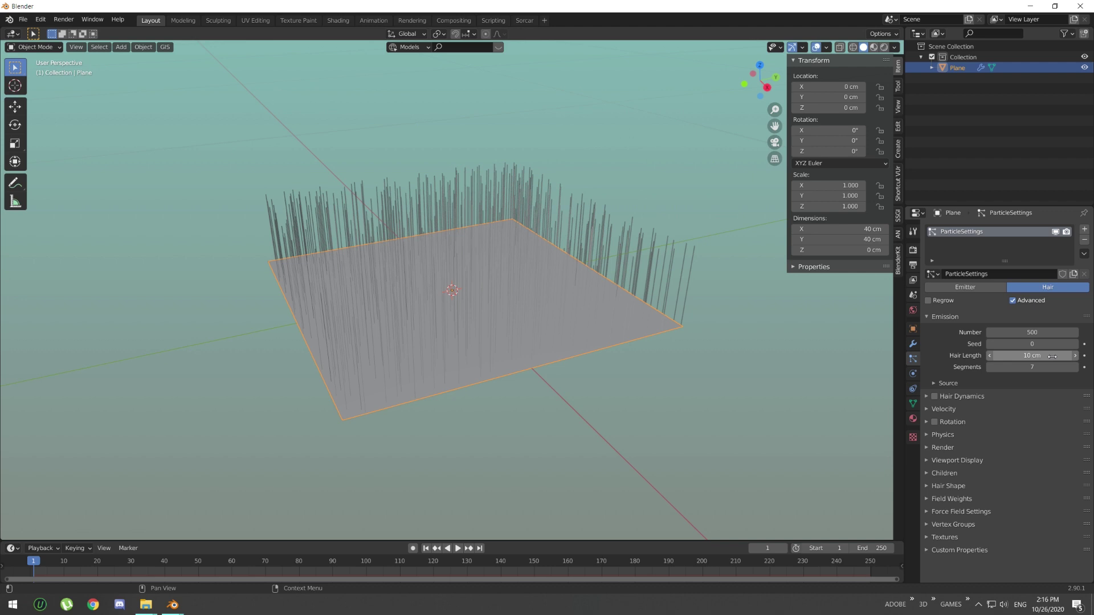
left_click(1052, 356)
type("5")
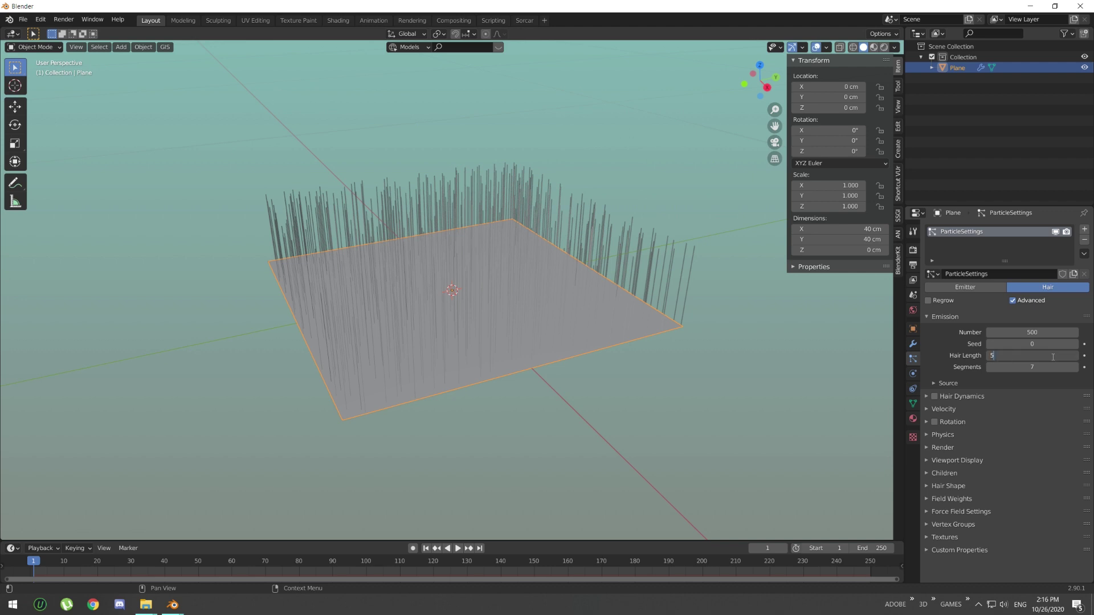
key("Return")
scroll(379, 176, "up", 4)
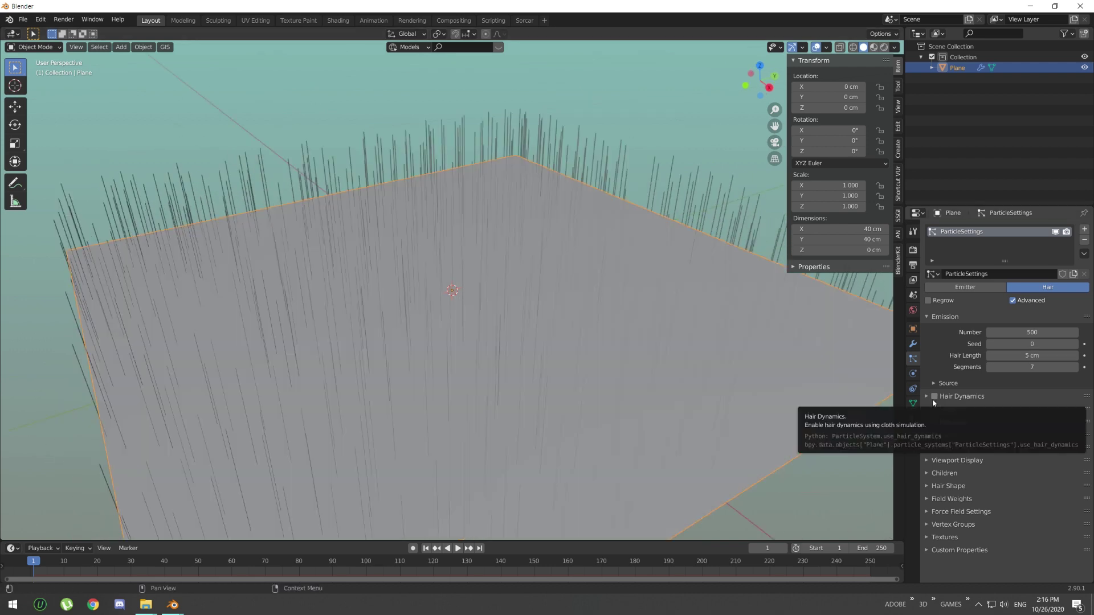
Enable Hair Dynamics on the particle system, test it by playing the animation, and return to frame 1.
left_click(934, 396)
left_click(927, 397)
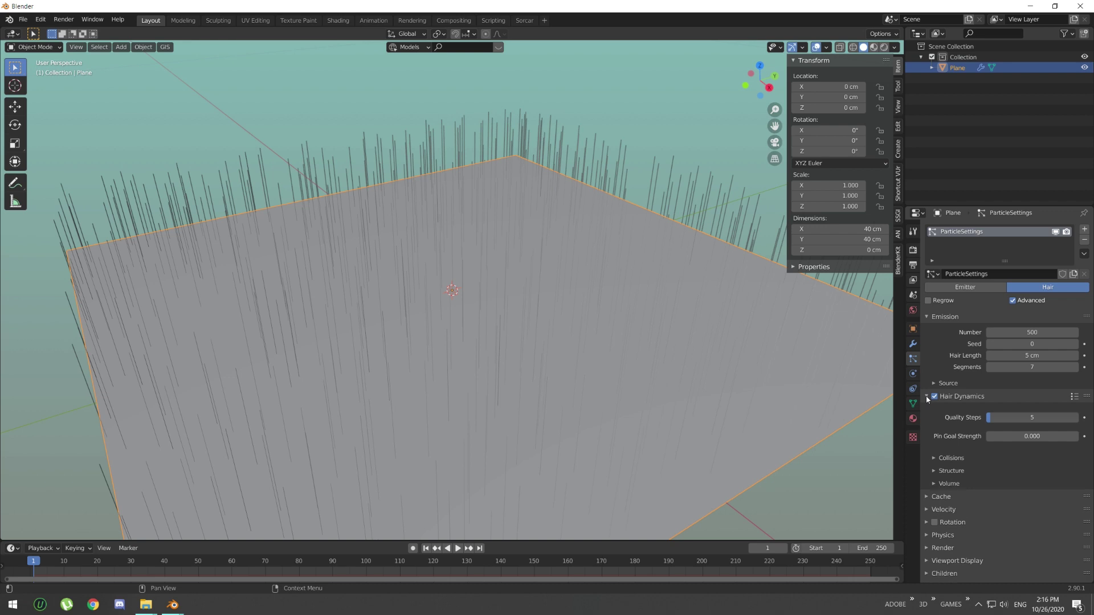
key("shift+space")
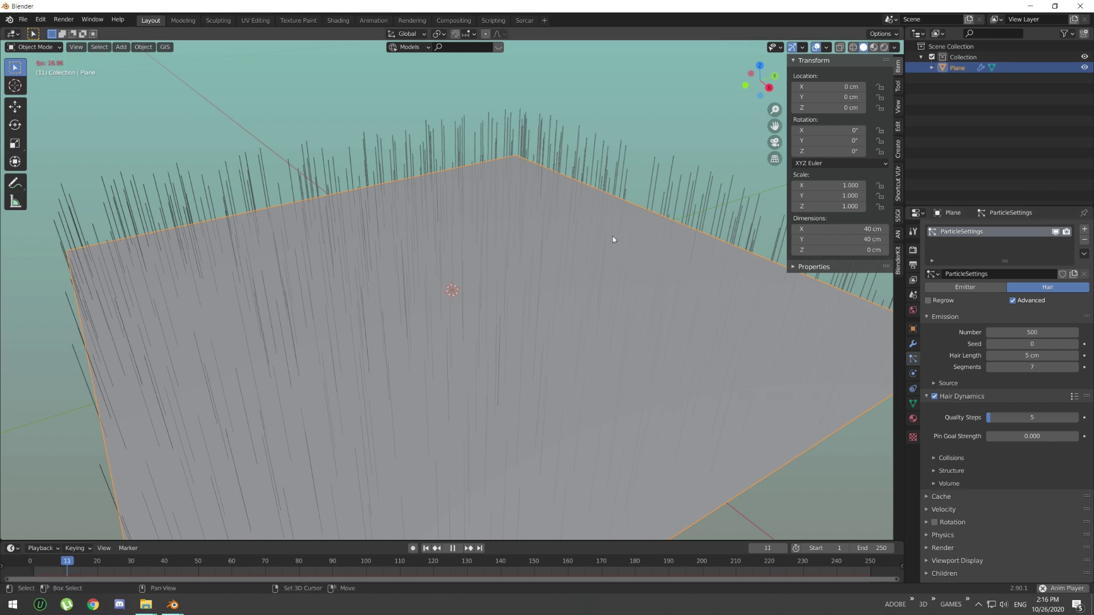
key("shift+space")
key("shift+Left")
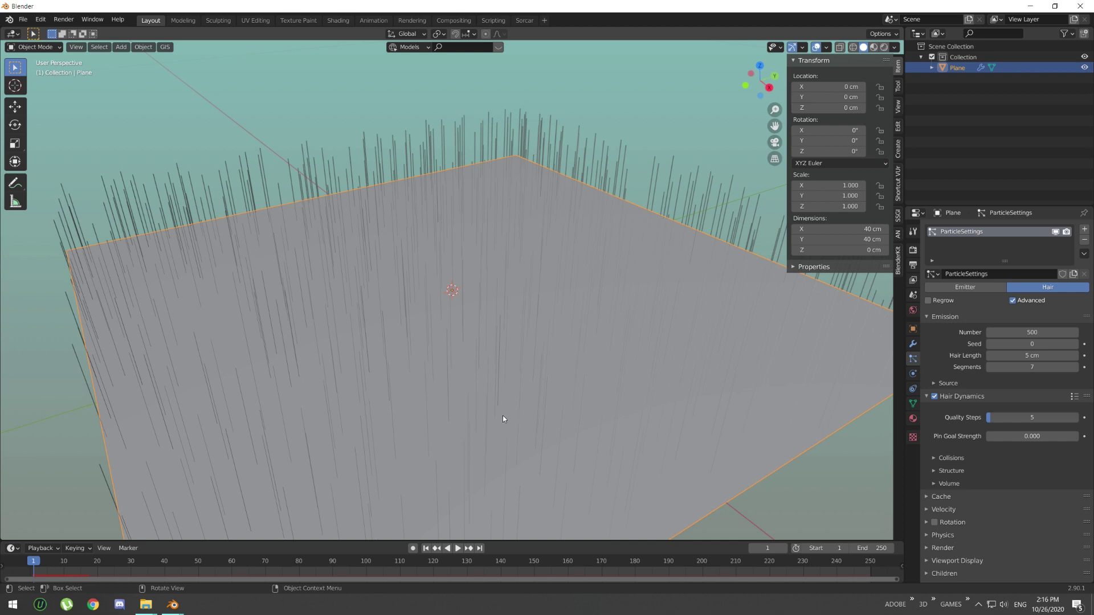
Add a Force field at the plane's centre and raise it along Z to about 28 cm.
key("shift+a")
mouse_move(448, 559)
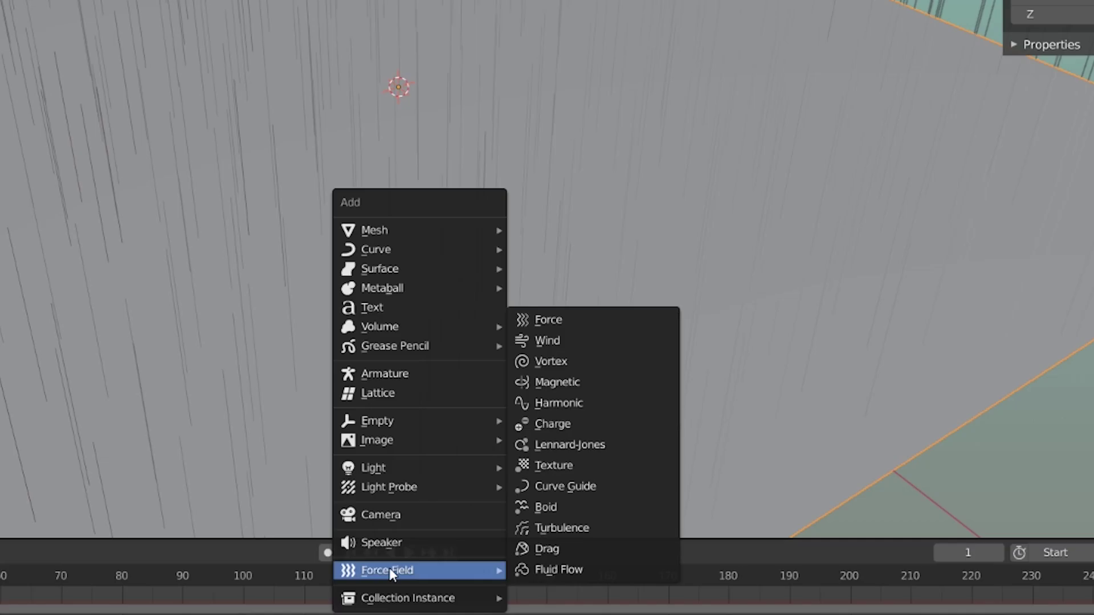
left_click(603, 322)
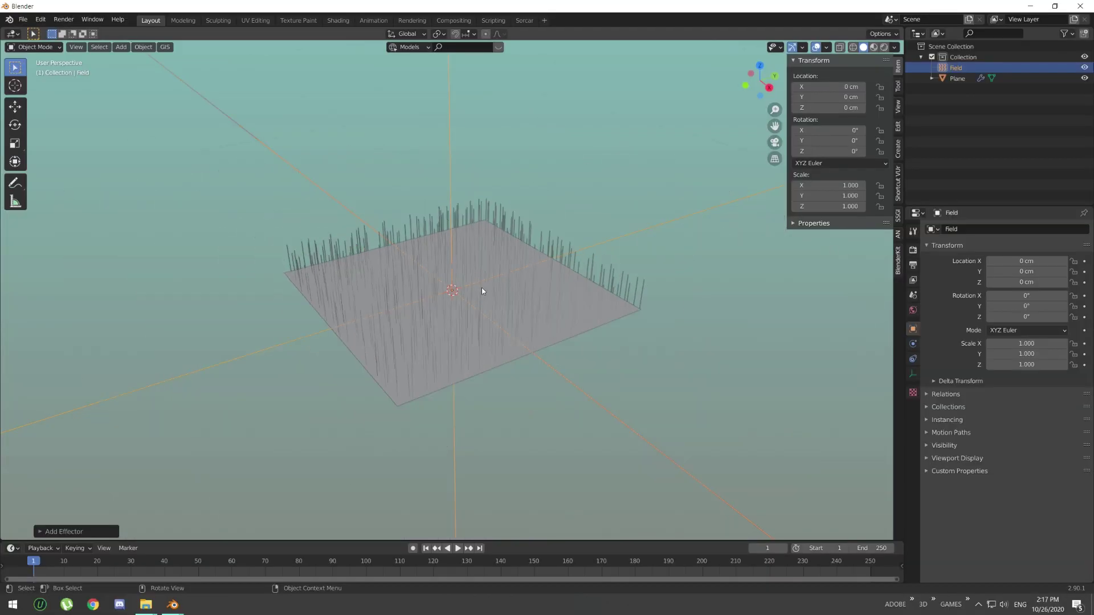
key("g")
key("z")
left_click(521, 106)
scroll(512, 126, "down", 8)
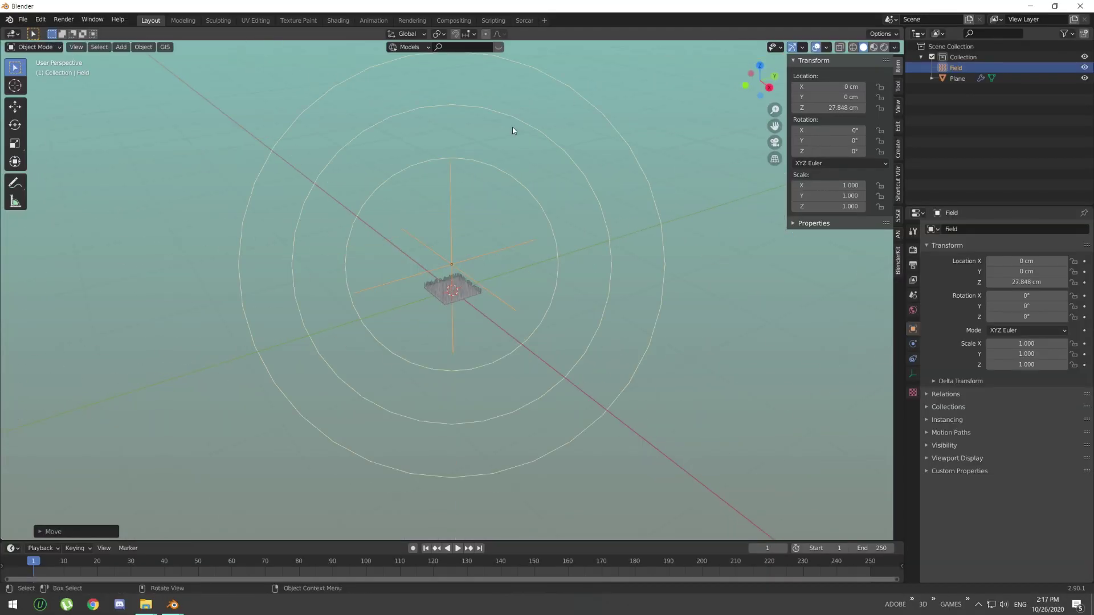
Set the display size of the force field's empty to 10 cm.
left_click(913, 375)
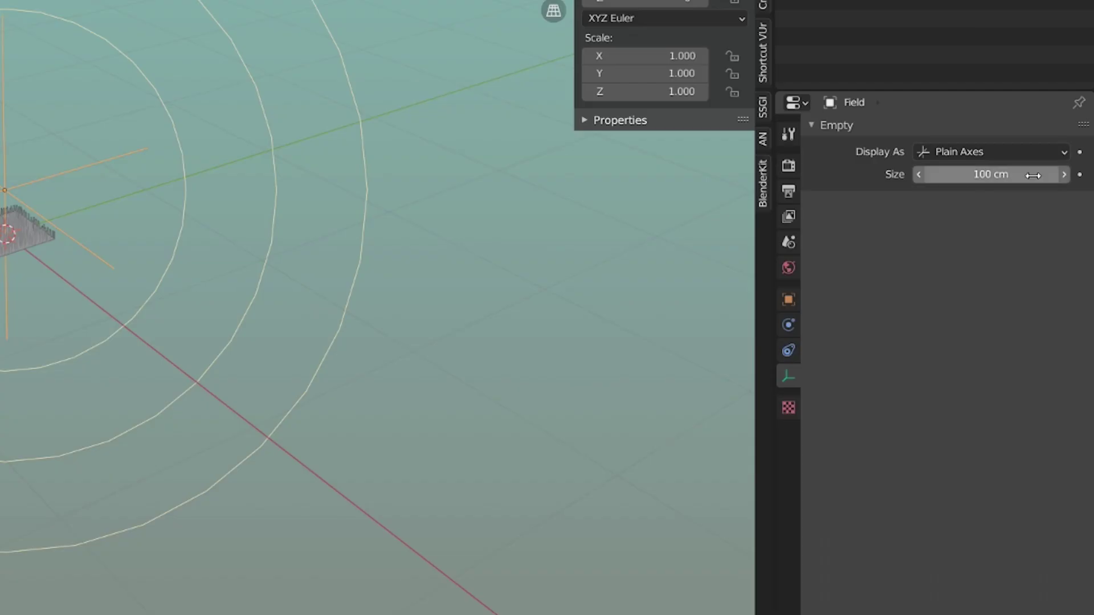
left_click_drag(998, 174, 994, 174)
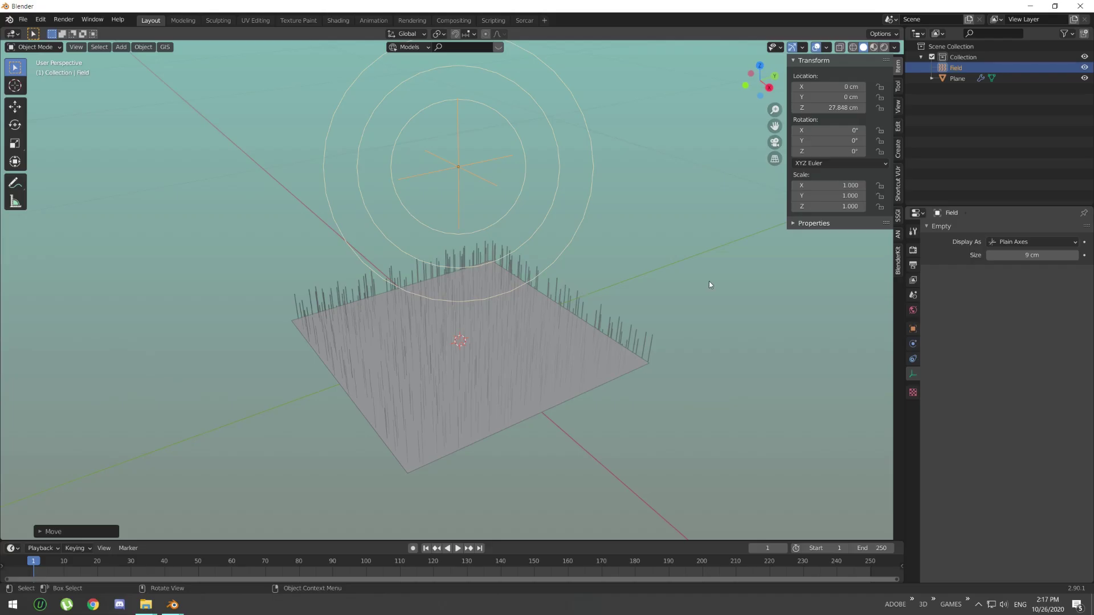
left_click_drag(994, 174, 990, 174)
double_click(1032, 255)
type("10")
key("Return")
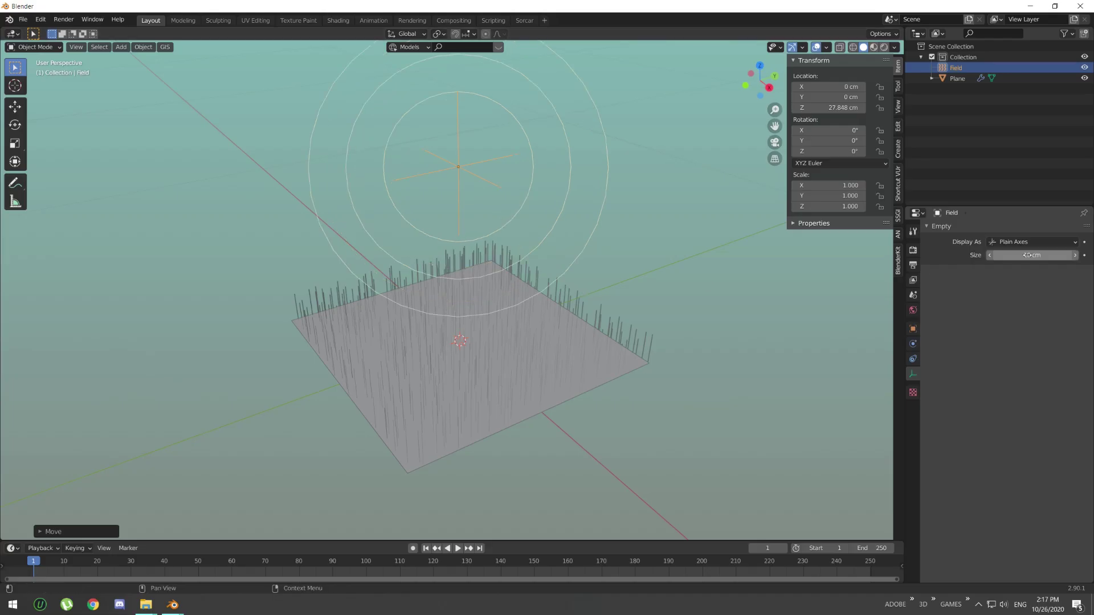
Lower the force field along Z to about 17 cm above the plane.
key("g")
key("z")
left_click(569, 278)
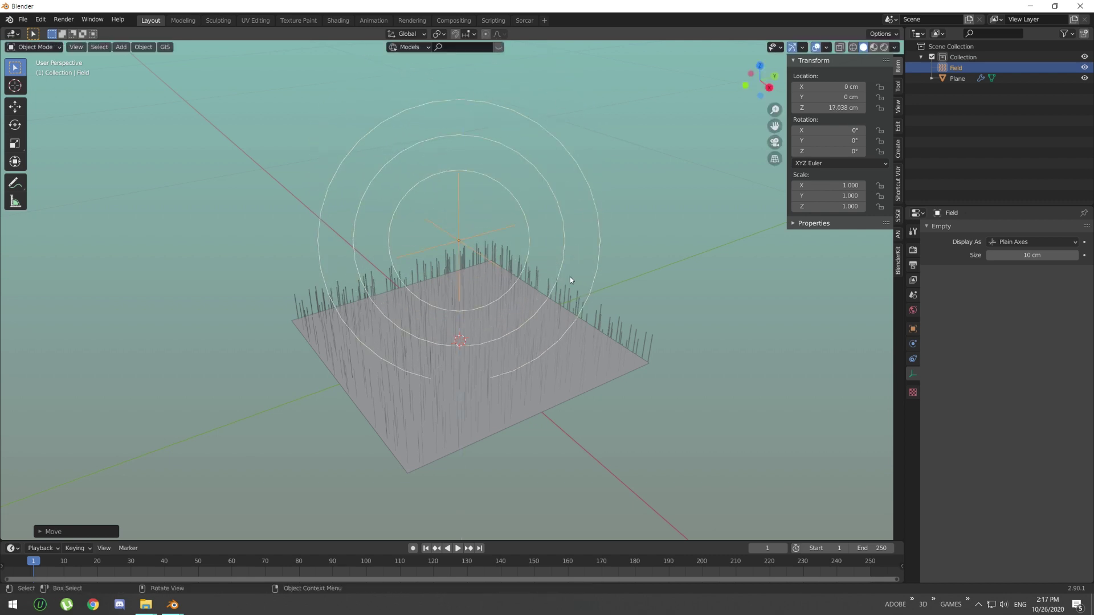
Play the simulation from the first frame several times to examine how the hair reacts to the force field.
mouse_move(510, 356)
middle_mouse_down()
mouse_move(499, 316)
mouse_move(498, 341)
middle_mouse_up()
scroll(500, 326, "up", 3)
key("space")
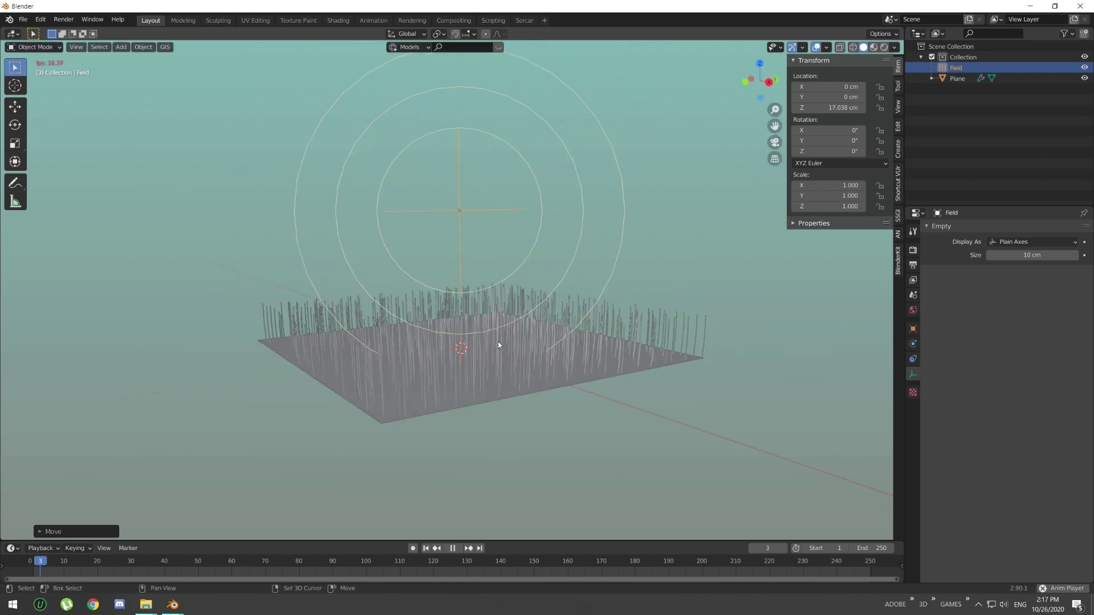
key("shift+Left")
key("space")
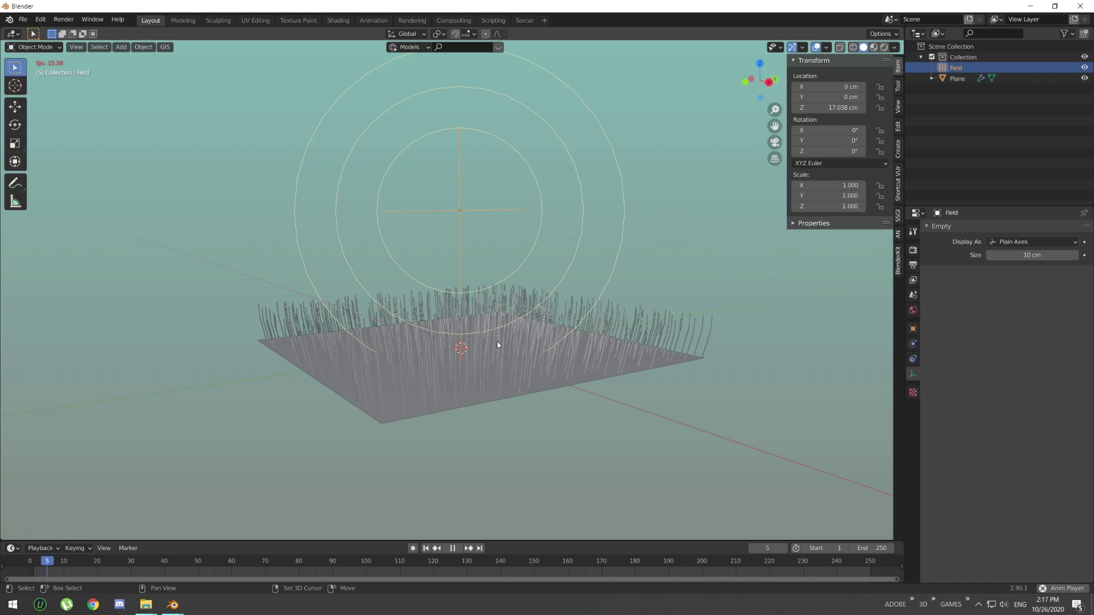
key("space")
key("shift+Left")
key("space")
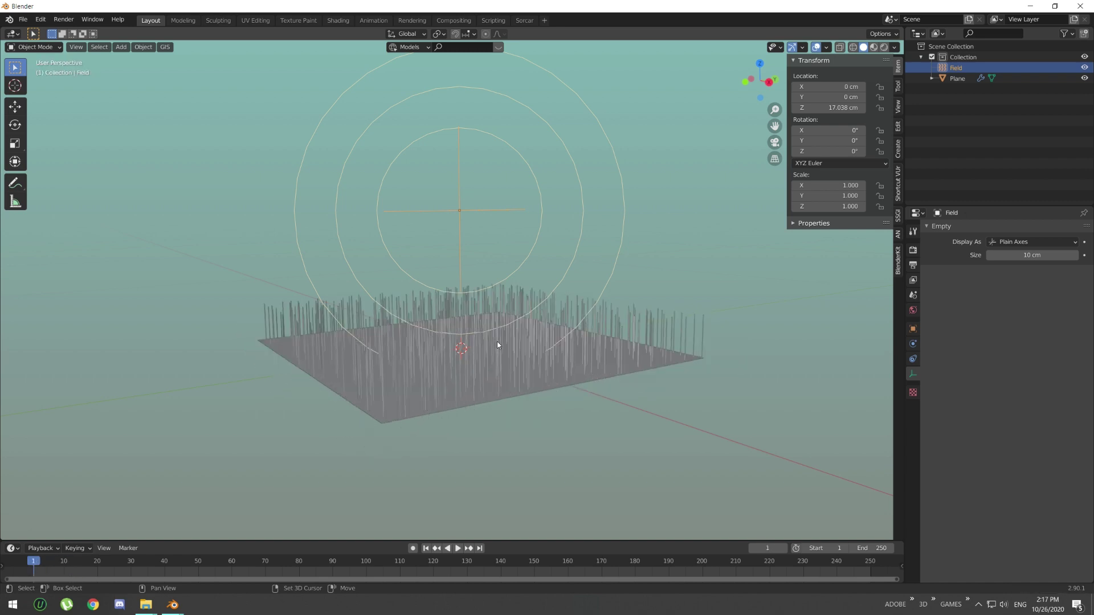
key("Escape")
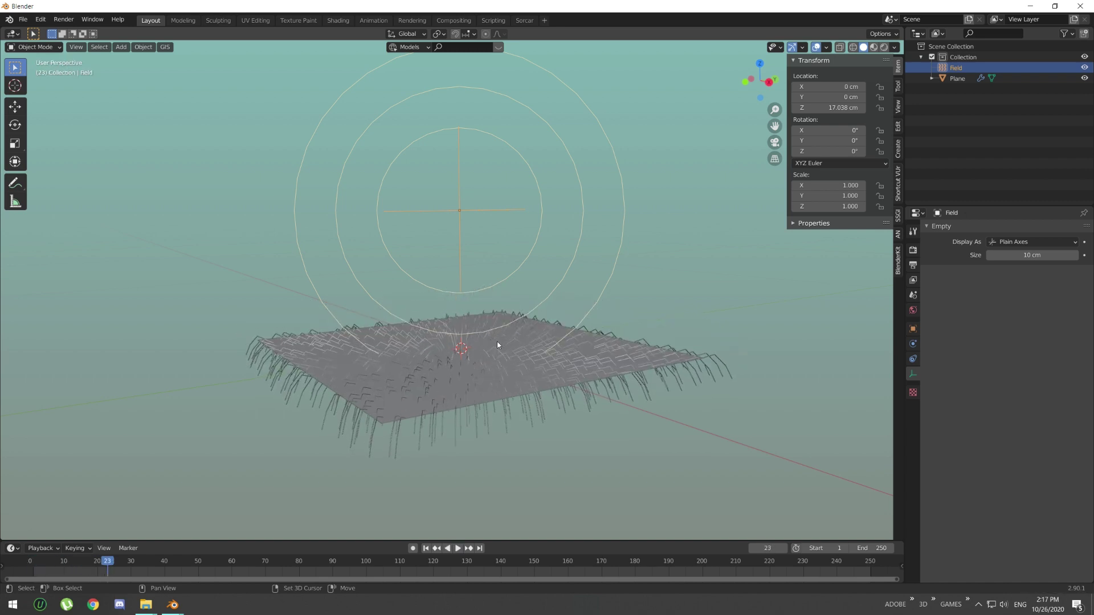
Set the children type of the plane's hair particle system to Interpolated.
left_click(622, 357)
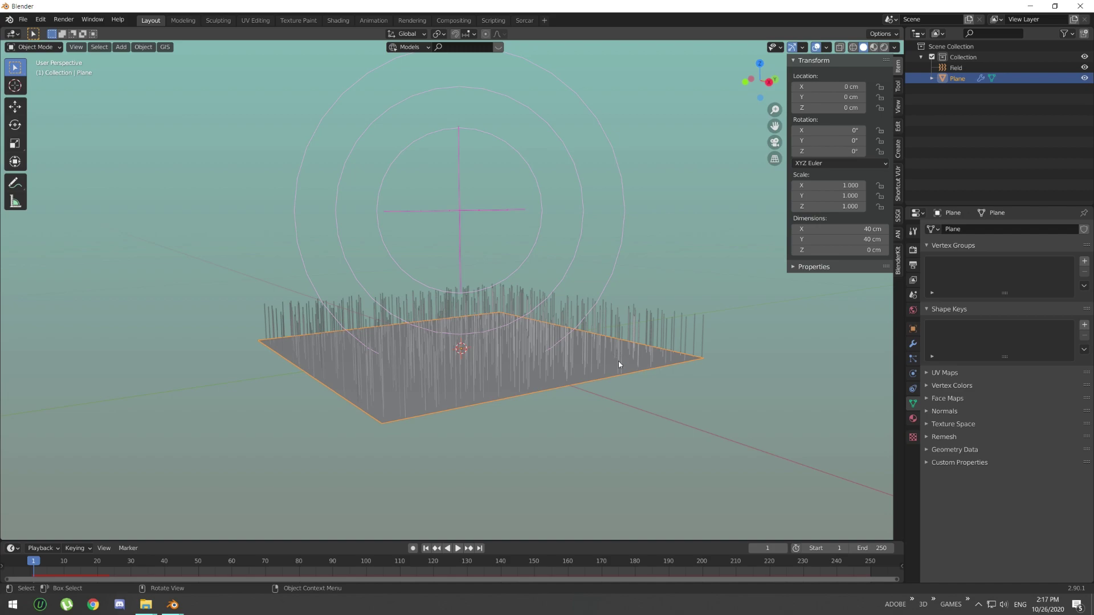
left_click(913, 358)
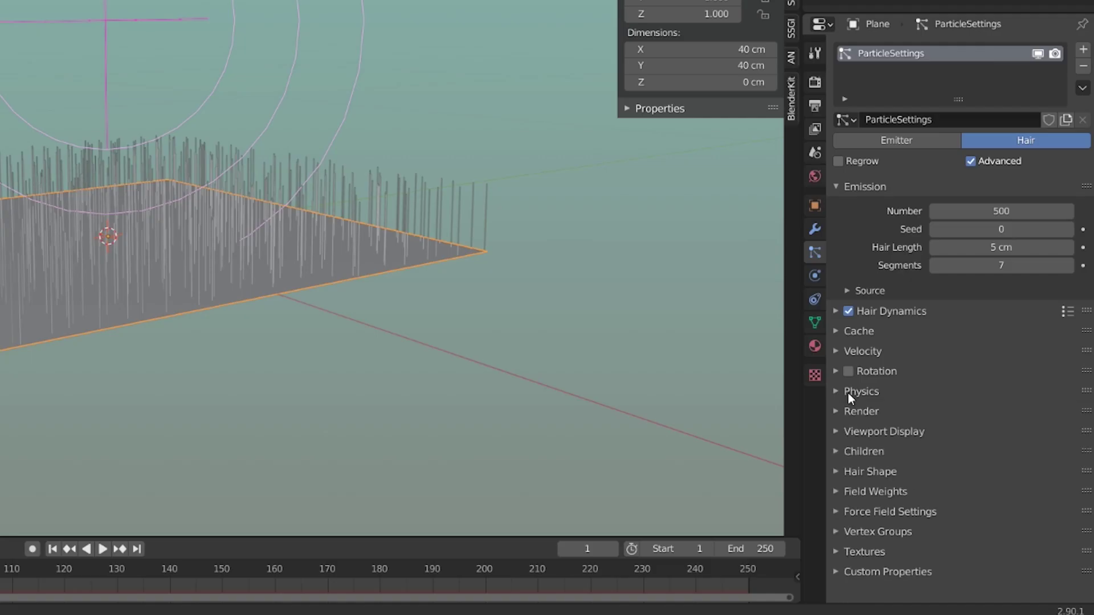
left_click(860, 453)
scroll(871, 453, "down", 1)
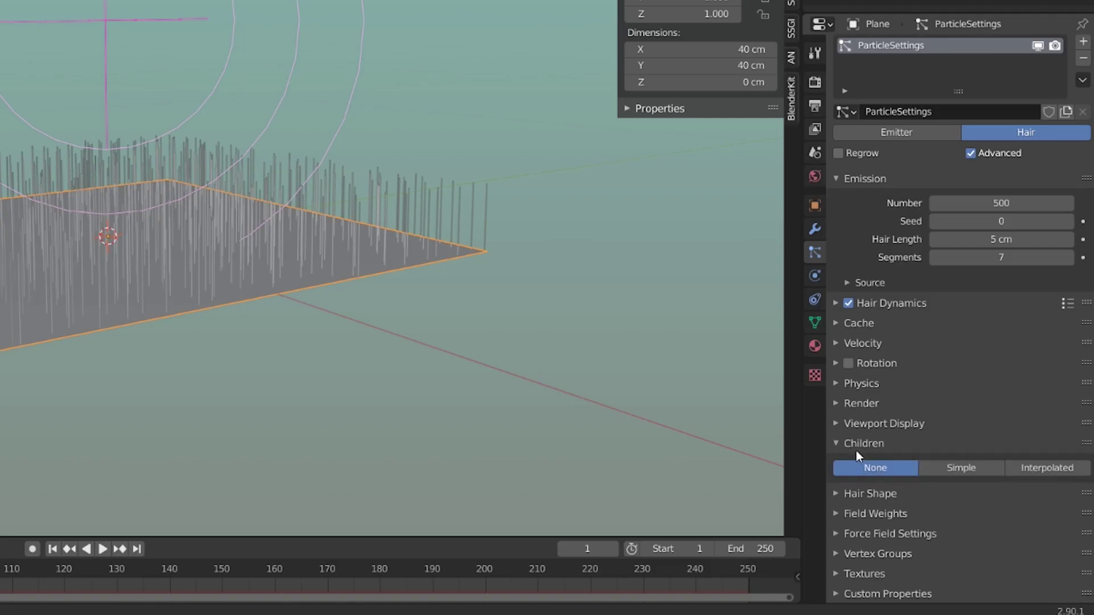
scroll(359, 335, "up", 2)
left_click(1051, 468)
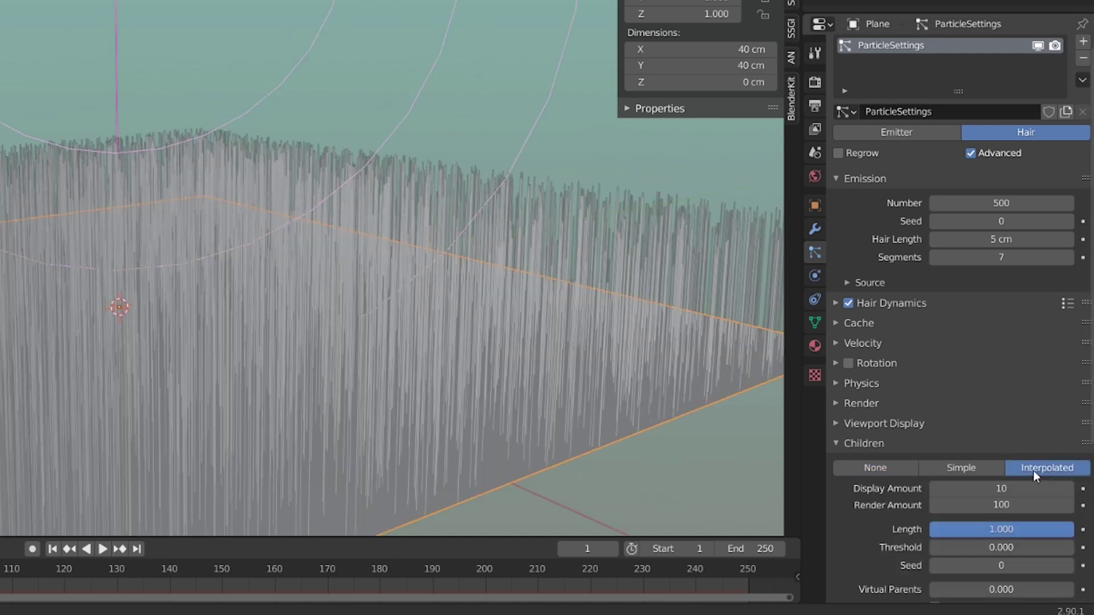
Switch the hair children off and back to Interpolated, and try a children display amount of 100.
scroll(429, 334, "down", 2)
left_click(875, 467)
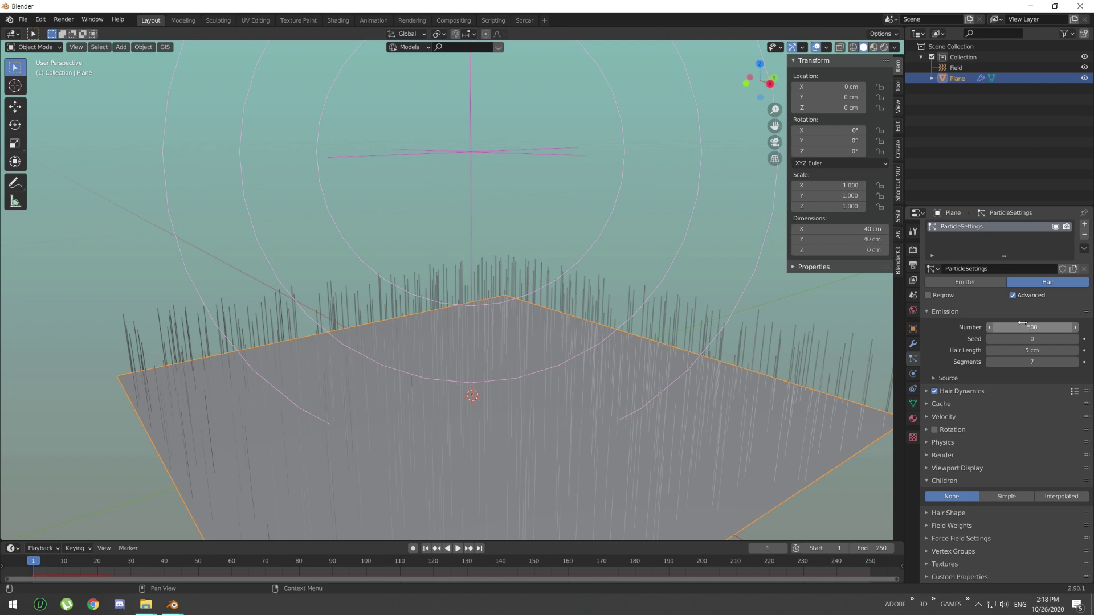
left_click(1061, 496)
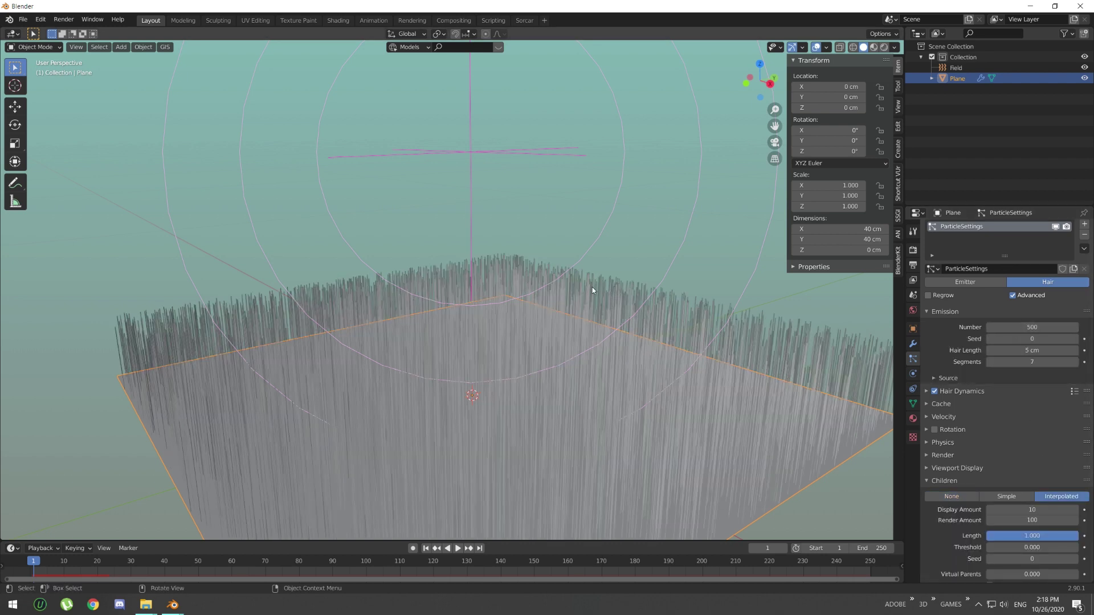
left_click(1033, 510)
type("100")
key("Return")
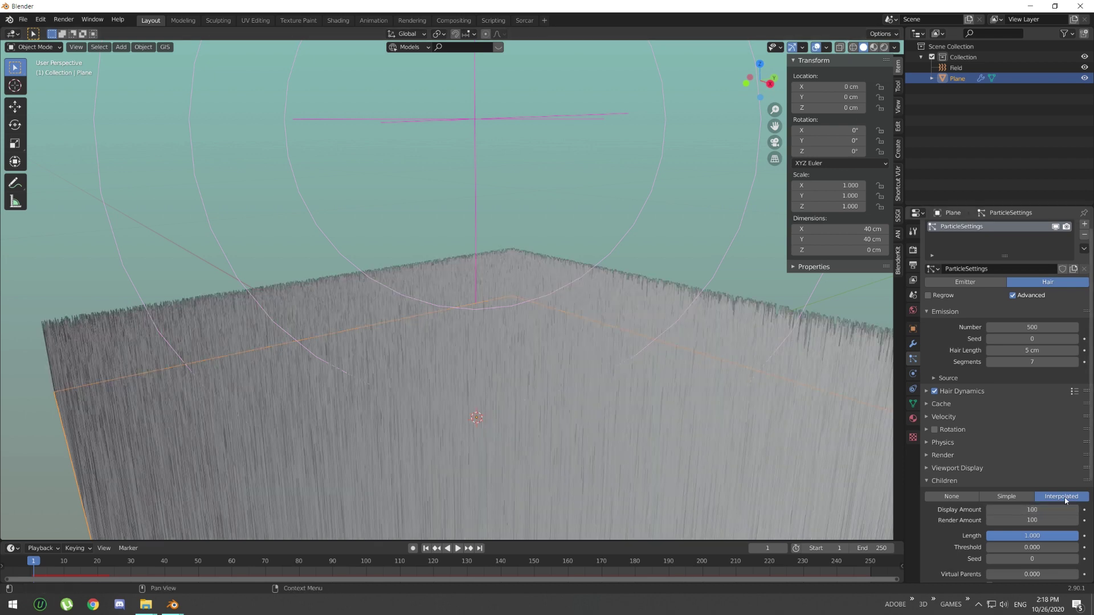
Set both the display amount and the render amount of the hair children to 20.
left_click(1053, 509)
type("20")
key("Return")
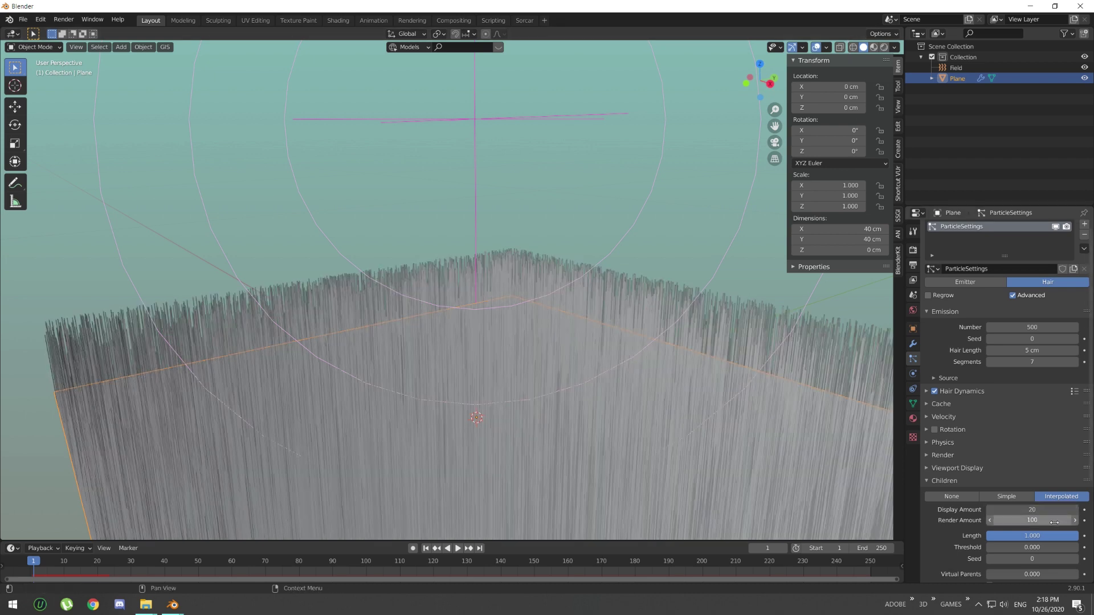
left_click(1051, 520)
type("20")
key("Return")
Hide the emitter plane in both the viewport display and the render, and set the viewport strand steps to 4.
left_click(944, 481)
left_click(957, 473)
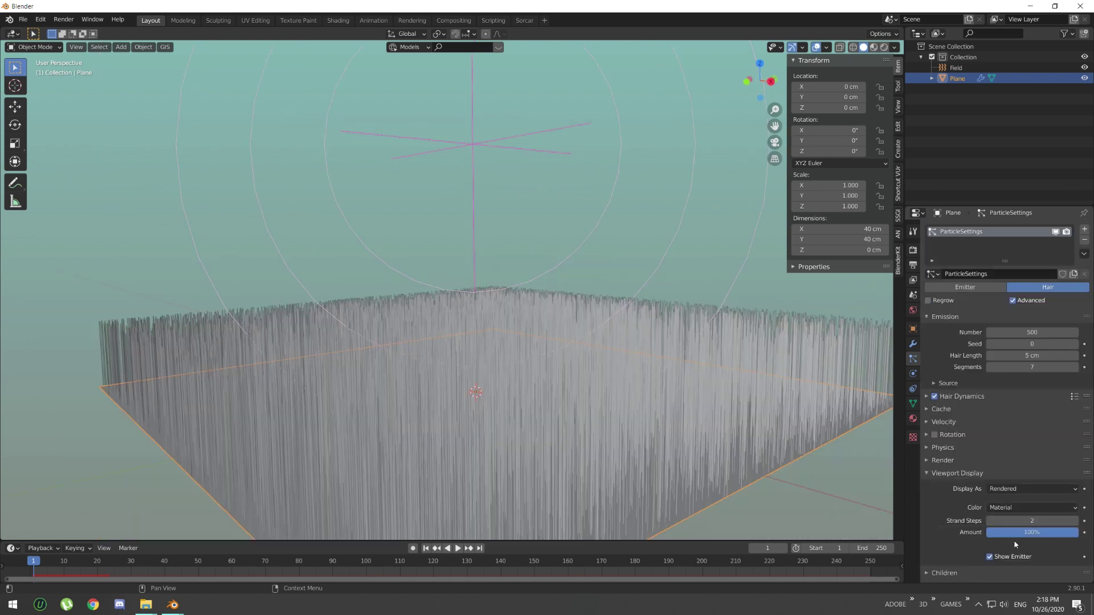
left_click(987, 557)
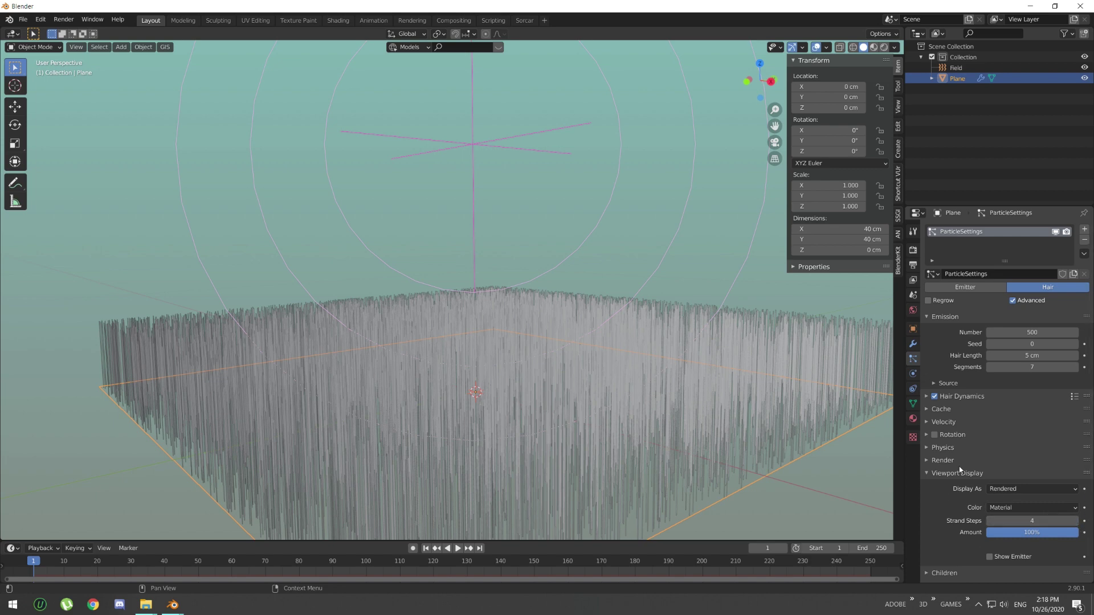
left_click(955, 473)
left_click(947, 460)
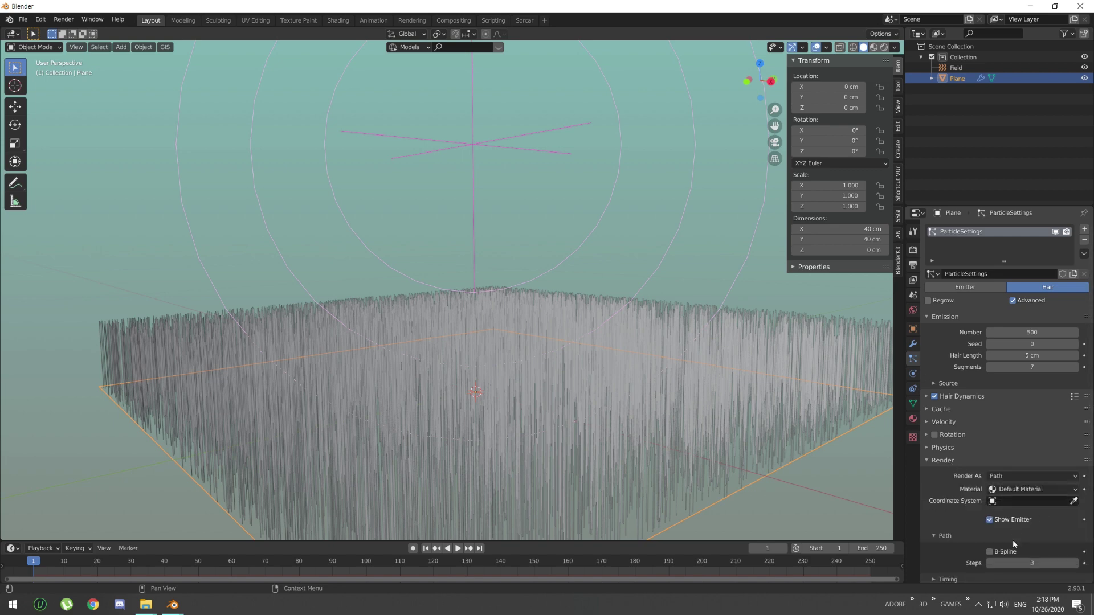
scroll(1013, 545, "down", 3)
left_click(991, 451)
Deselect the plane and play the simulation from the first frame to examine the denser hair's movement.
middle_click_drag(636, 408, 630, 425)
left_click(707, 276)
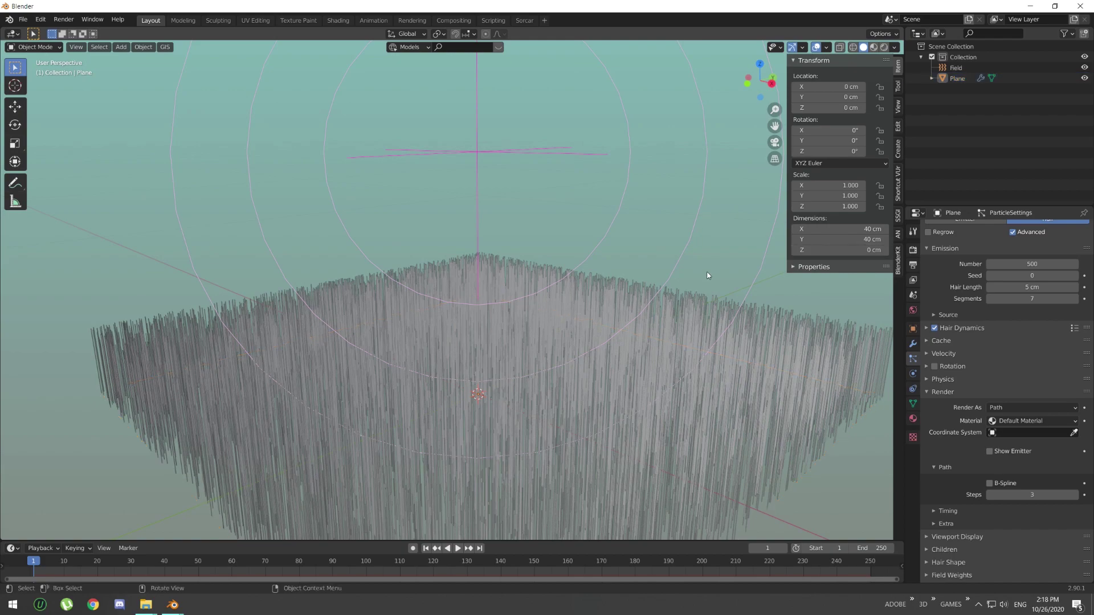
middle_click_drag(655, 377, 618, 350, "shift")
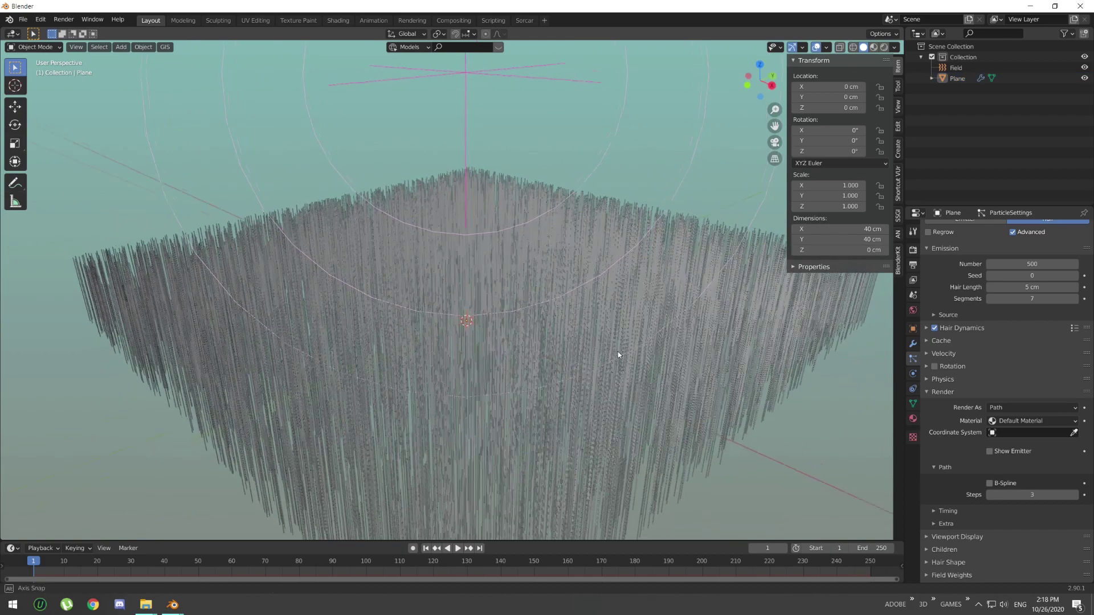
key("space")
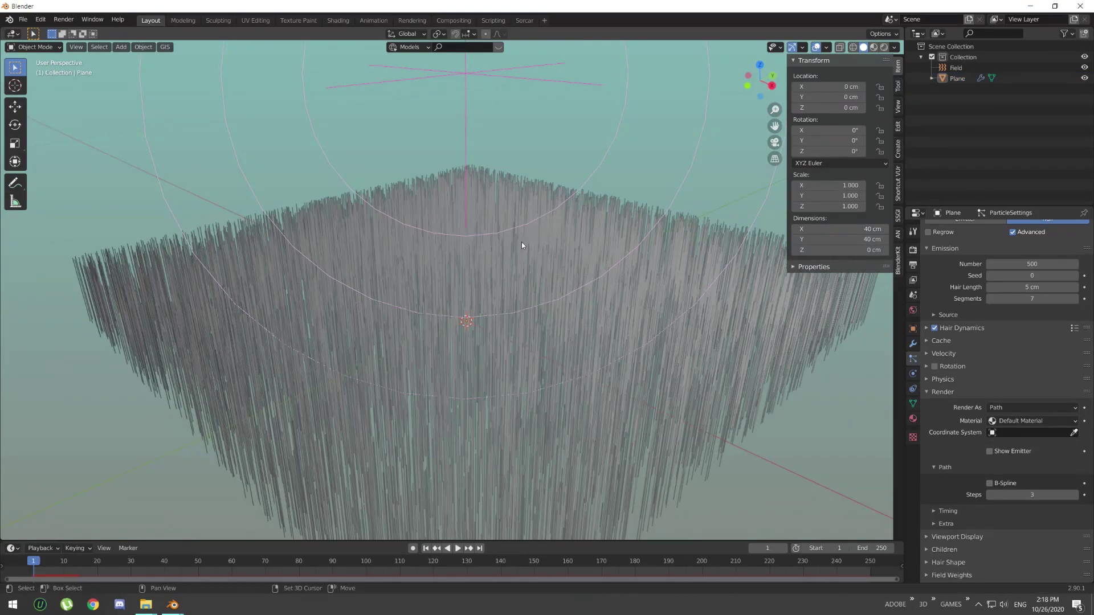
key("space")
key("shift+Left")
Limit the force field's falloff to a maximum distance of 15 cm and play the simulation.
left_click(564, 84)
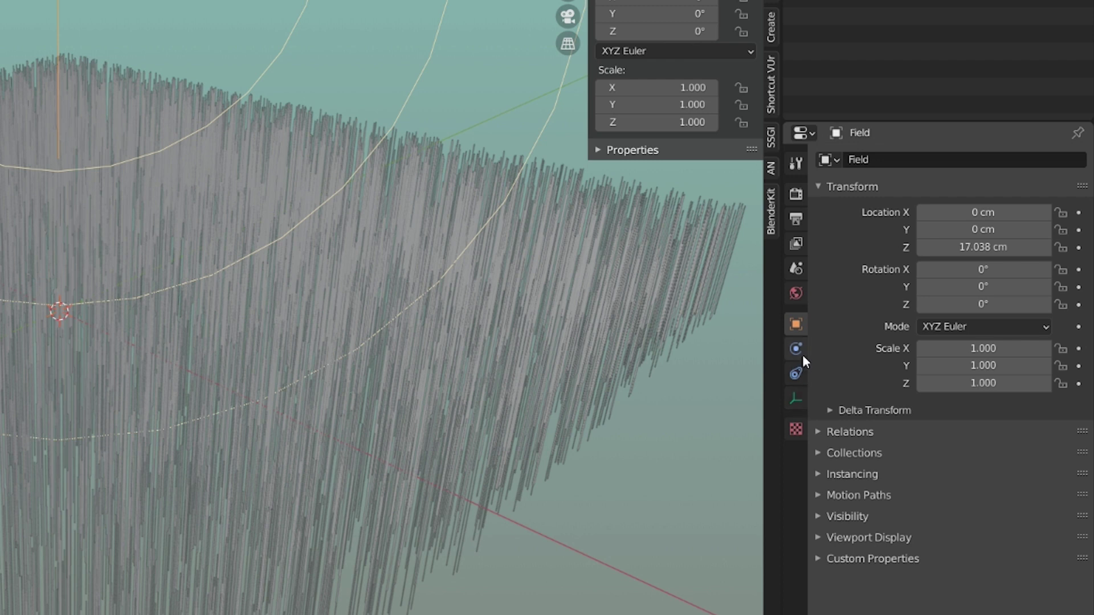
left_click(797, 351)
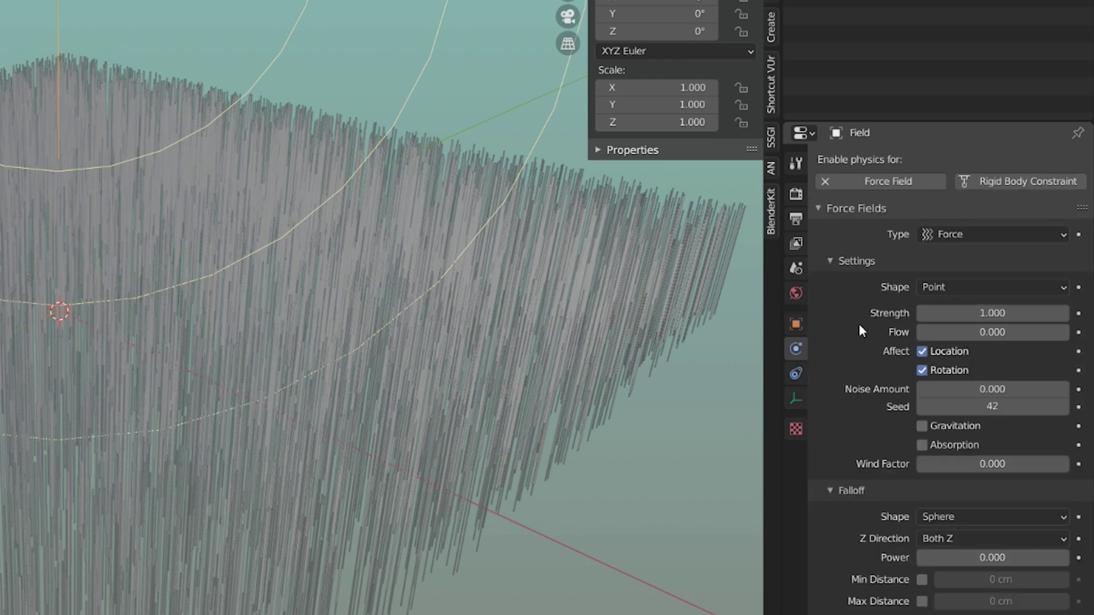
left_click(922, 601)
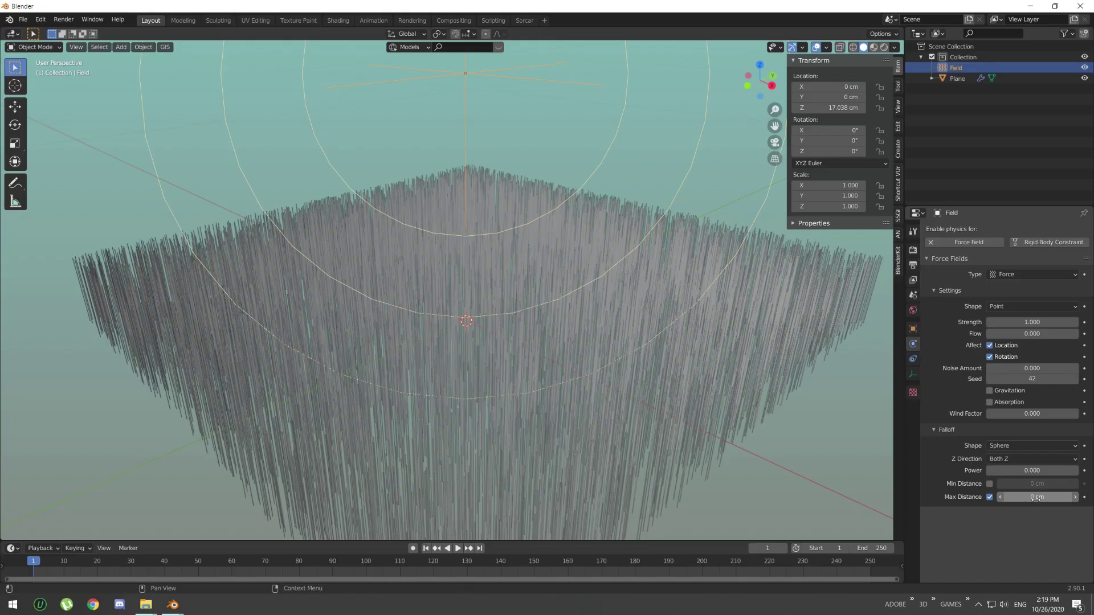
left_click_drag(985, 602, 1020, 602)
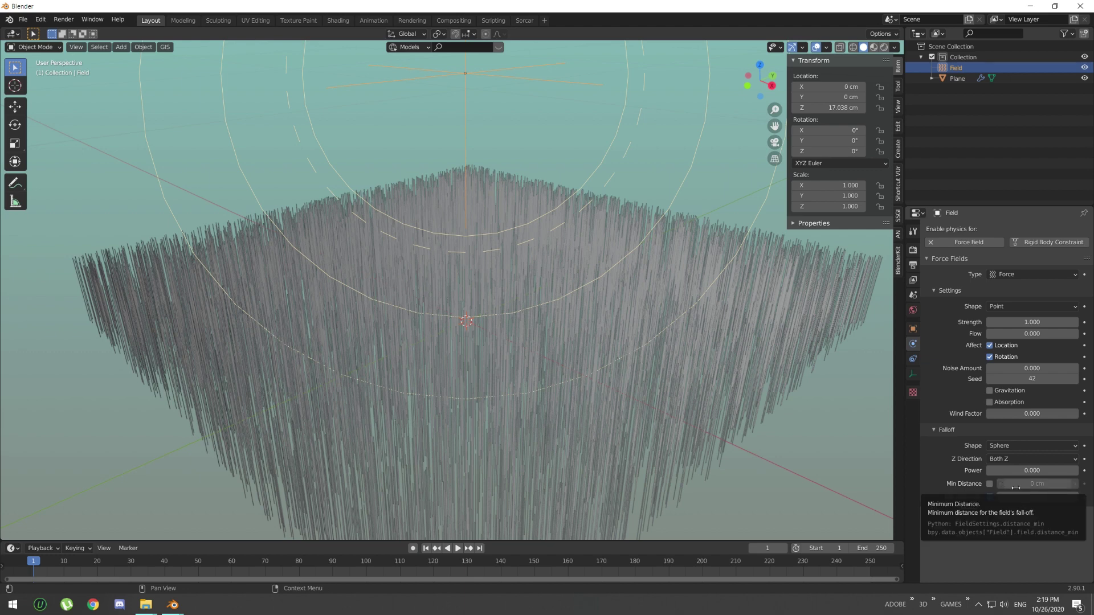
left_click_drag(1017, 497, 1030, 497)
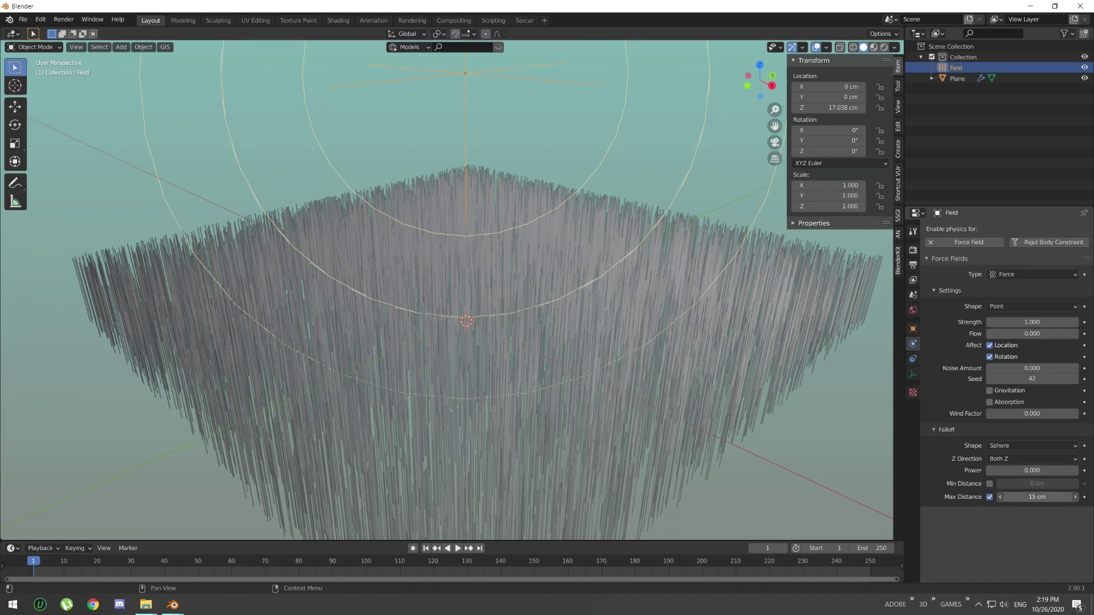
key("space")
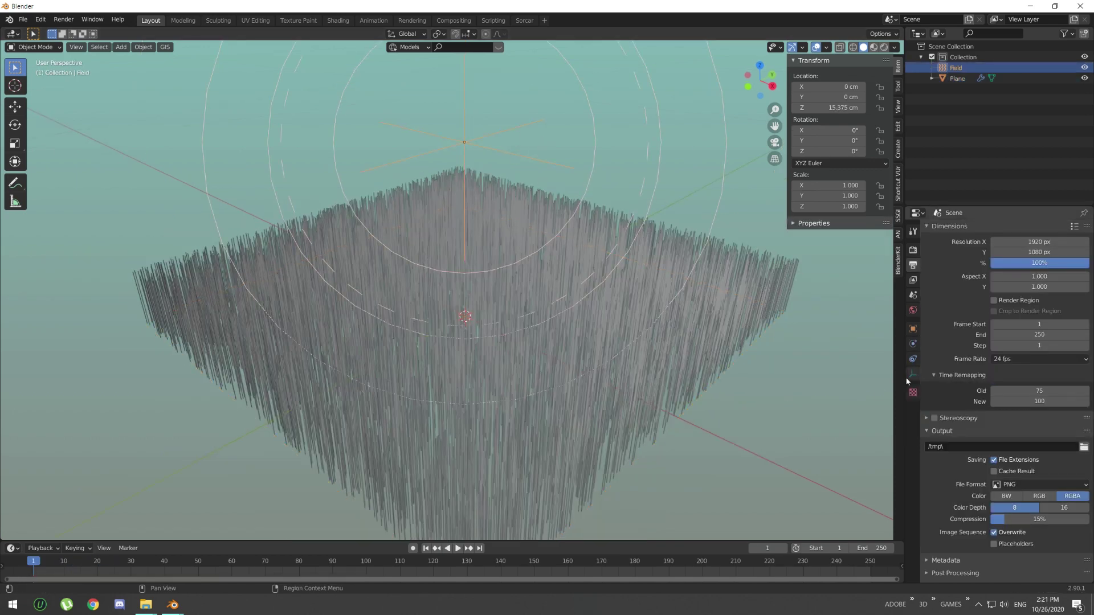
Insert a keyframe for the force field's strength of 1 at frame 1.
left_click(912, 343)
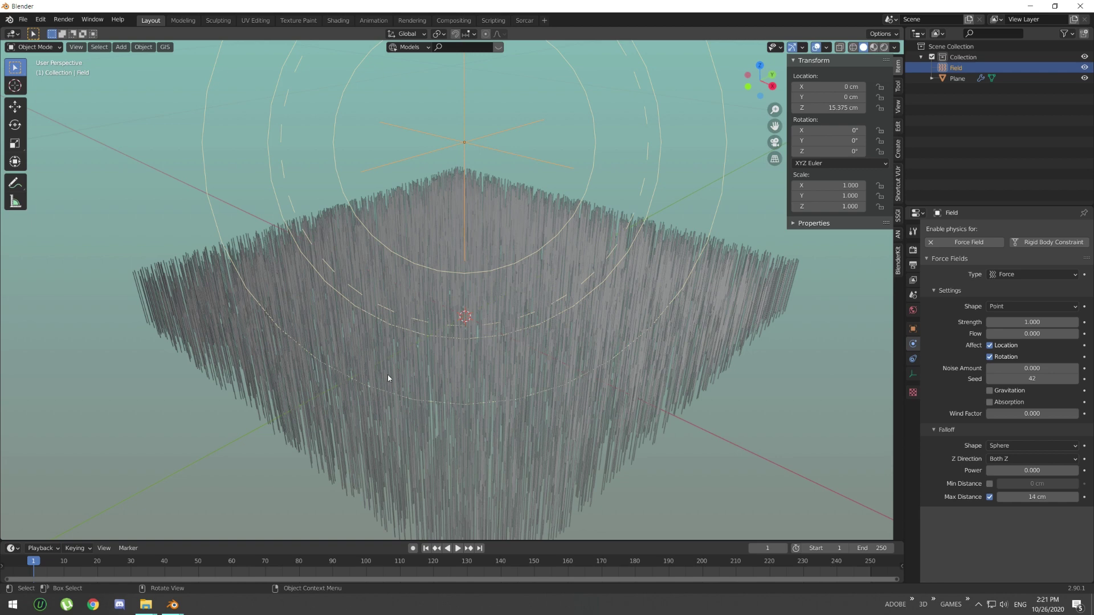
key("i")
key("i")
right_click(1024, 334)
left_click(985, 345)
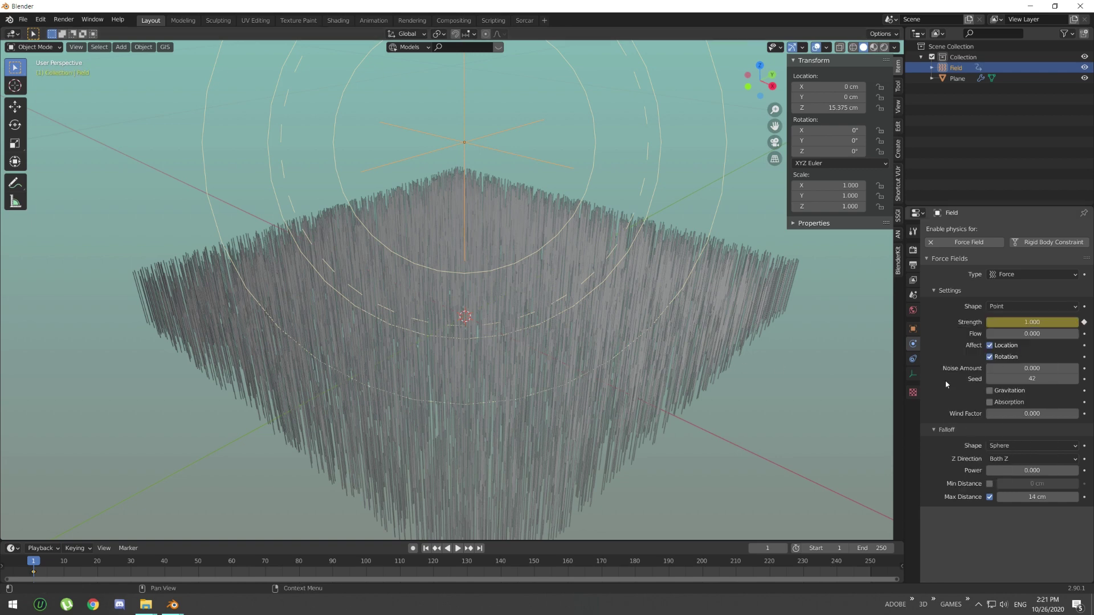
Play the hair animation, go to frame 20 and set the force field's strength to 0.
key("space")
left_click_drag(104, 562, 97, 561)
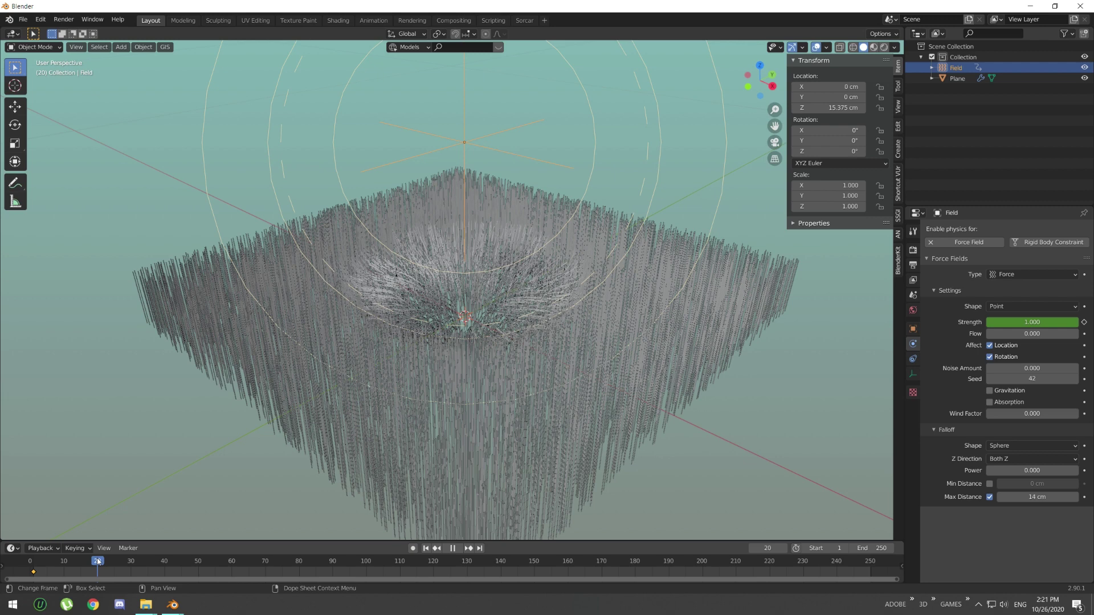
key("space")
left_click(1049, 323)
type("0")
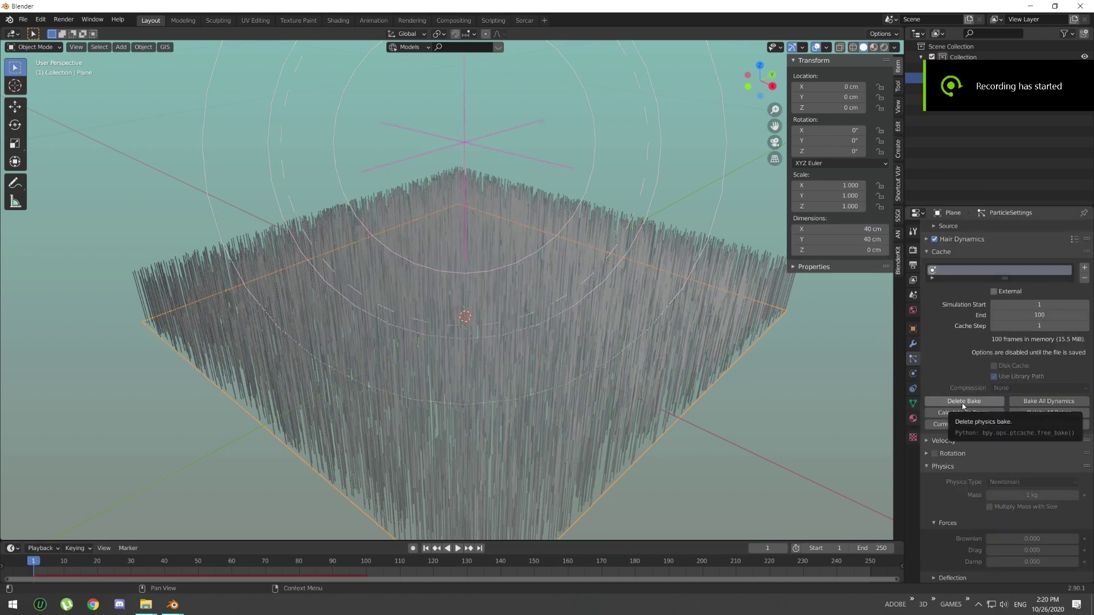
Play the baked hair simulation on the plane to examine how fast the strands move.
key("shift+space")
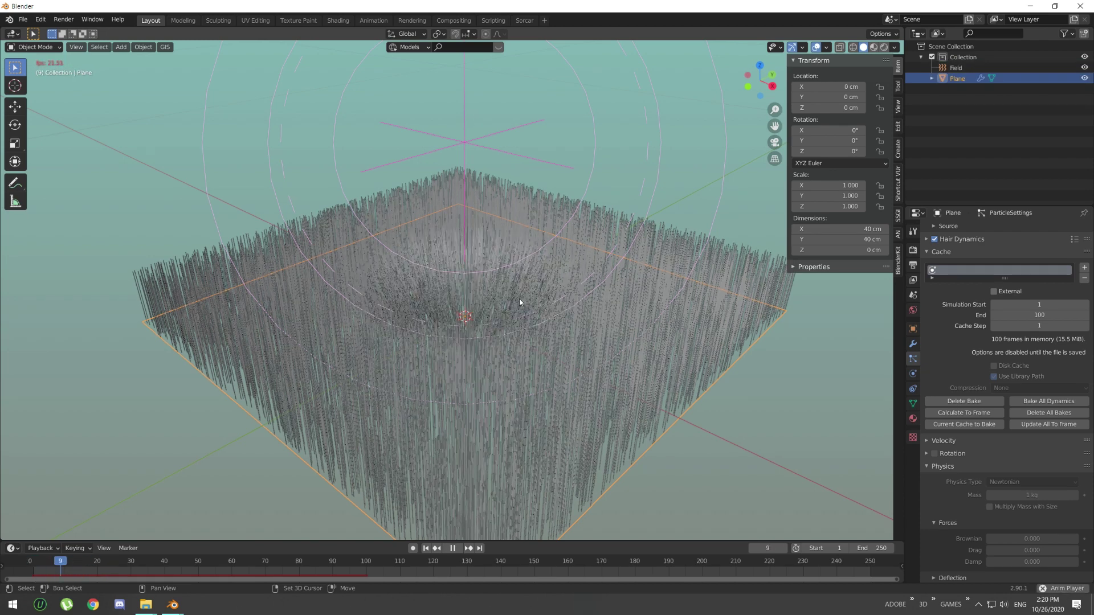
key("space")
key("ctrl+shift+space")
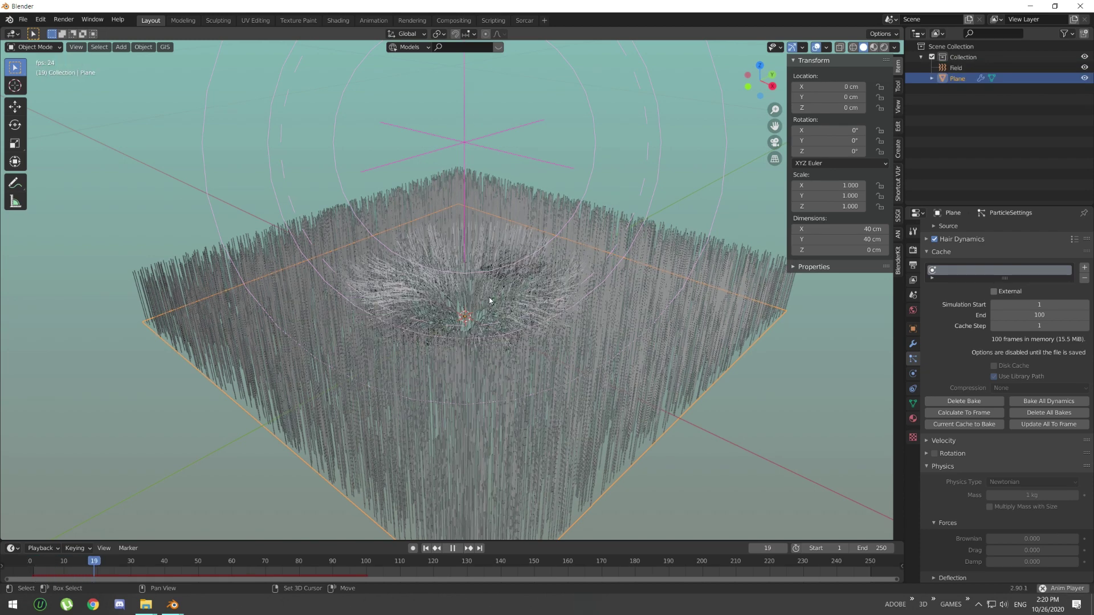
key("Escape")
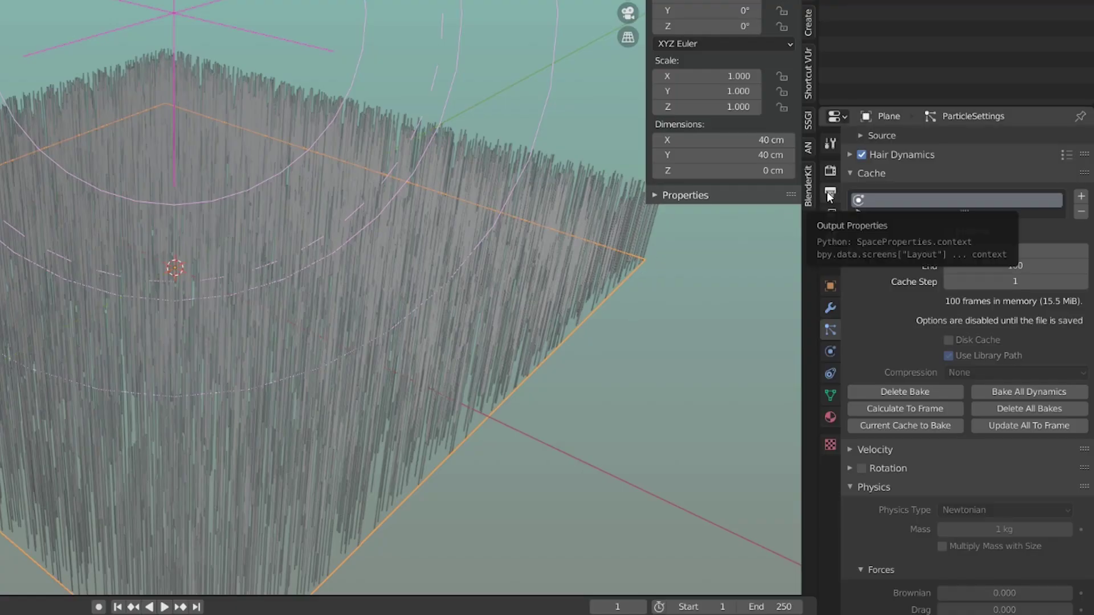
Set the Old value of the scene's time remapping to 75.
left_click(830, 195)
left_click(903, 354)
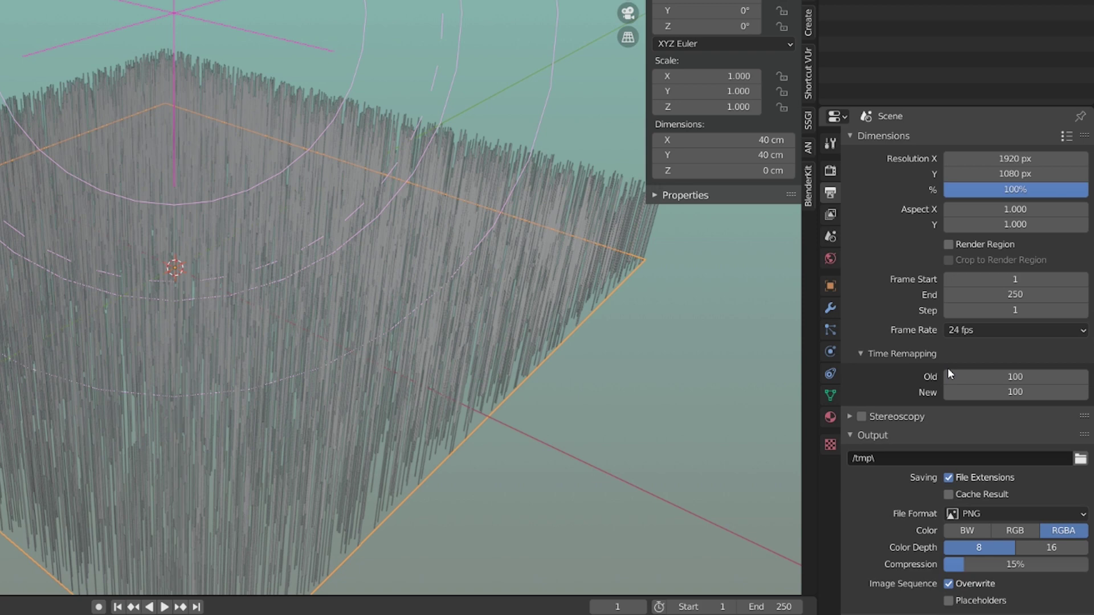
left_click(1031, 376)
type("75")
key("Return")
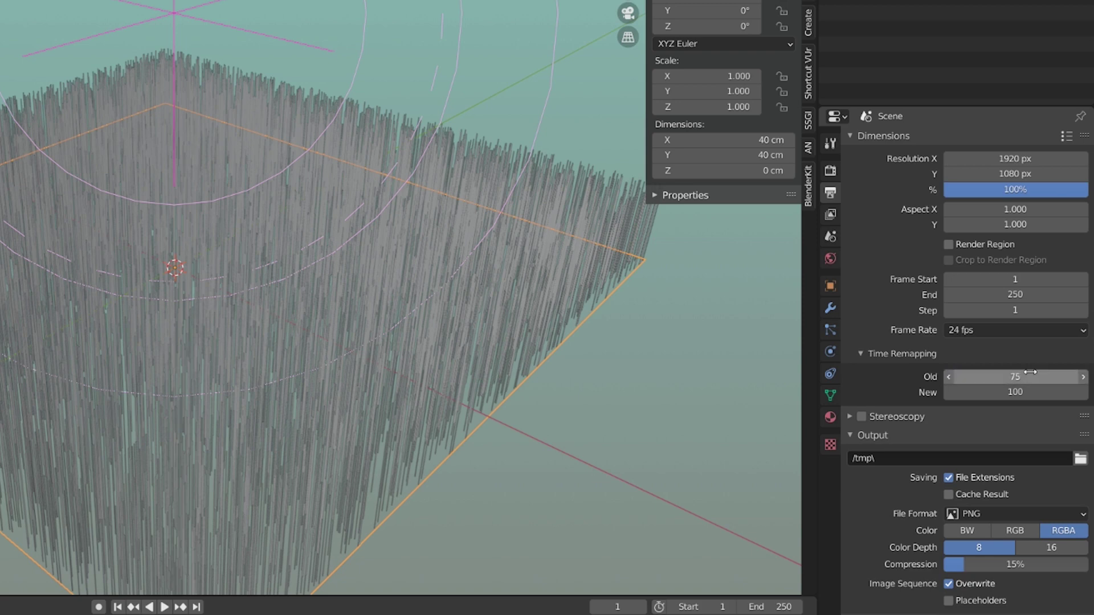
Play the simulation with the remapped timing, reopening the Old time-remapping value for editing between runs.
key("space")
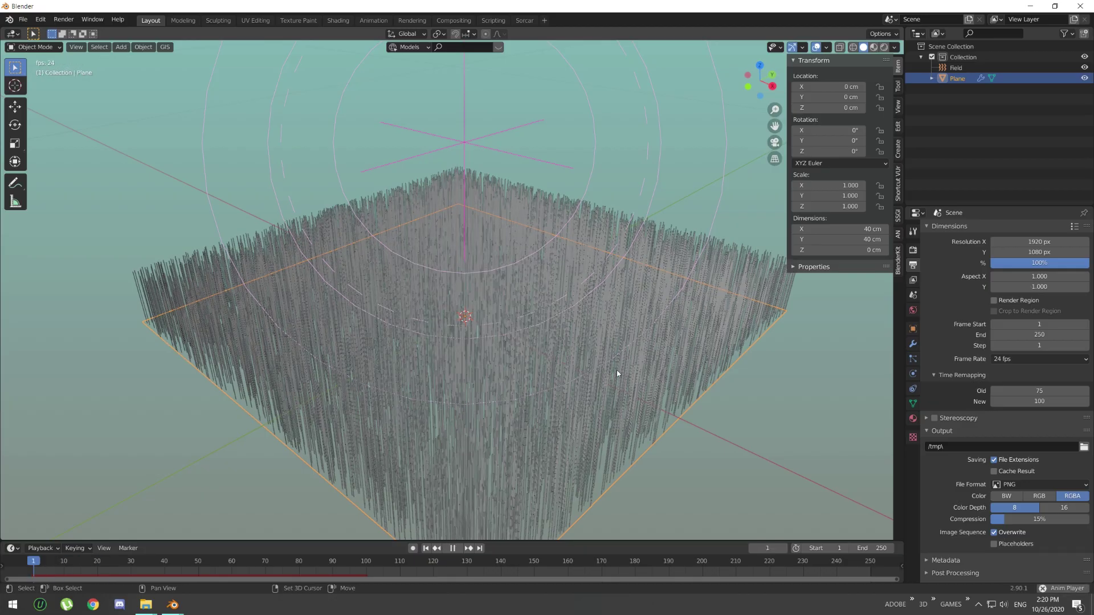
key("space")
double_click(1046, 390)
type("0")
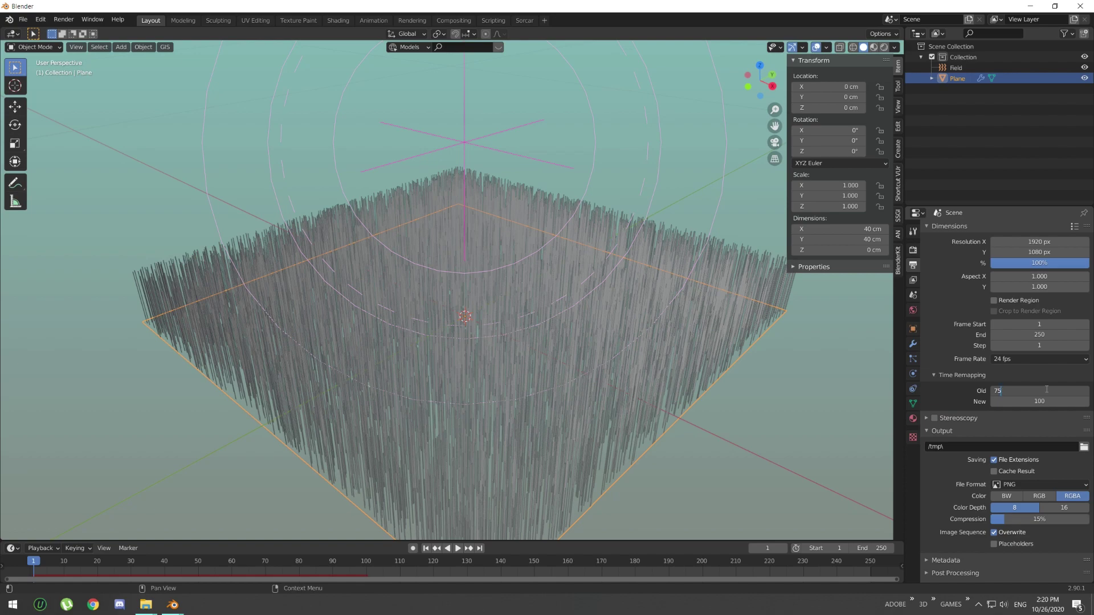
key("Return")
key("space")
scroll(377, 240, "up", 3)
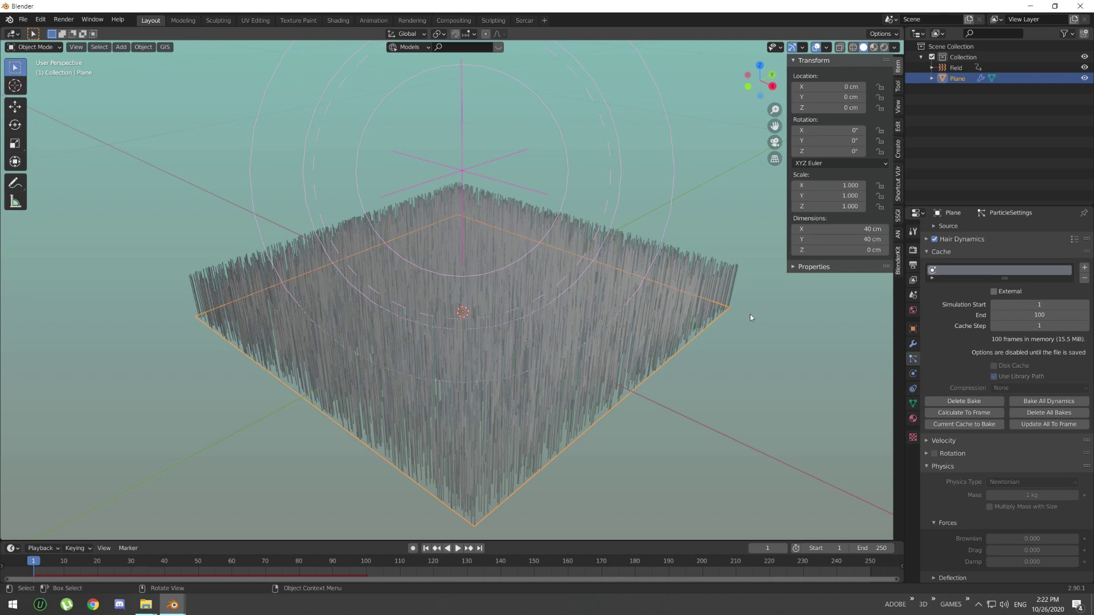
Show the scene in Material Preview and enable Ambient Occlusion, Bloom, Screen Space Reflections and Motion Blur for Eevee.
left_click(873, 48)
left_click(912, 250)
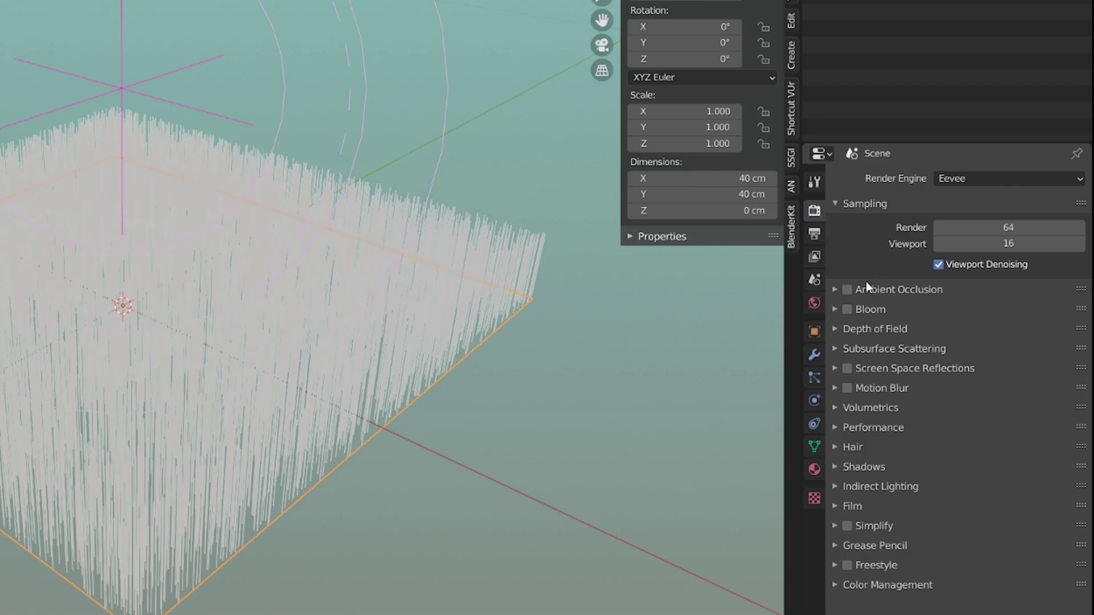
left_click(848, 290)
left_click(848, 368)
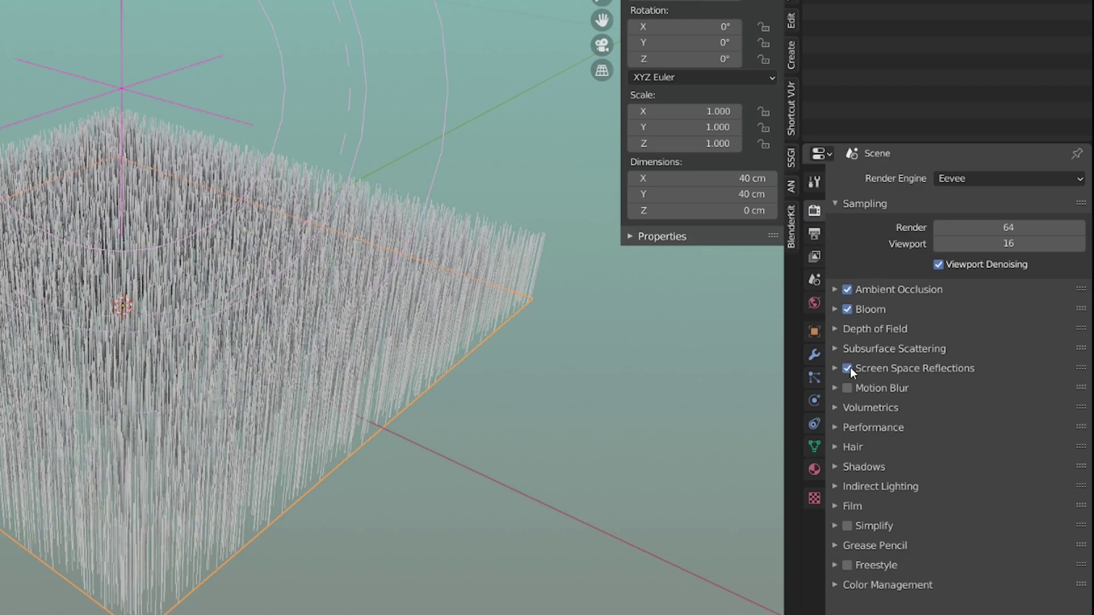
left_click(835, 368)
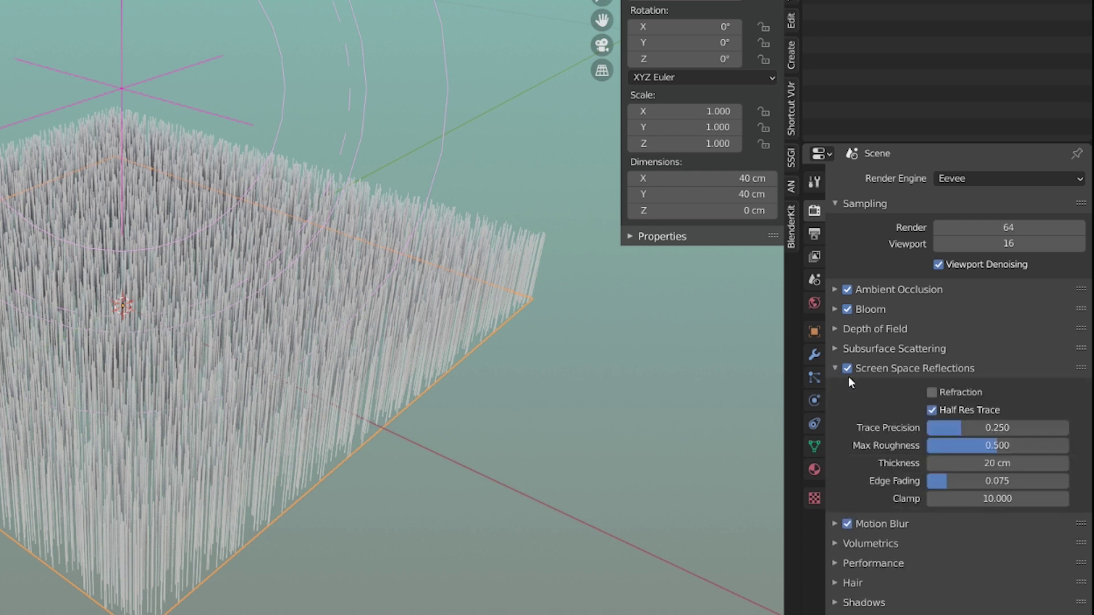
left_click(835, 368)
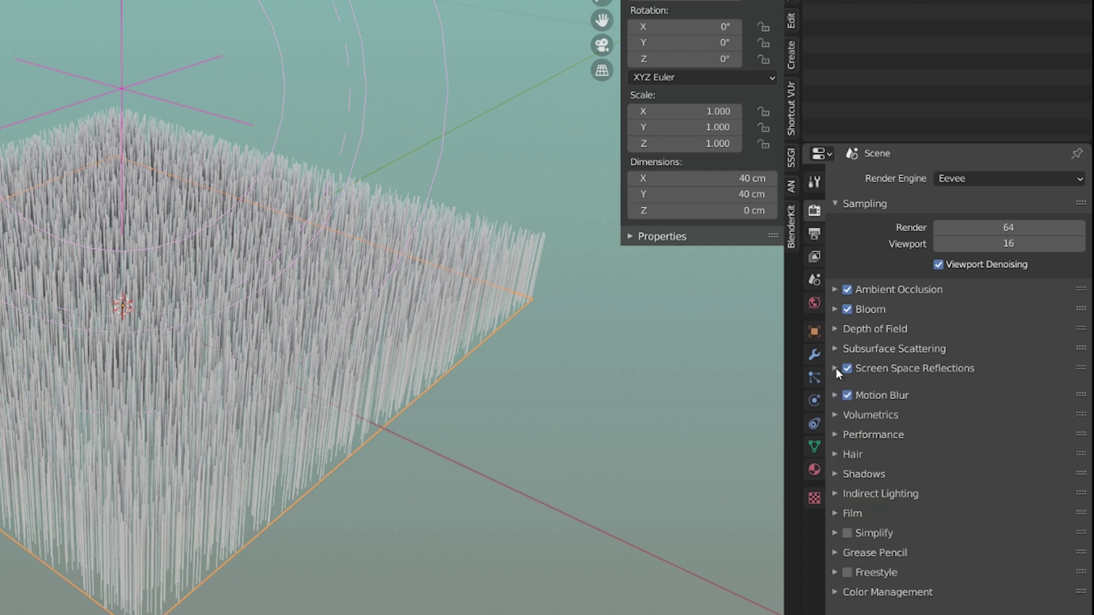
Light the material preview with the scene's lights and world, and set the world background's strength to 0.
scroll(150, 328, "up", 3)
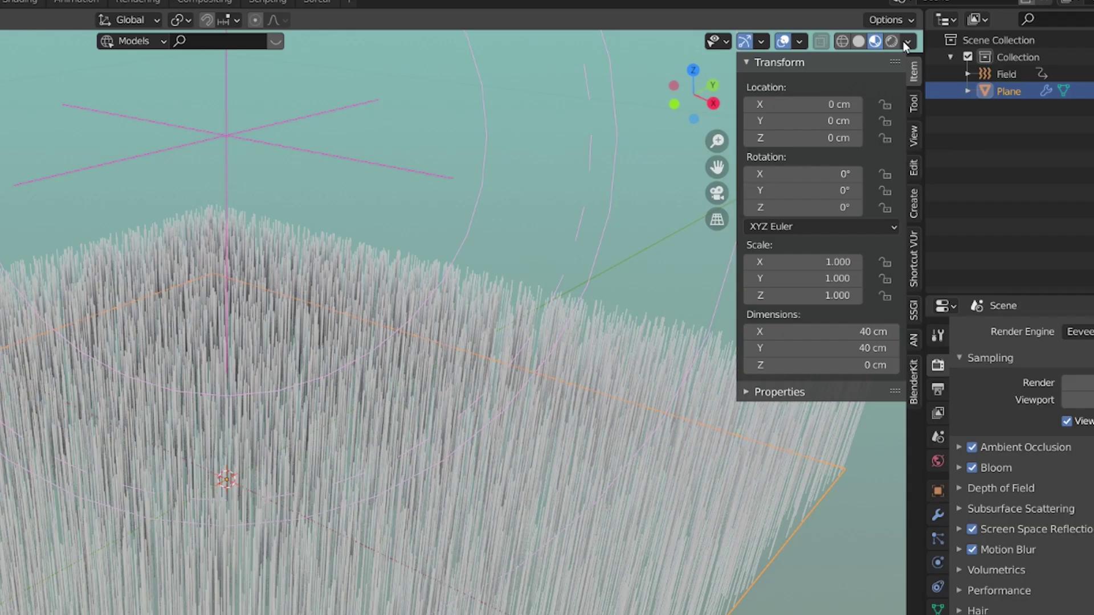
left_click(903, 41)
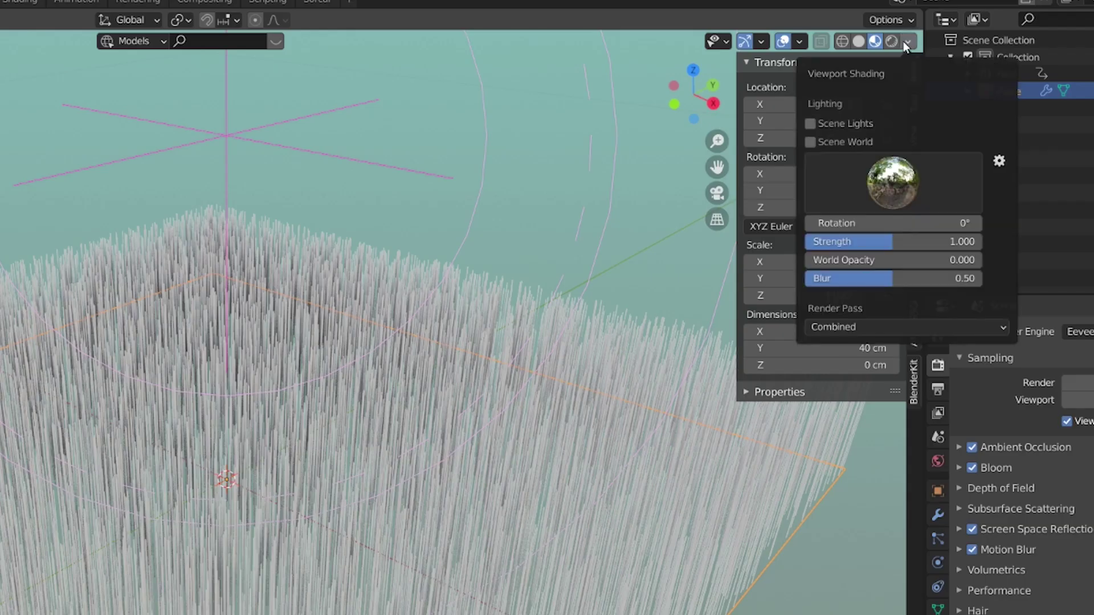
left_click(915, 43)
left_click(910, 45)
left_click(840, 125)
left_click(843, 139)
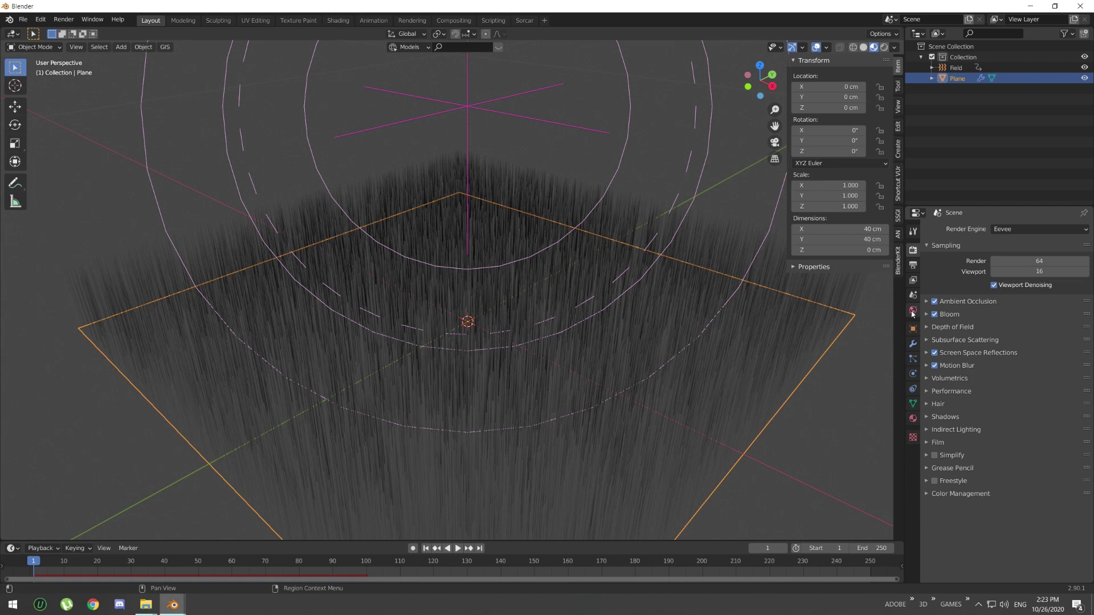
left_click(913, 311)
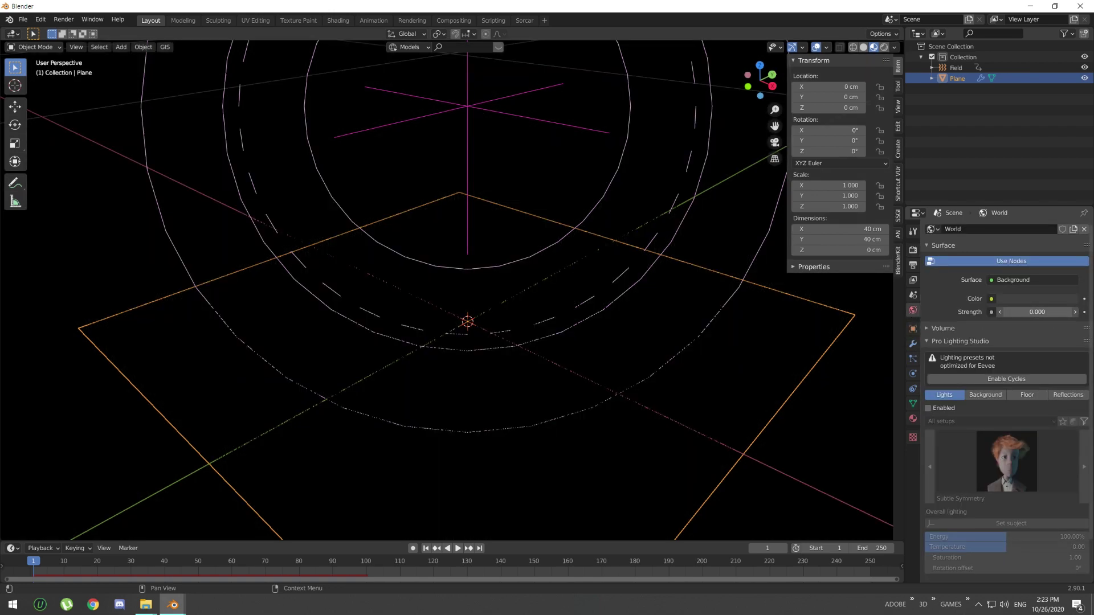
Raise the world background's strength to 0.1 and add a point light to the scene.
left_click_drag(1037, 311, 1042, 312)
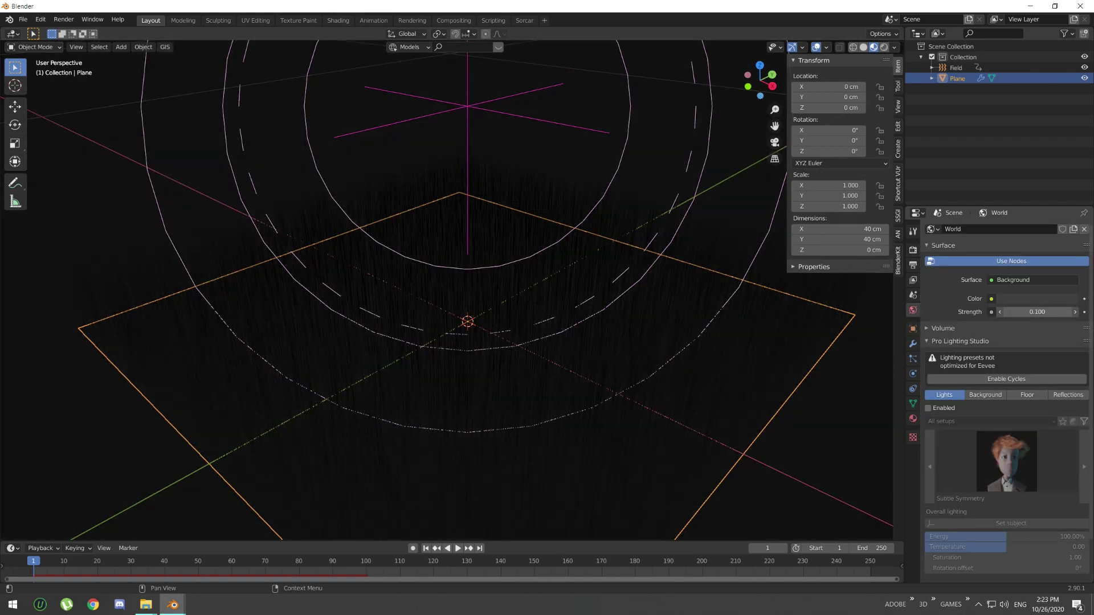
scroll(511, 289, "up", 4)
scroll(510, 289, "down", 3)
key("shift+a")
mouse_move(457, 247)
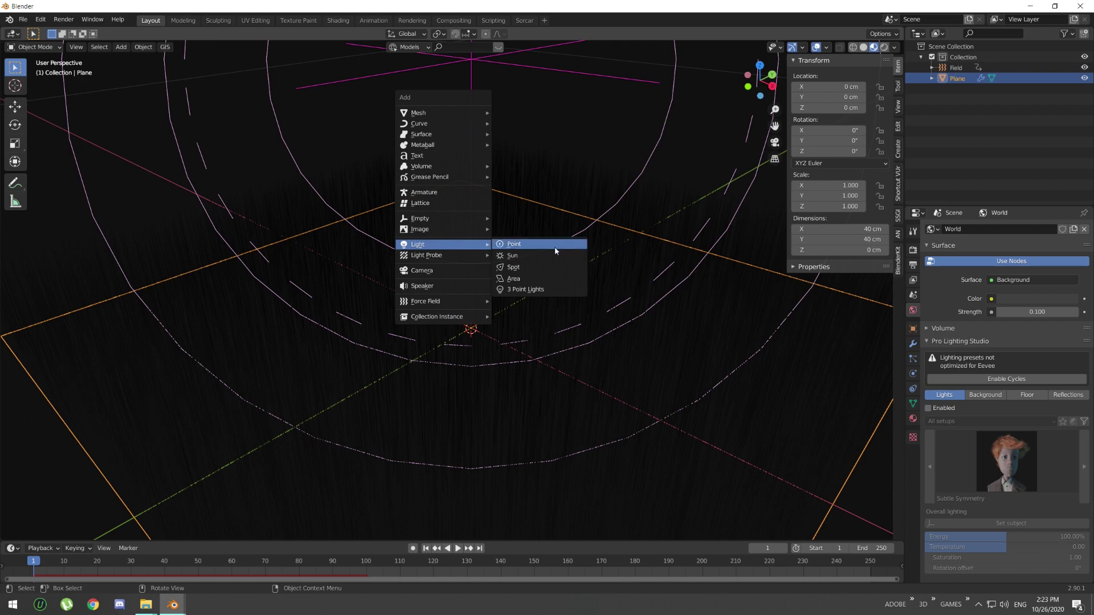
left_click(514, 244)
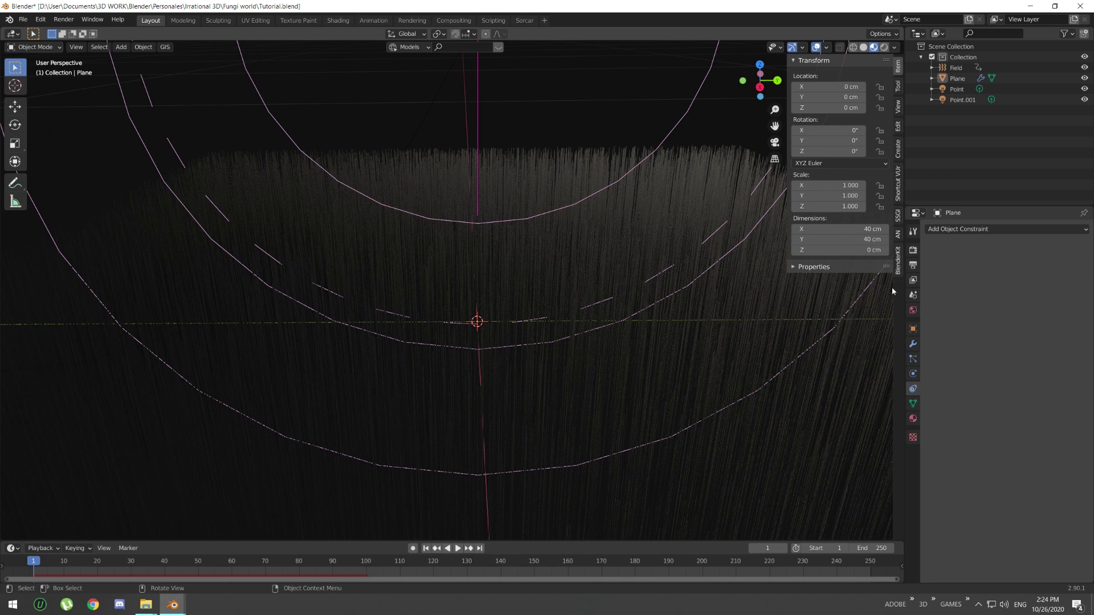
Change the Eevee hair shape type to Strip in the render settings.
left_click(916, 252)
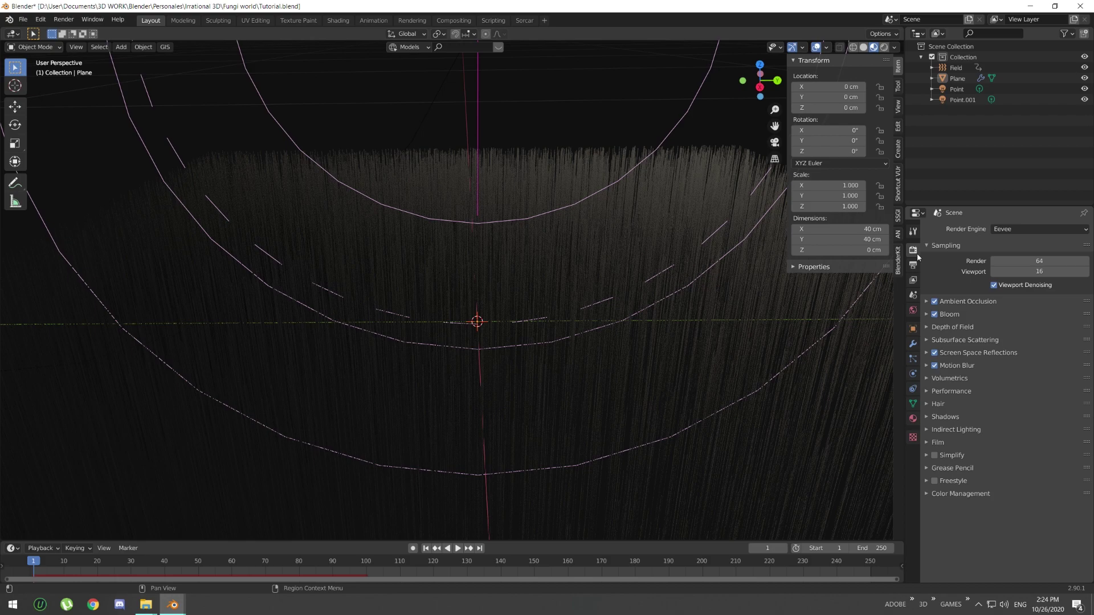
left_click(940, 403)
left_click(1053, 422)
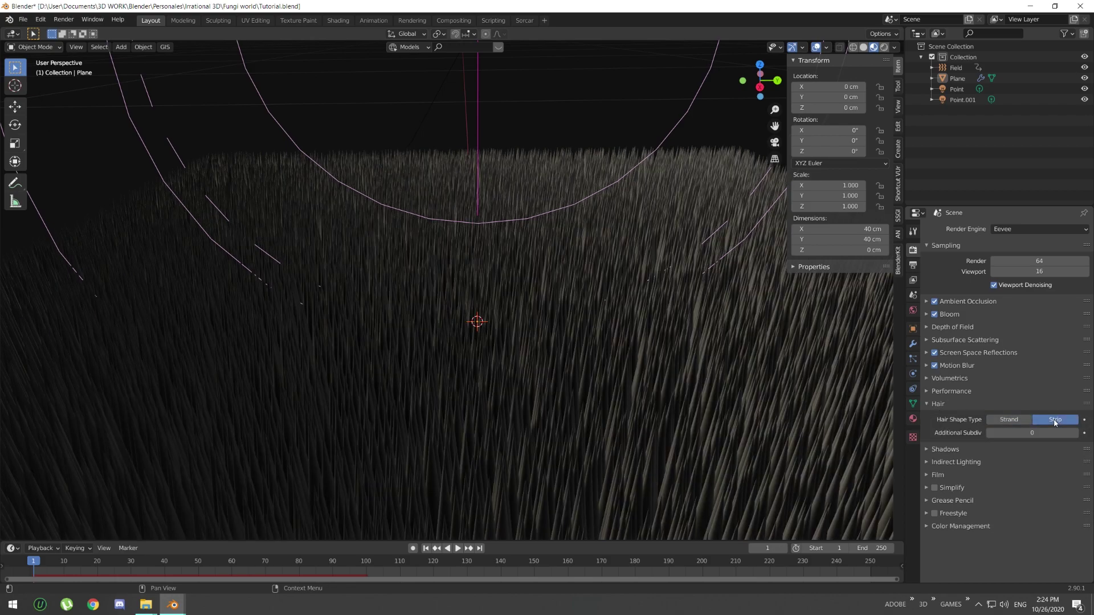
scroll(536, 284, "down", 2)
mouse_move(535, 279)
middle_mouse_down()
mouse_move(495, 261)
mouse_move(534, 289)
middle_mouse_up()
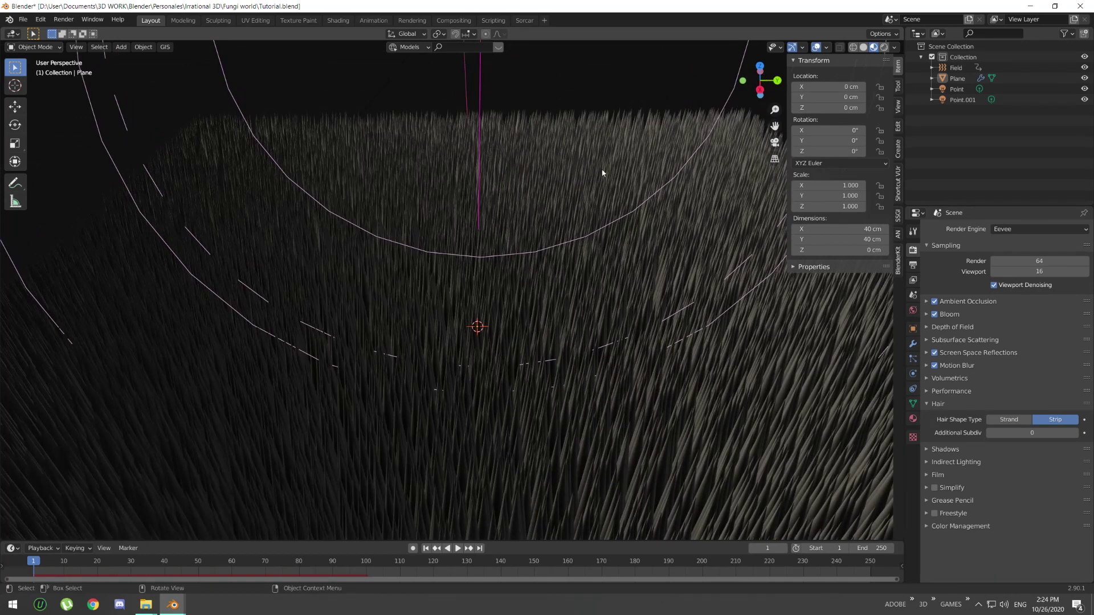
For the plane's hair particles, disable Close Tip and set the root diameter to 0.5 cm, tip to 0.4 cm and diameter scale to 0.19.
left_click(602, 172)
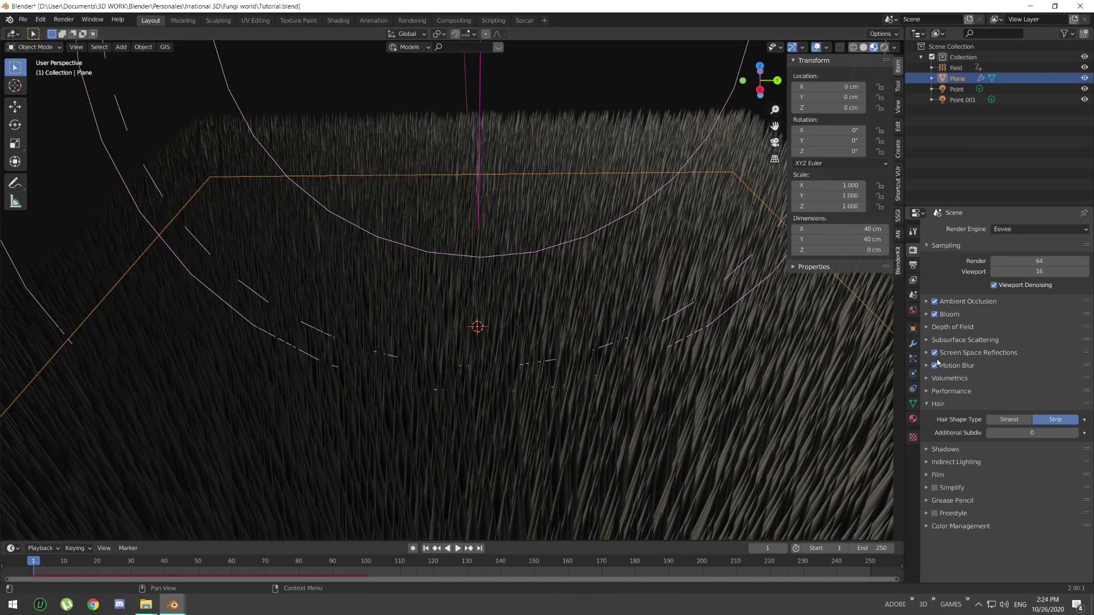
left_click(913, 359)
left_click(929, 453)
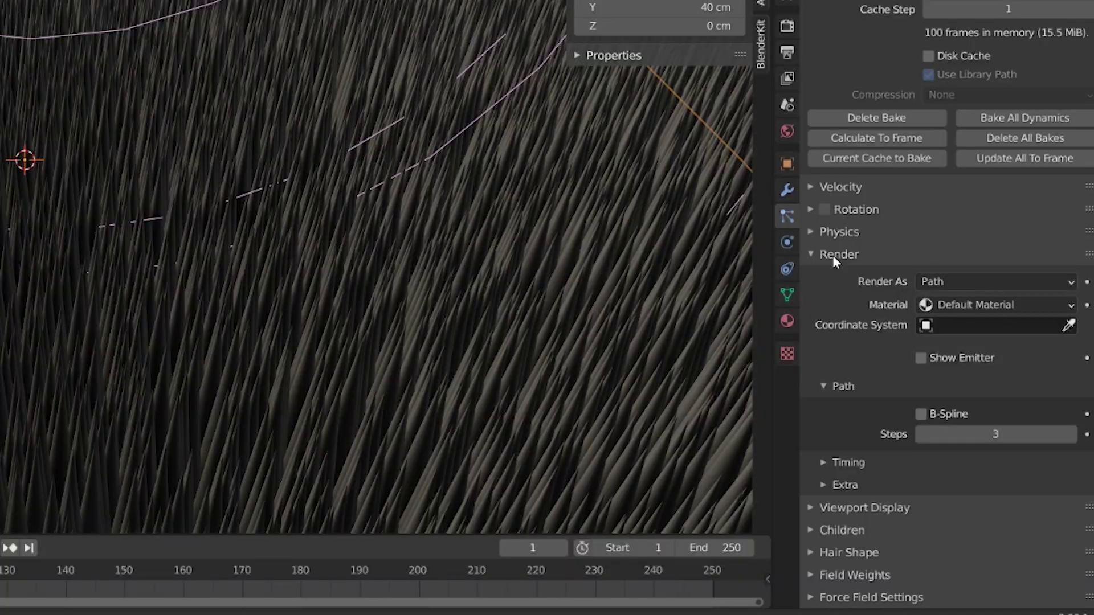
left_click(832, 255)
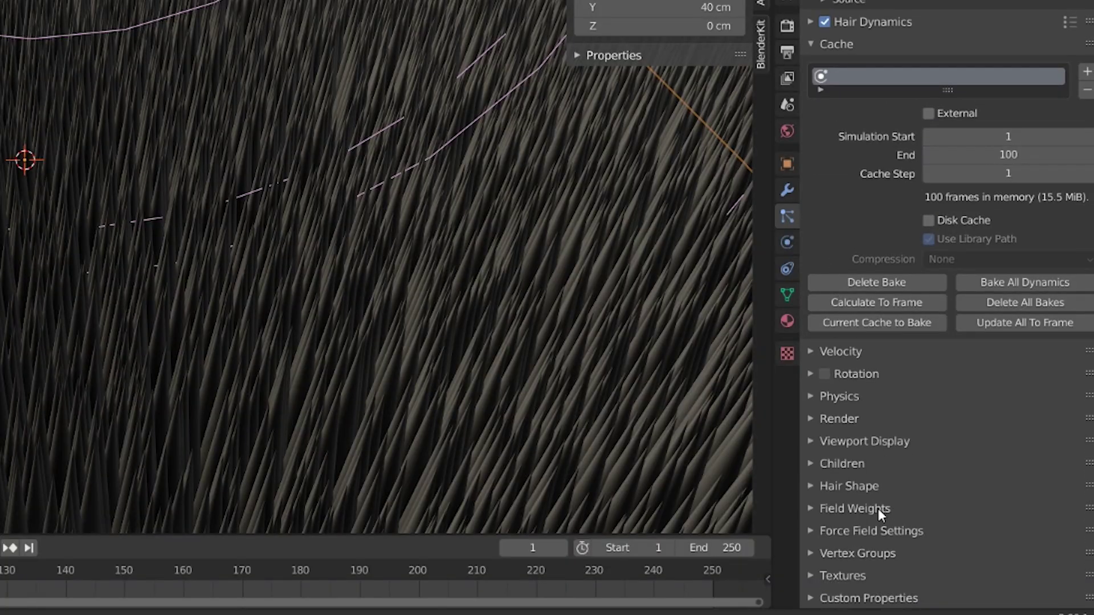
left_click(850, 490)
scroll(850, 467, "down", 5)
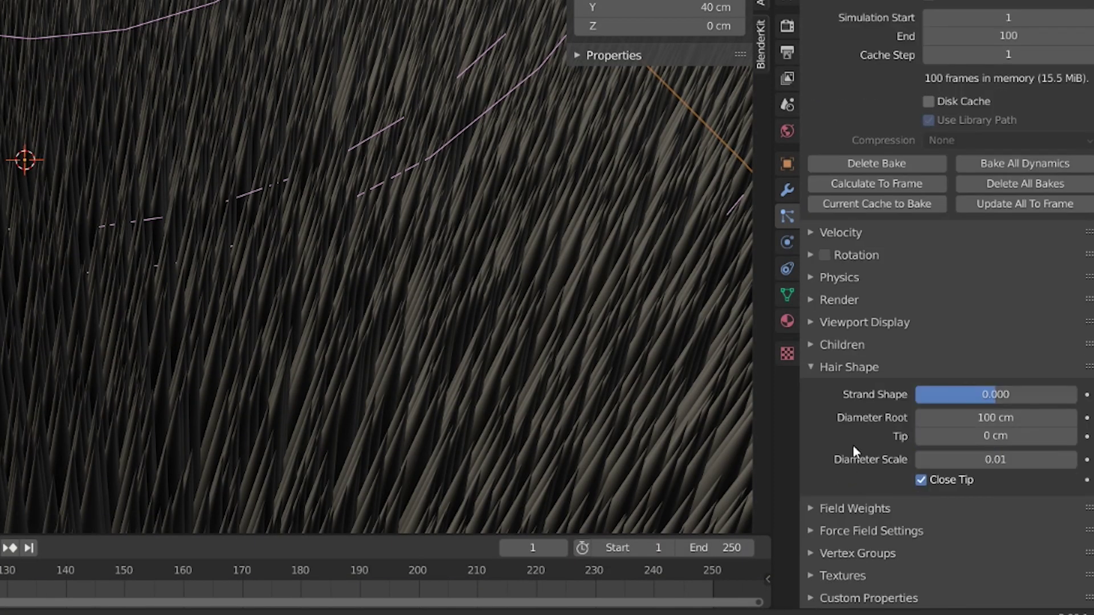
scroll(201, 237, "up", 2)
middle_click_drag(202, 237, 140, 208)
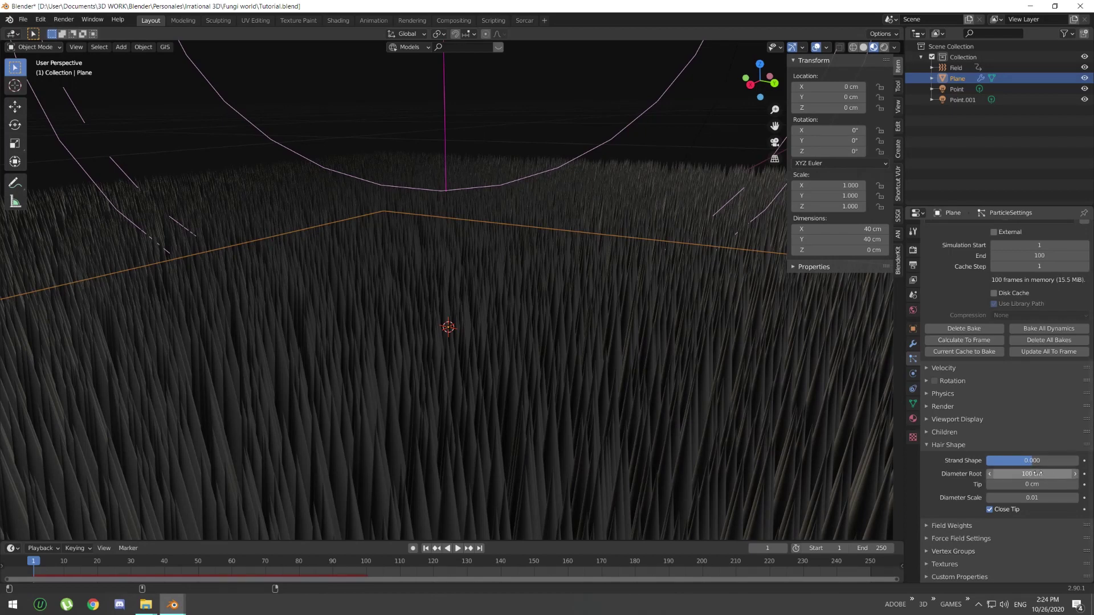
left_click_drag(1037, 473, 985, 473)
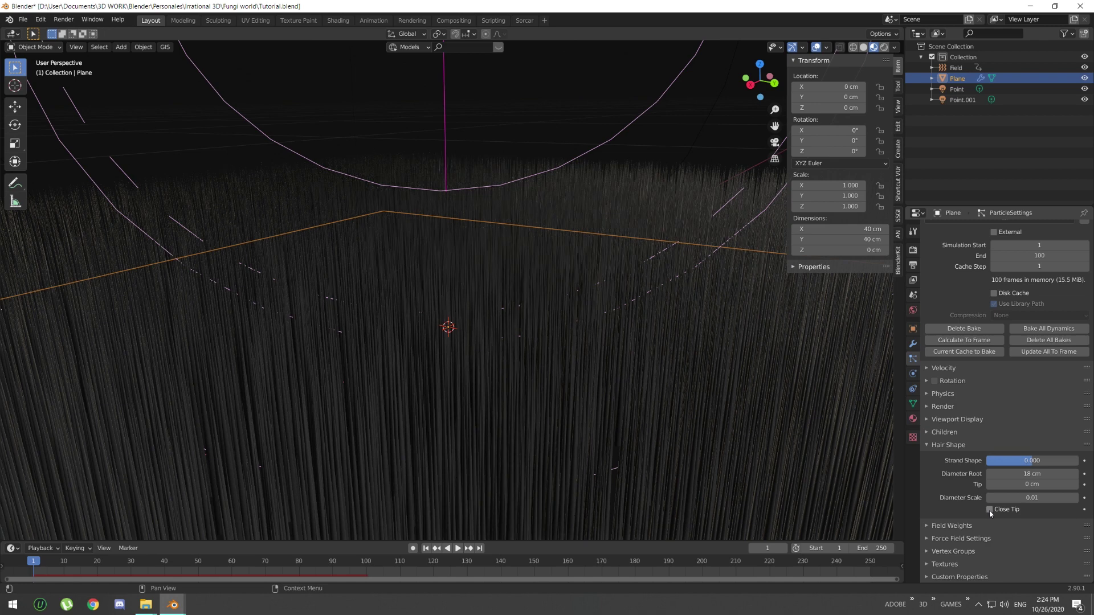
left_click_drag(994, 484, 1034, 484)
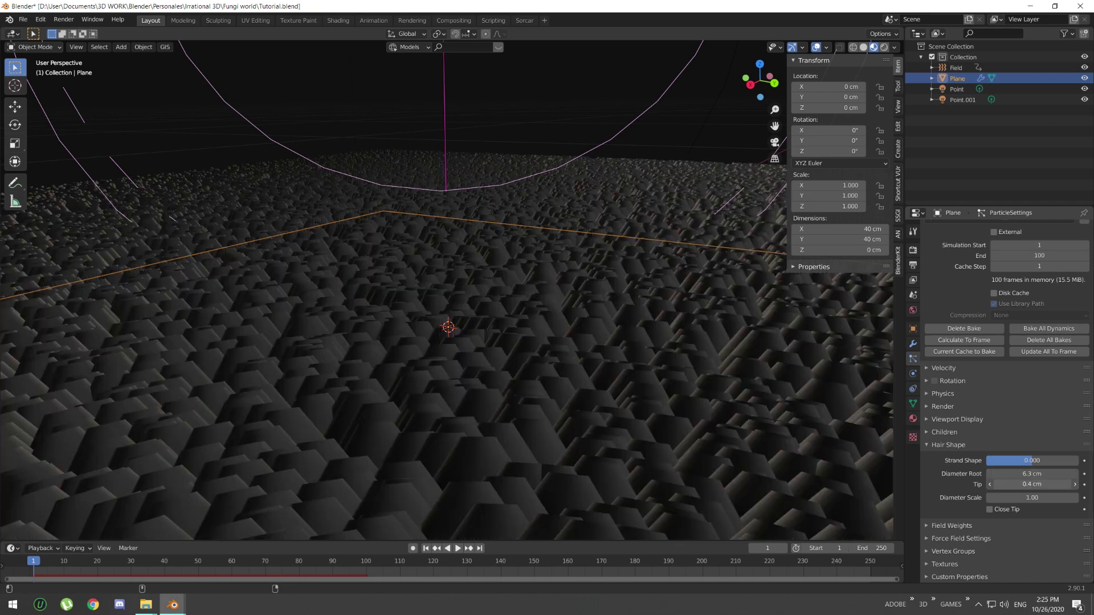
left_click_drag(1027, 473, 1011, 497)
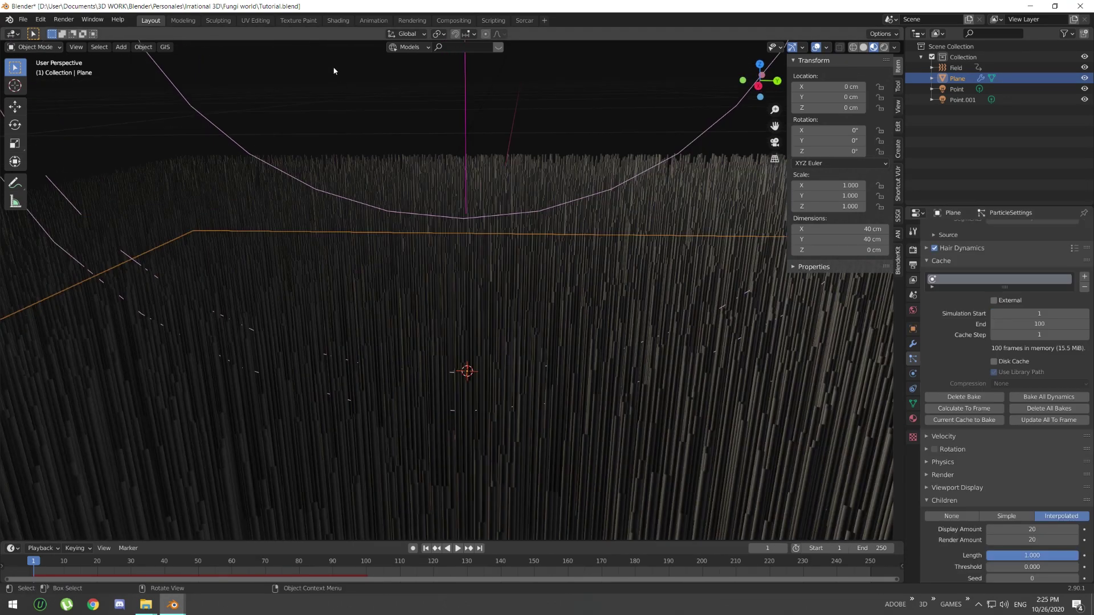
In the Shading workspace, create a new material named Hair for the plane and move its Material Output node farther from the Principled BSDF.
left_click(339, 21)
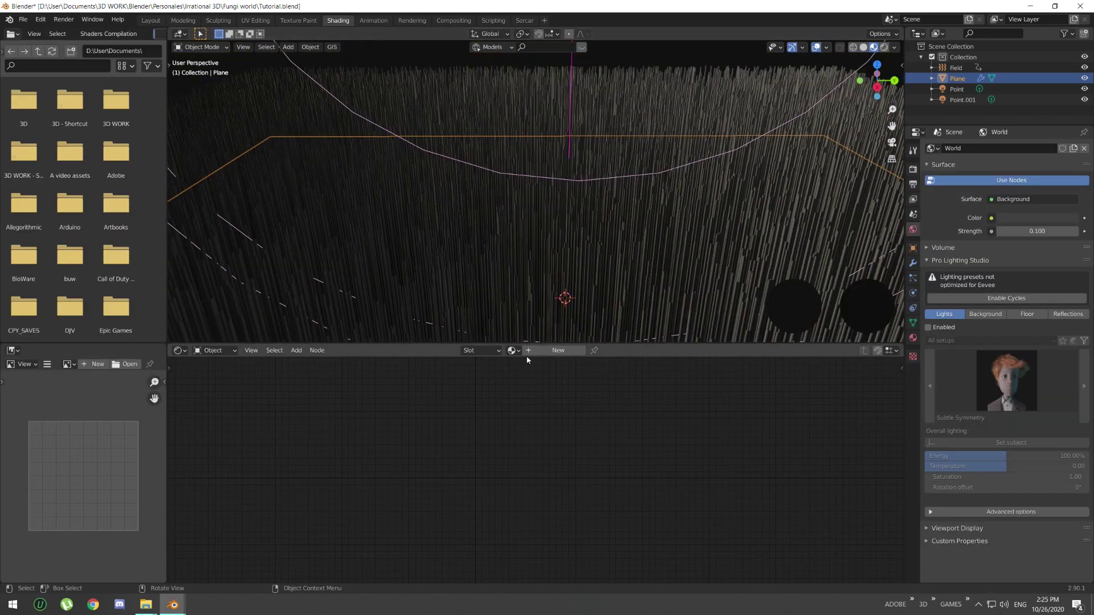
left_click(529, 351)
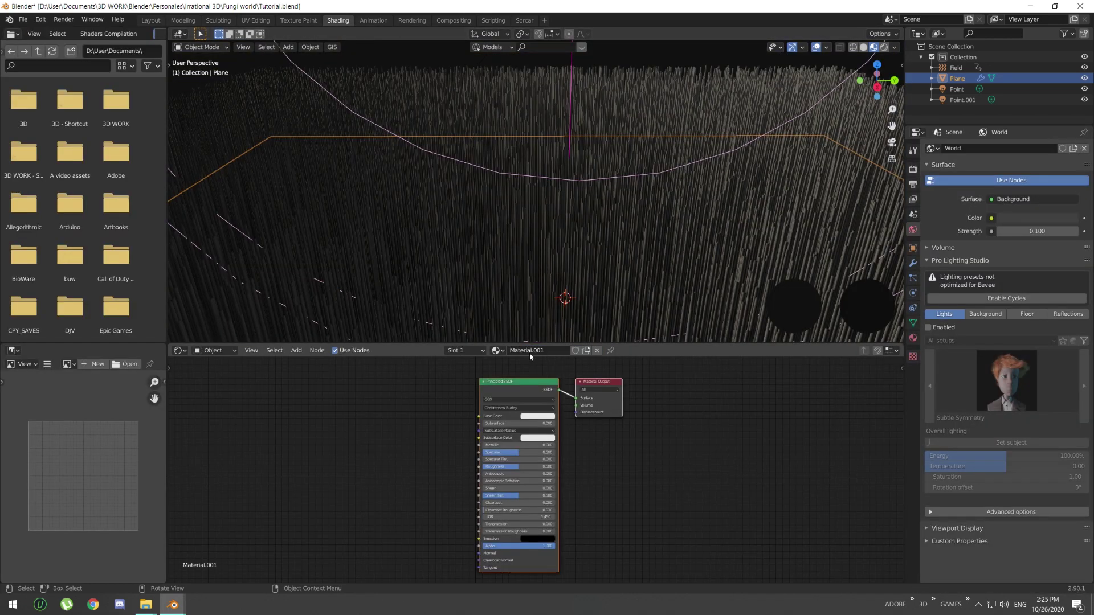
type("Hair")
key("Return")
left_click_drag(603, 380, 705, 396)
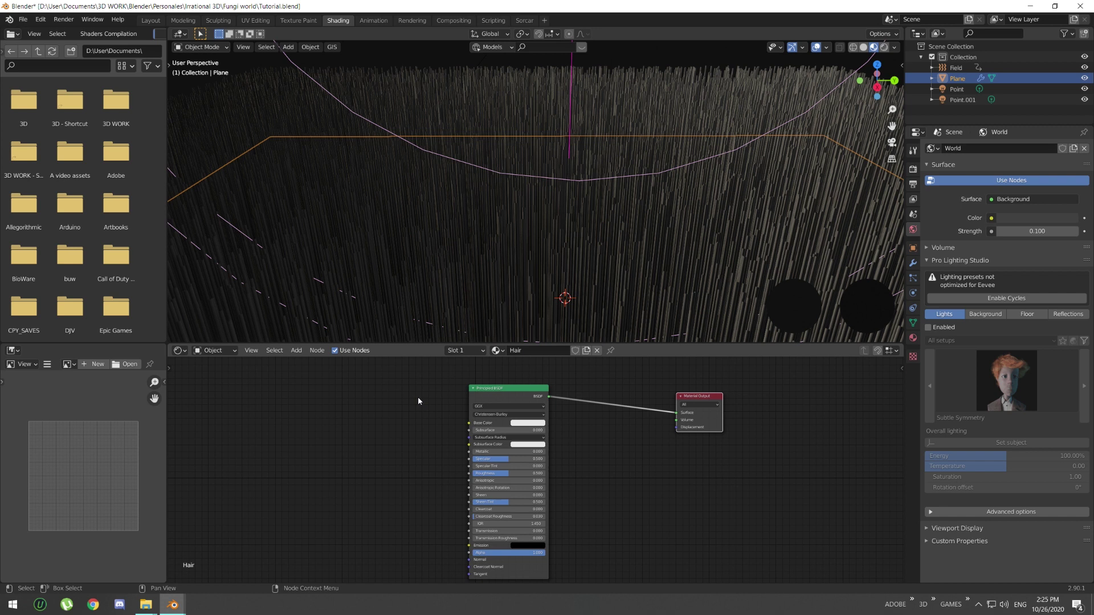
Add a ColorRamp node ahead of the Principled BSDF and space the two nodes apart.
key("shift+a")
left_click(396, 393)
type("ramp")
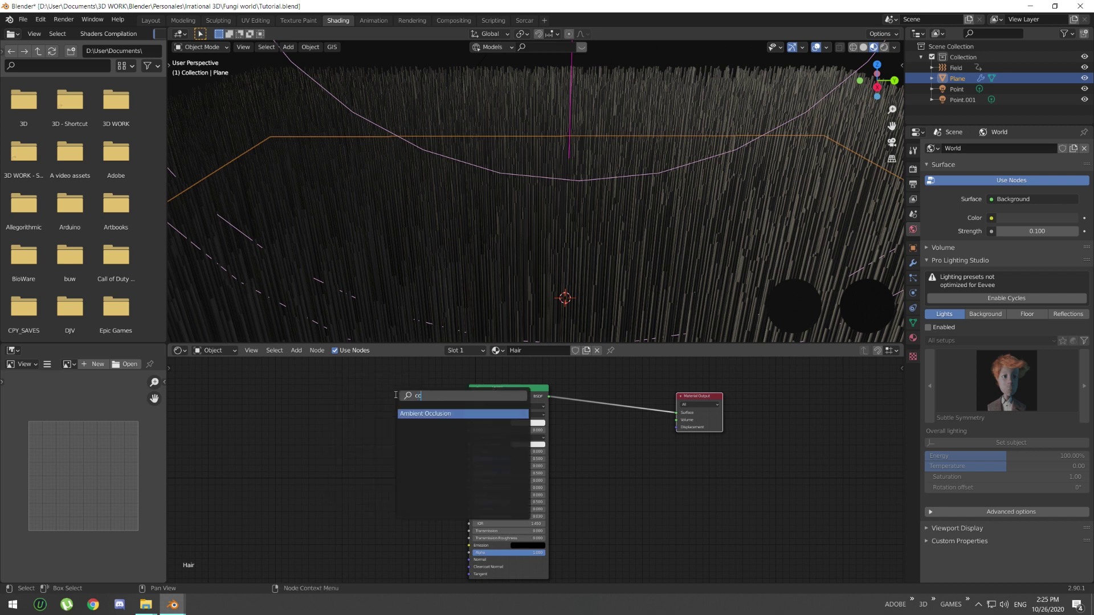
left_click(463, 413)
left_click(392, 409)
left_click_drag(394, 407, 434, 421)
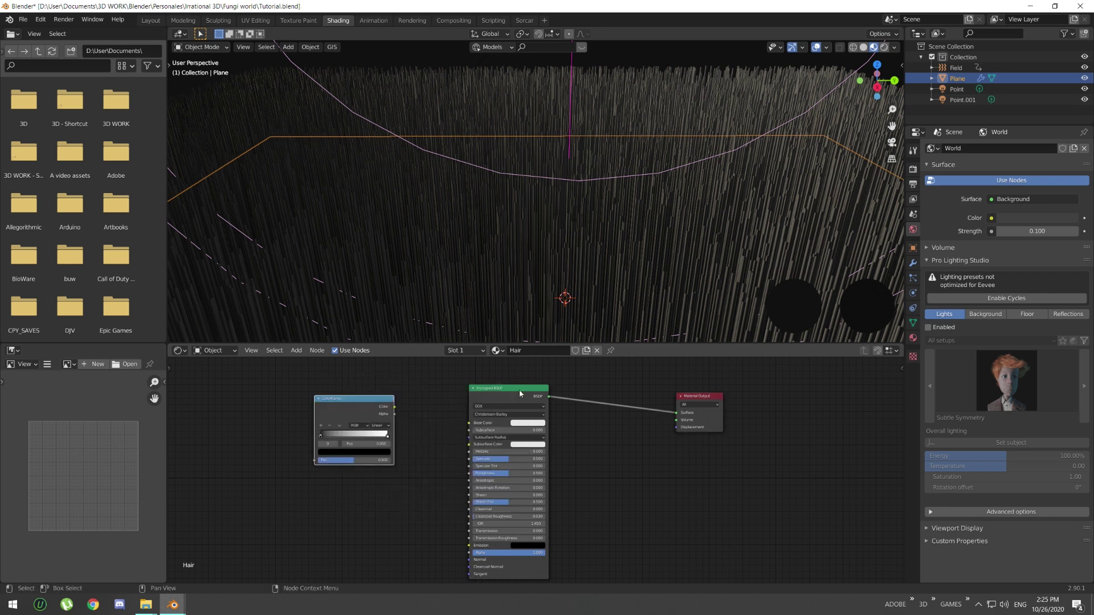
left_click_drag(519, 393, 539, 389)
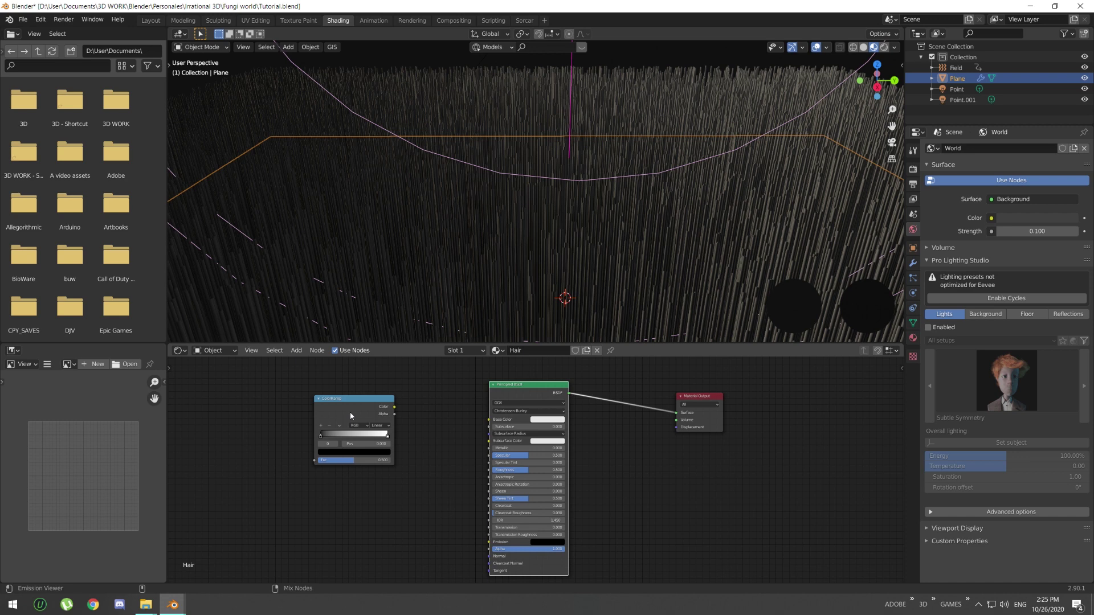
Preview the ColorRamp on the hair with Node Wrangler's viewer, close the Preferences window and make room ahead of the nodes.
left_click(349, 412, "ctrl+shift")
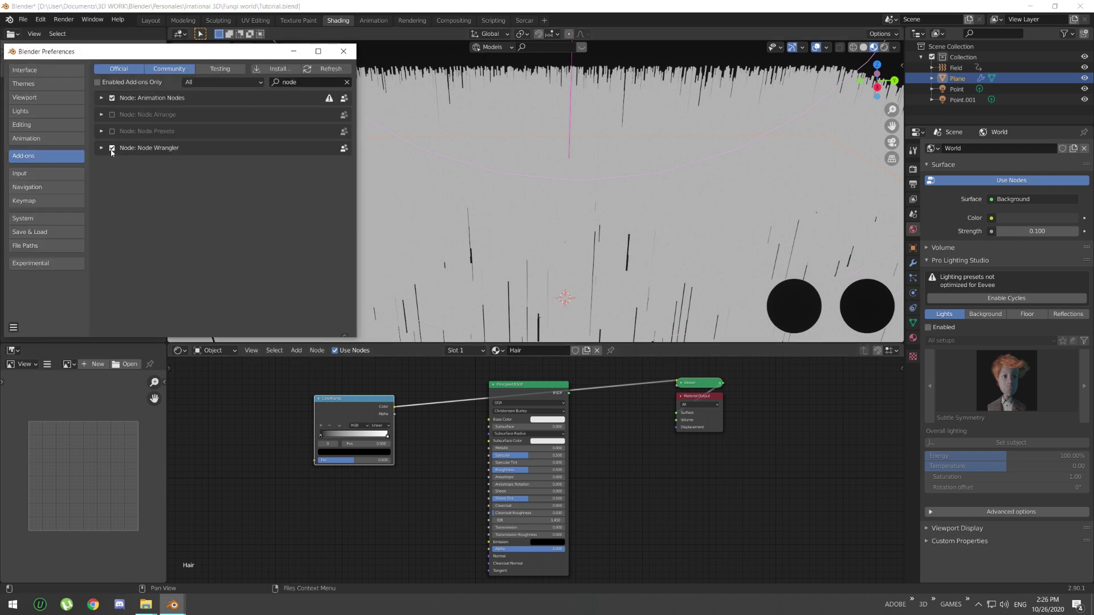
left_click(344, 51)
middle_click_drag(688, 397, 835, 415)
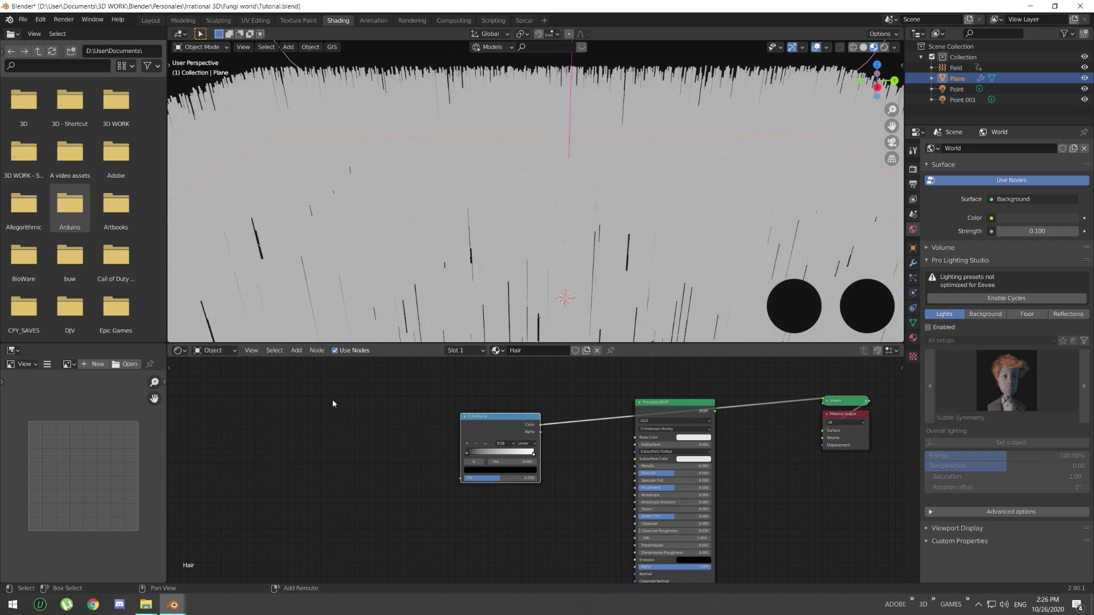
Feed the ColorRamp's factor from a new Hair Info node's Intercept output and move the ramp's black stop to 0.957.
key("shift+a")
left_click(333, 401)
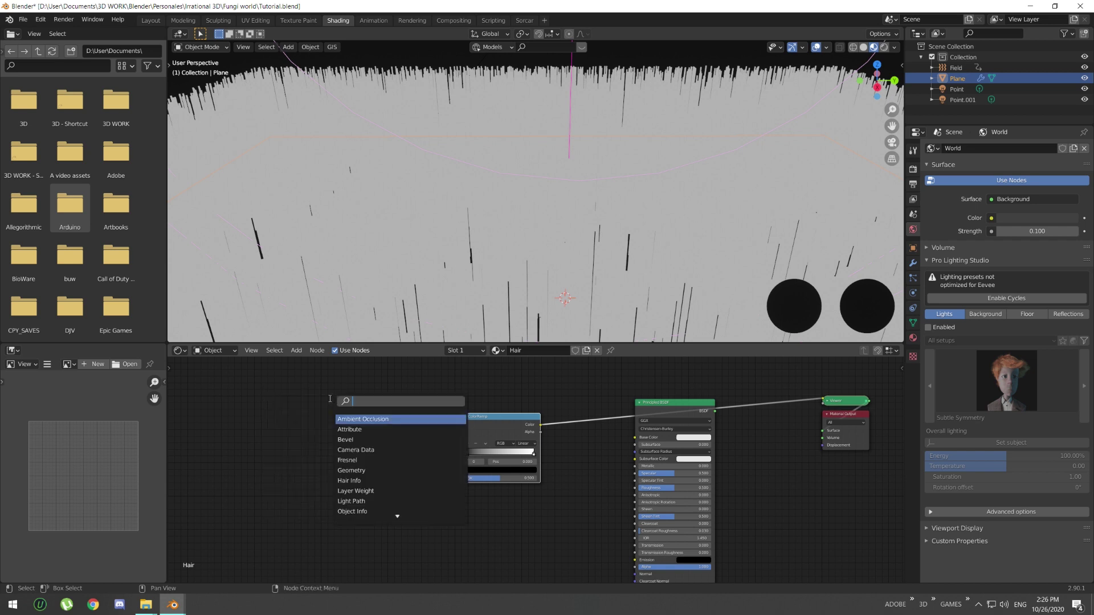
type("hair")
key("Return")
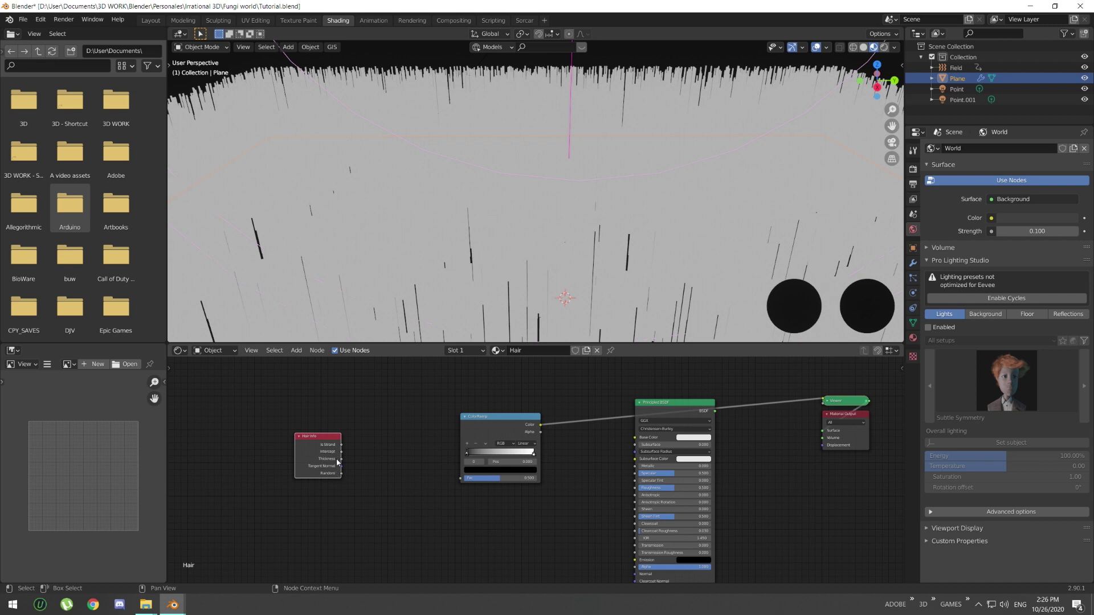
mouse_move(340, 451)
left_mouse_down()
mouse_move(442, 490)
mouse_move(459, 480)
left_mouse_up()
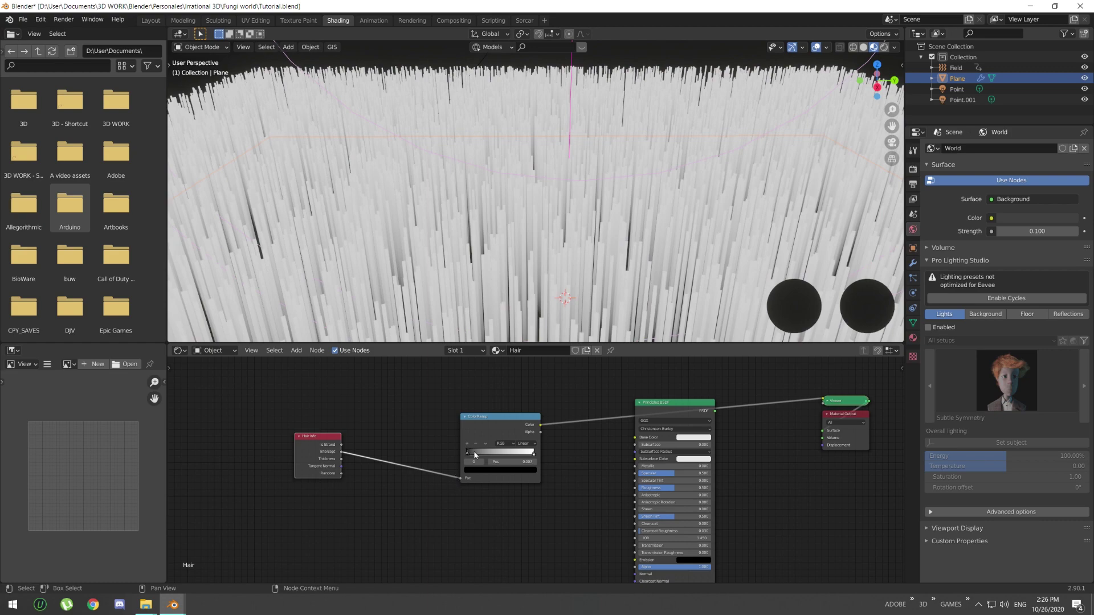
left_click_drag(475, 454, 522, 452)
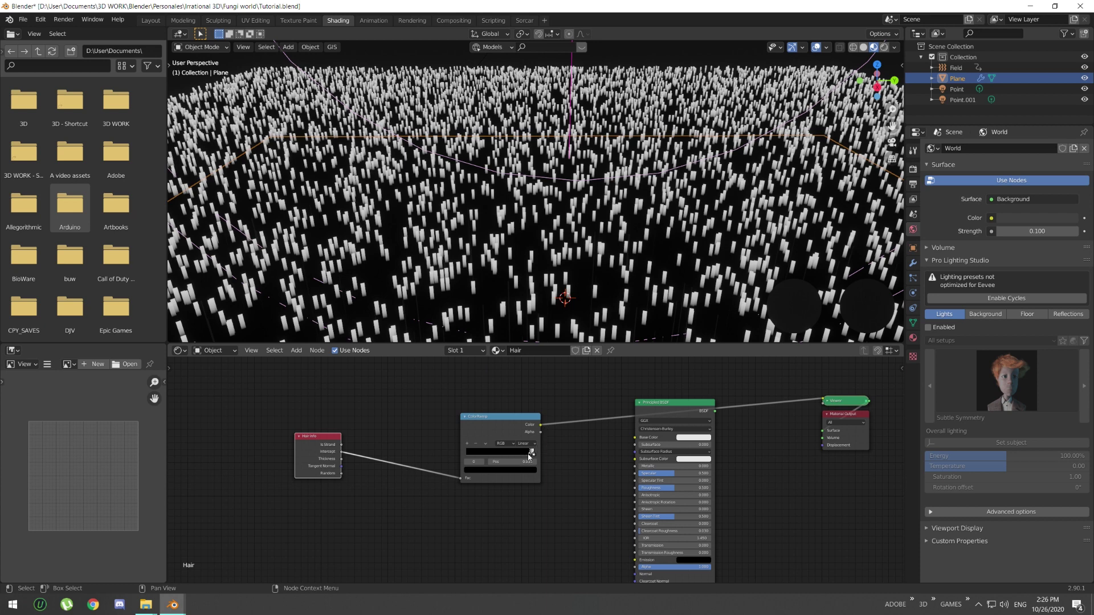
left_click_drag(529, 454, 531, 455)
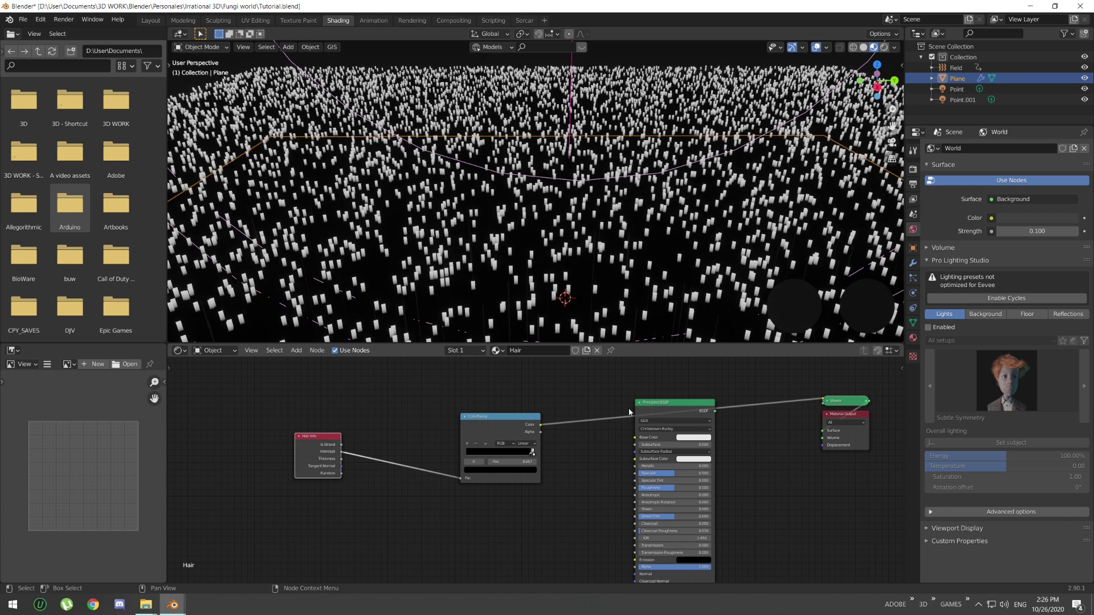
Connect the Principled BSDF to the Material Output's surface and place the Hair Info and ColorRamp nodes below it.
mouse_move(654, 410)
left_mouse_down()
mouse_move(668, 436)
mouse_move(822, 431)
left_mouse_up()
left_click_drag(690, 437, 664, 432)
middle_click_drag(533, 459, 516, 431)
scroll(374, 404, "down", 2)
left_click_drag(478, 401, 688, 571)
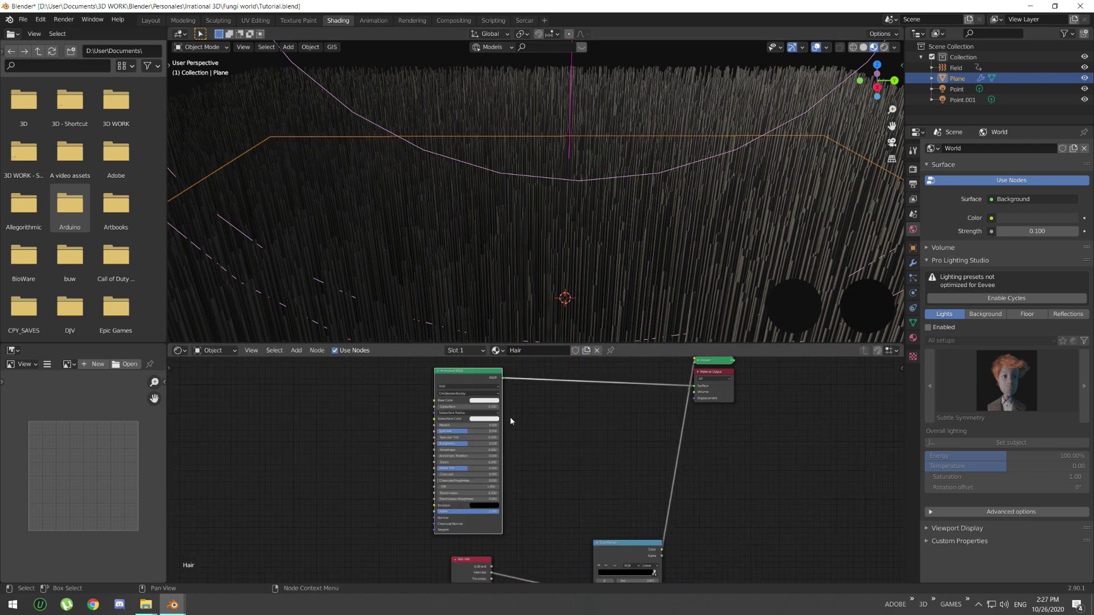
Darken the Principled BSDF's base color to near black and set its roughness to 0.082 and transmission to 0.040.
scroll(510, 417, "up", 2)
left_click(465, 374)
left_click_drag(511, 286, 513, 305)
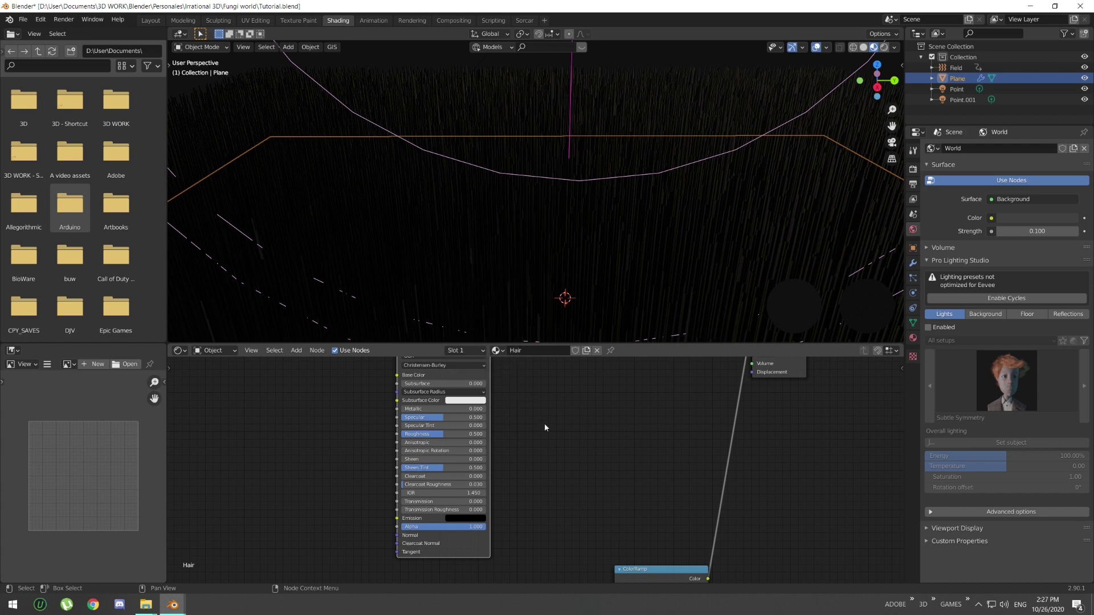
left_click_drag(441, 434, 408, 435)
left_click_drag(462, 501, 473, 501)
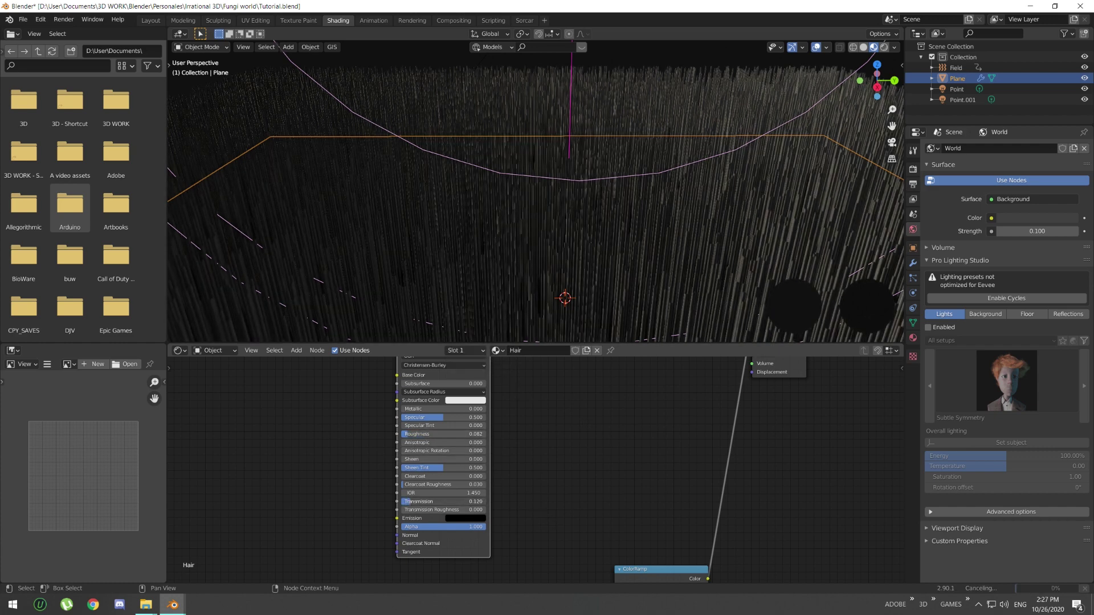
Add an Emission node and a Mix Shader node to the hair material.
scroll(546, 453, "down", 2)
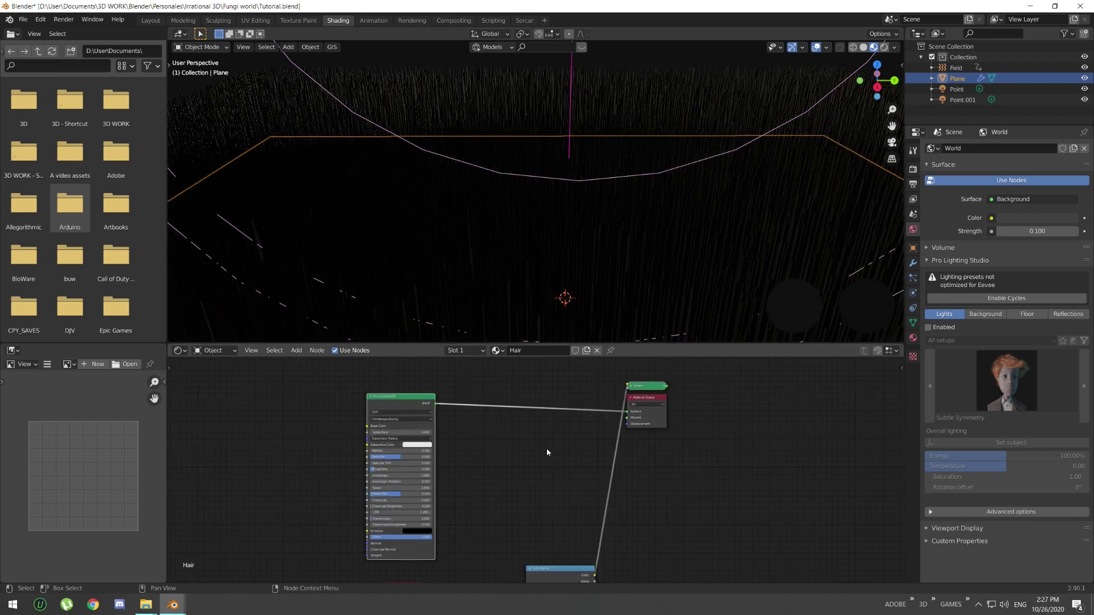
key("shift+a")
left_click(547, 452)
type("emi")
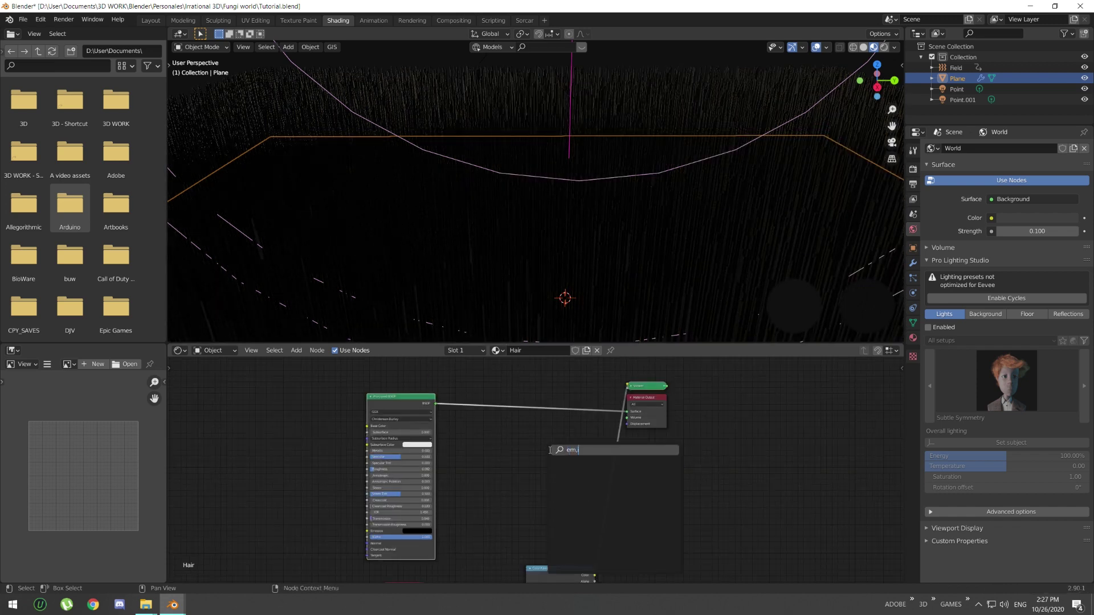
key("Return")
key("shift+a")
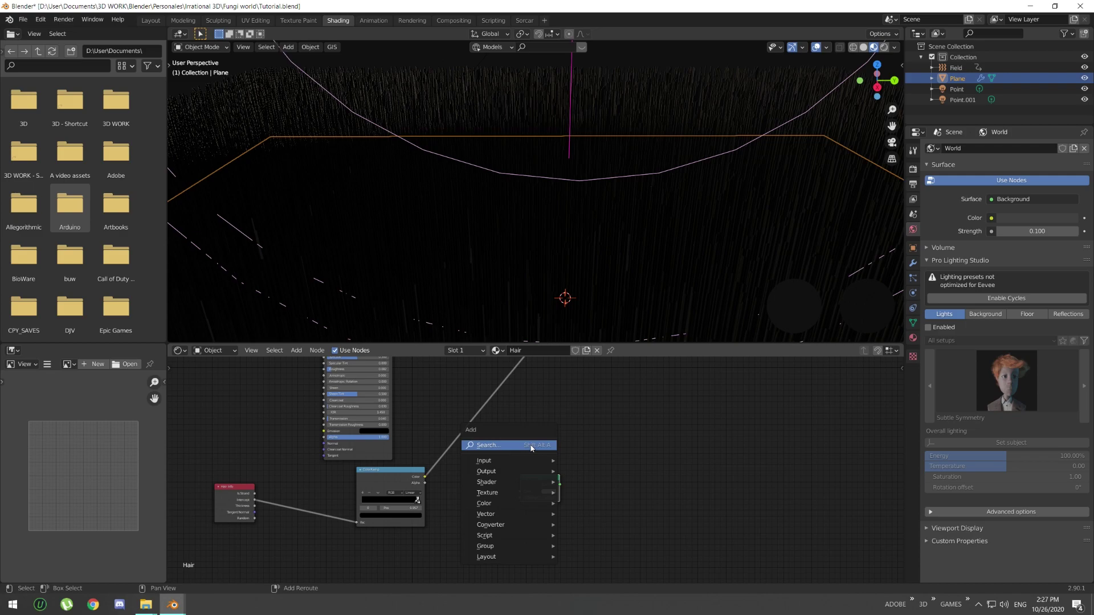
left_click(531, 446)
type("miux")
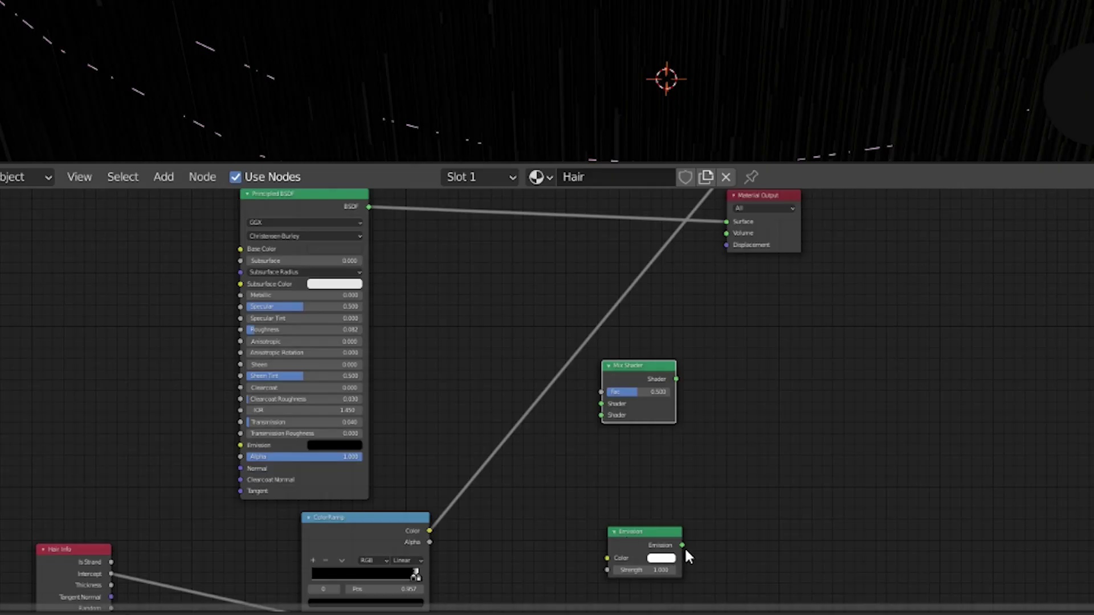
Combine the Principled BSDF and Emission in the Mix Shader, connect it to the Material Output's surface and reposition the Mix Shader.
left_click_drag(682, 545, 369, 212)
left_click_drag(678, 378, 752, 218)
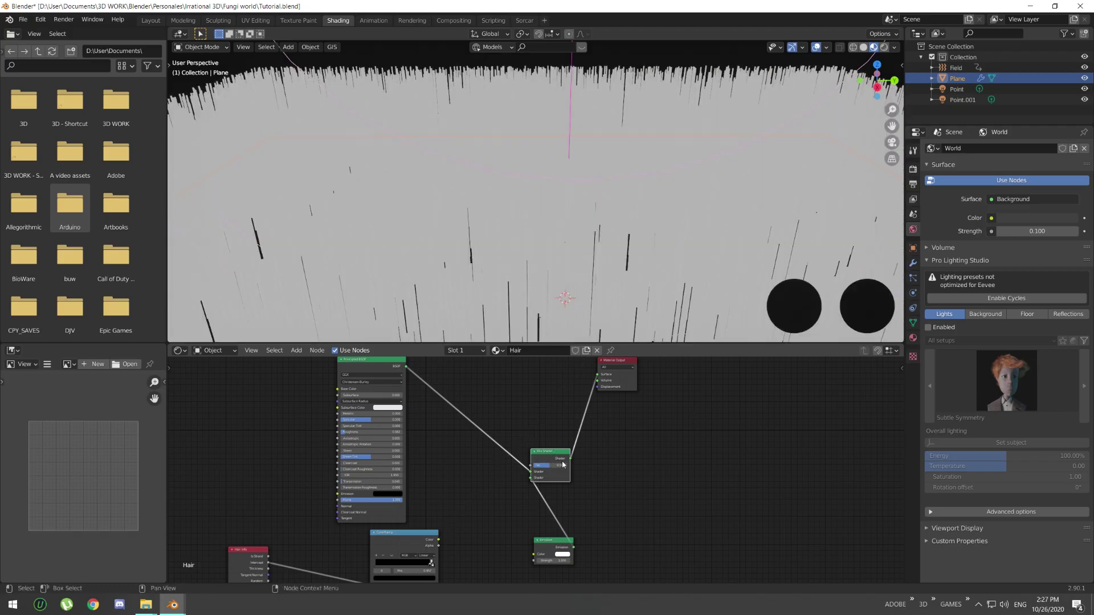
left_click_drag(553, 454, 603, 456)
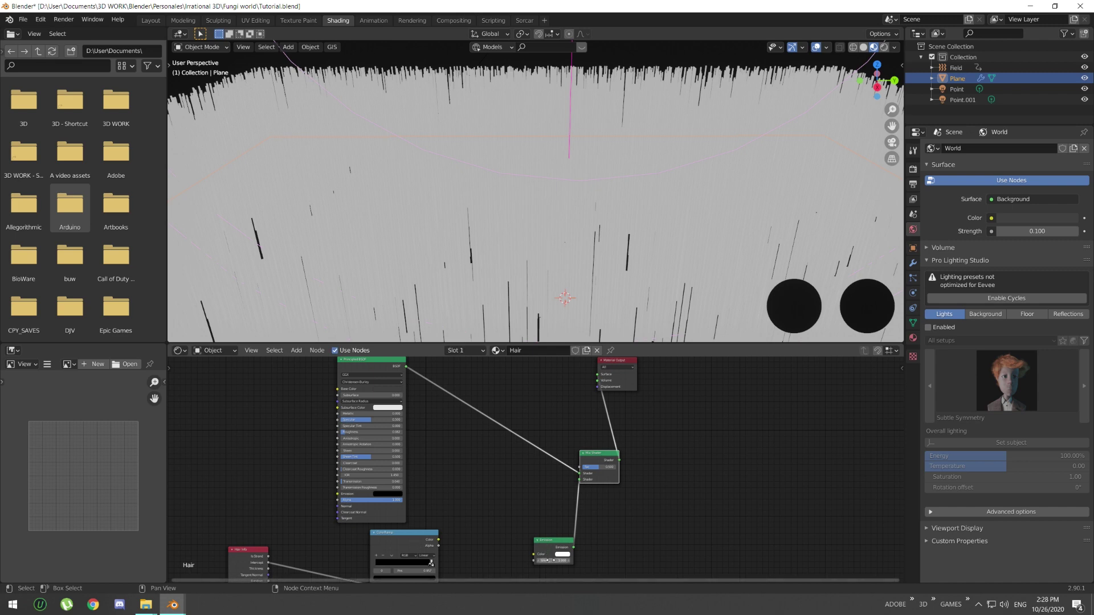
Connect the Hair Info-driven ColorRamp's color output to the Mix Shader's factor so only the strand tips emit light.
middle_click_drag(547, 547, 500, 479)
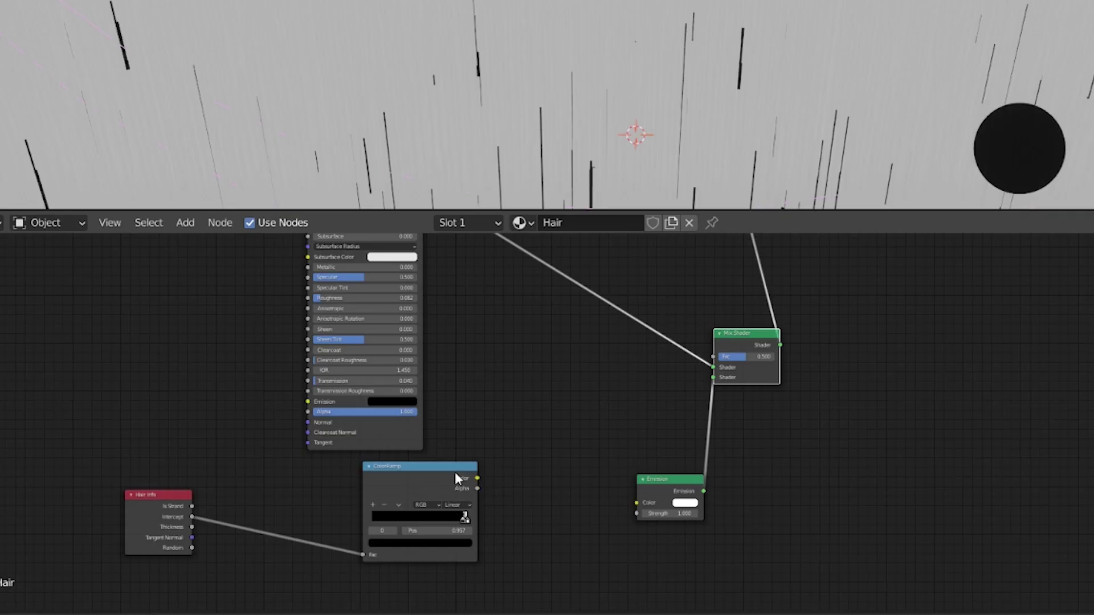
left_click_drag(470, 503, 609, 441)
left_click_drag(706, 371, 714, 358)
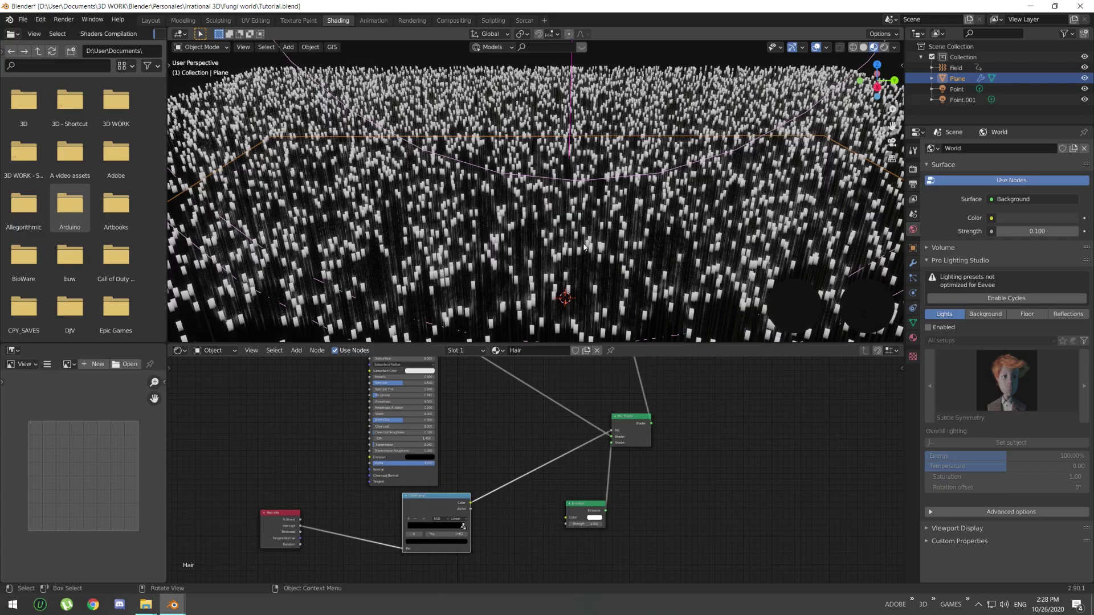
Rearrange the hair material's nodes, spacing out the shader, ColorRamp, Hair Info and Emission nodes around the Mix Shader and Material Output.
middle_click_drag(831, 381, 828, 366)
middle_click_drag(678, 464, 655, 403)
left_click_drag(603, 371, 621, 388)
scroll(671, 383, "down", 2)
middle_click_drag(671, 379, 623, 427)
left_click_drag(552, 391, 665, 458)
middle_click_drag(559, 534, 655, 458)
left_click_drag(594, 419, 589, 459)
scroll(655, 464, "up", 4)
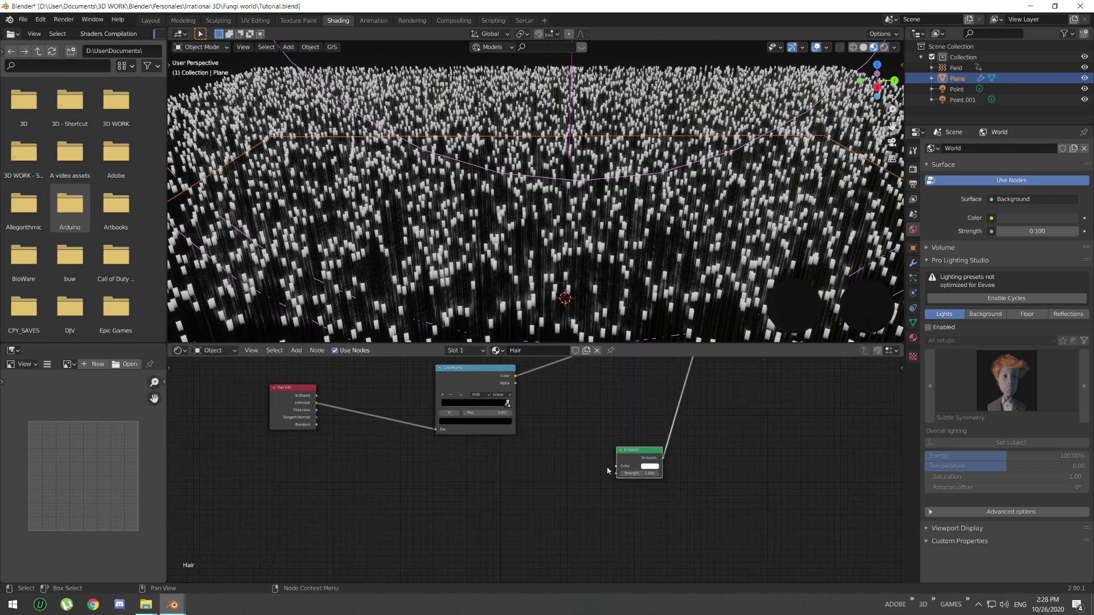
Try a slight tint on the Emission node's own color.
left_click(680, 466)
mouse_move(698, 383)
left_mouse_down()
mouse_move(710, 360)
mouse_move(704, 375)
left_mouse_up()
left_click_drag(707, 430, 674, 429)
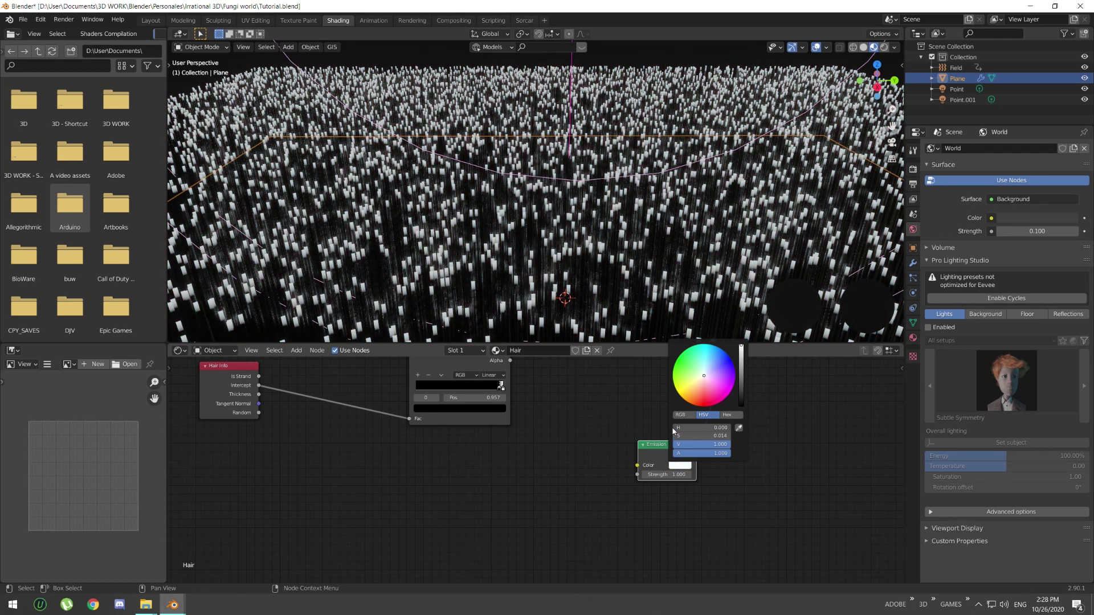
Add a second ColorRamp node beside the Emission node and connect its color output to the Emission color.
key("shift+a")
left_click(526, 454)
type("ramp")
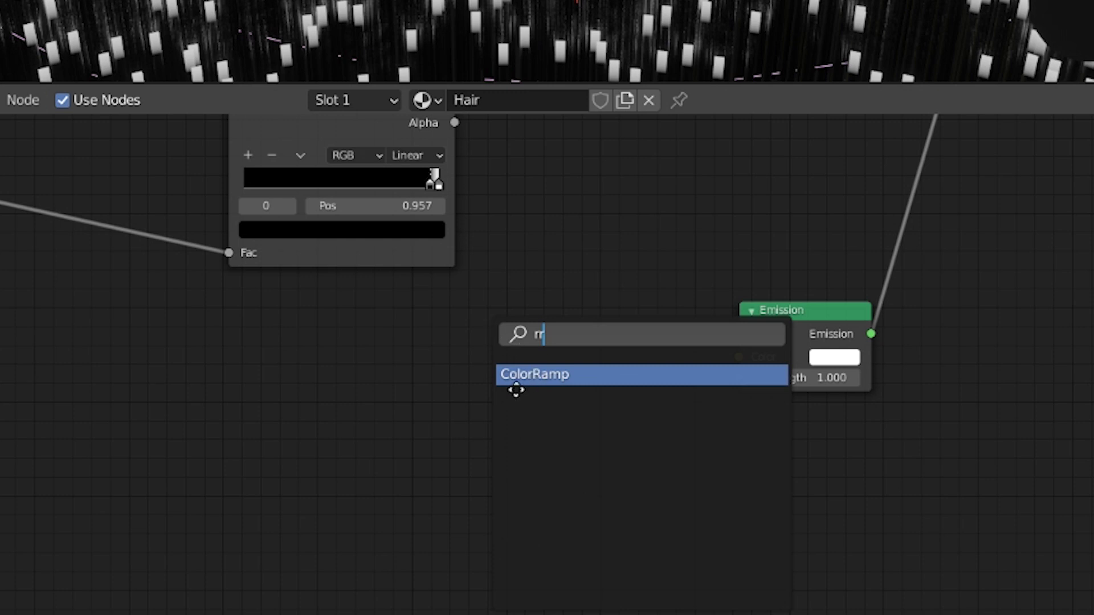
left_click(536, 392)
left_click_drag(567, 412, 743, 359)
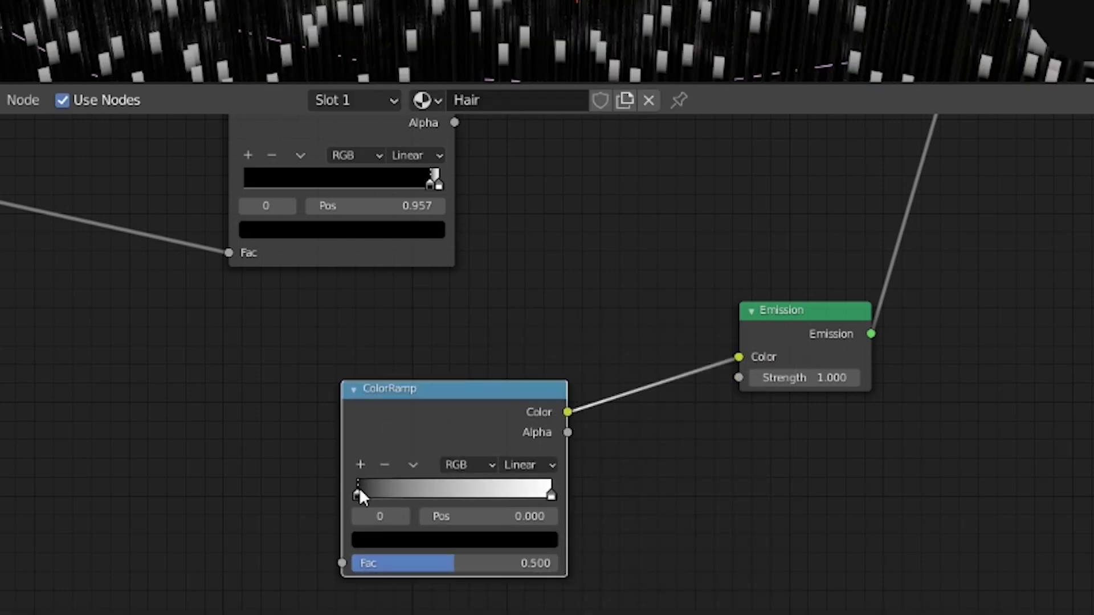
Set the first stop of the Emission's ColorRamp to a saturated bright green.
left_click(409, 541)
left_click_drag(514, 342, 514, 270)
left_click_drag(434, 352, 403, 335)
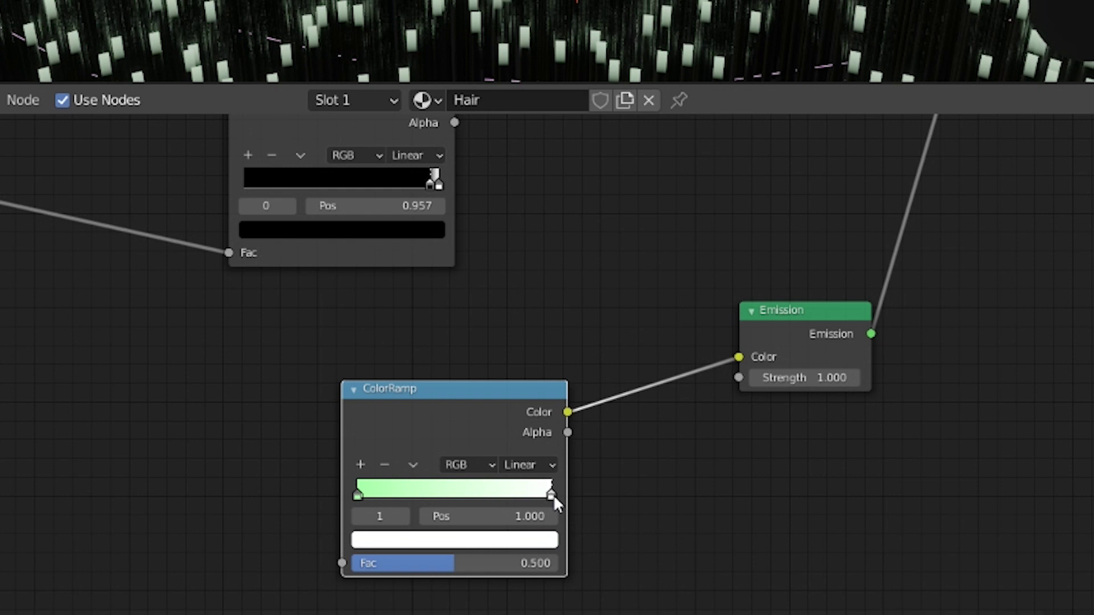
left_click(357, 489)
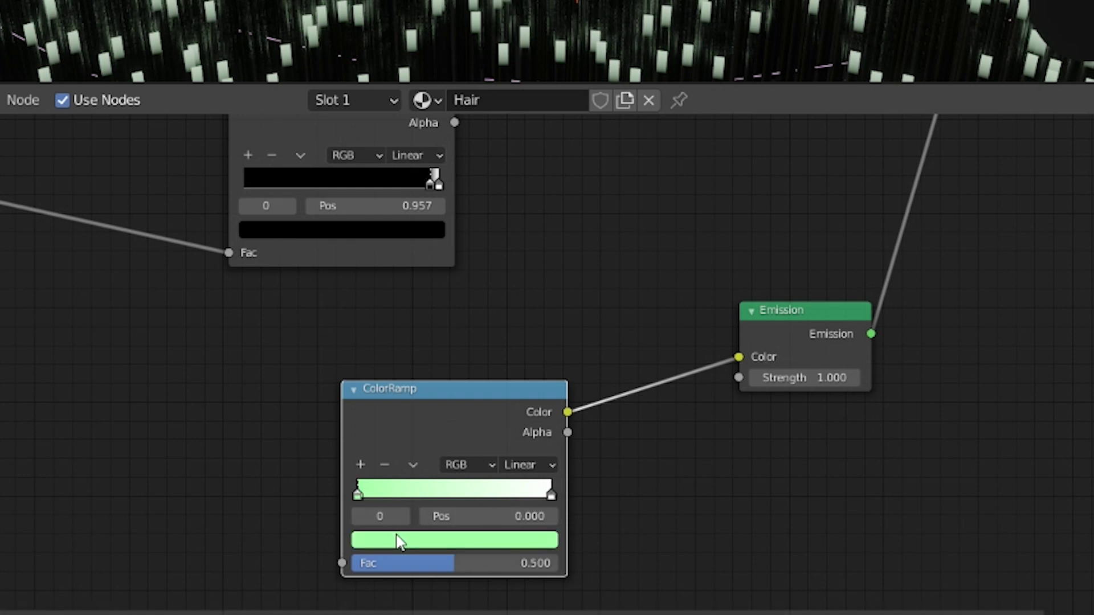
left_click(397, 536)
left_click_drag(394, 331, 376, 298)
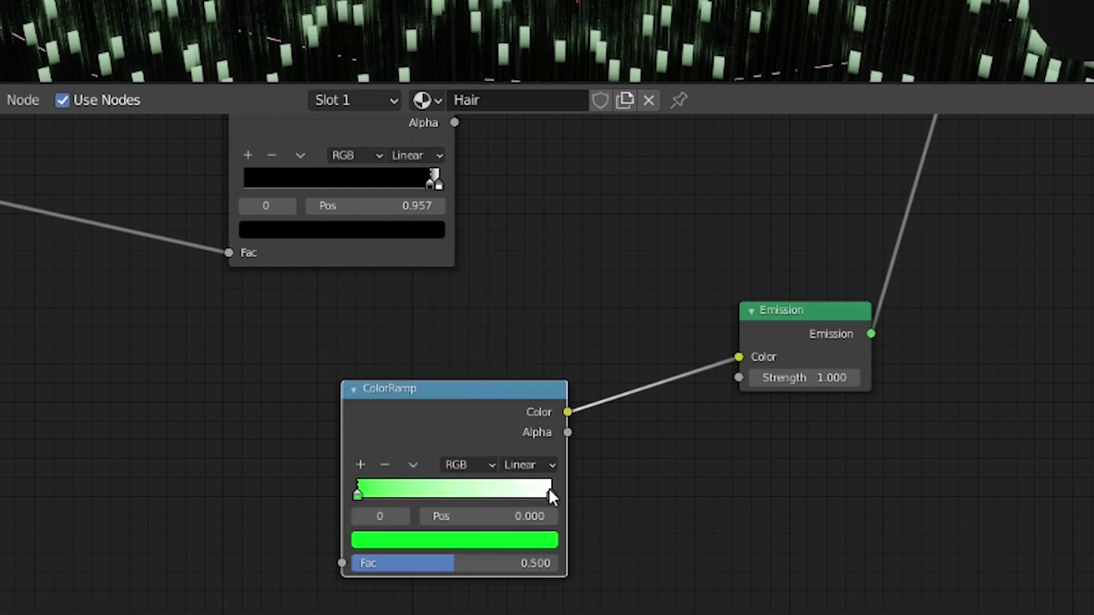
Set the last stop of the Emission's ColorRamp to cyan.
left_click(549, 492)
left_click(521, 538)
left_click(434, 273)
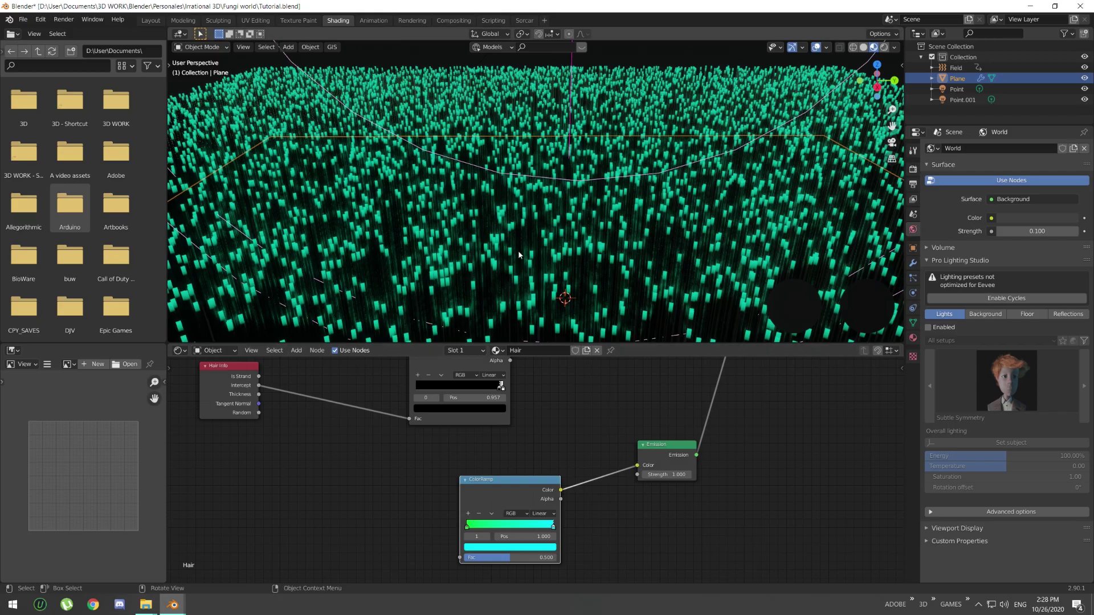
Connect the Hair Info's Random output to the green-cyan ColorRamp's factor and reposition both nodes.
left_click_drag(216, 365, 220, 422)
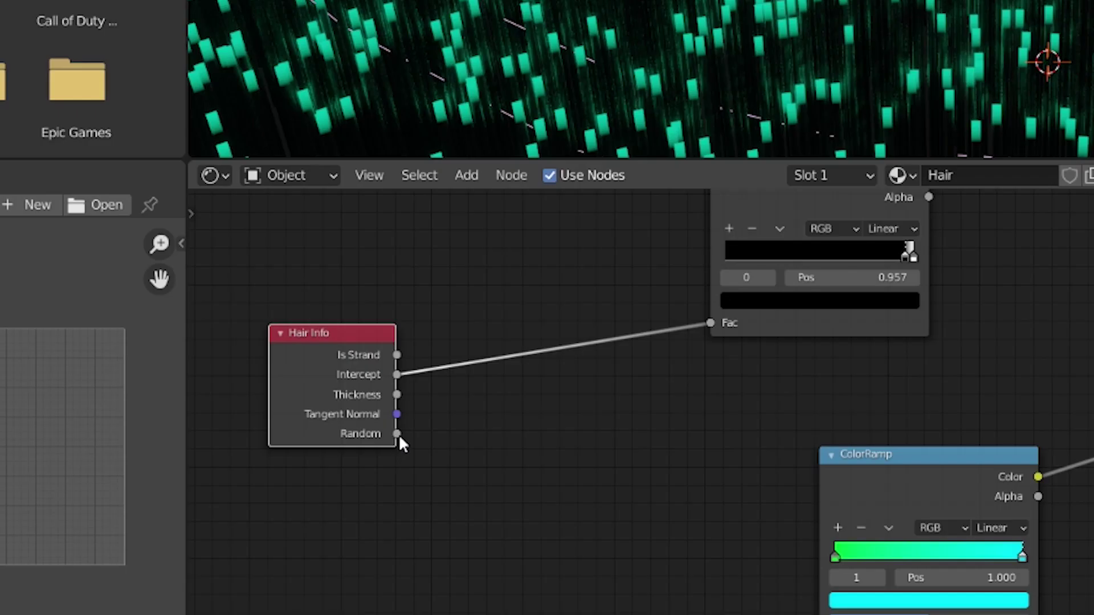
left_click_drag(398, 434, 818, 614)
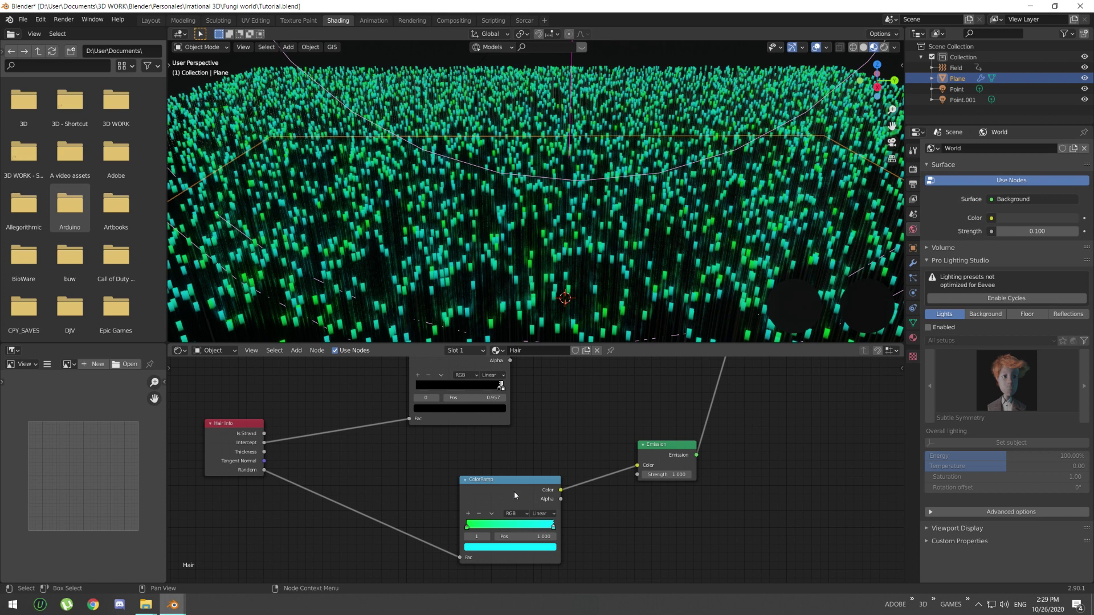
left_click_drag(514, 494, 510, 462)
Switch the Emission's ColorRamp to HSV color mode with clockwise interpolation.
mouse_move(466, 500)
left_mouse_down()
mouse_move(490, 499)
mouse_move(473, 500)
left_mouse_up()
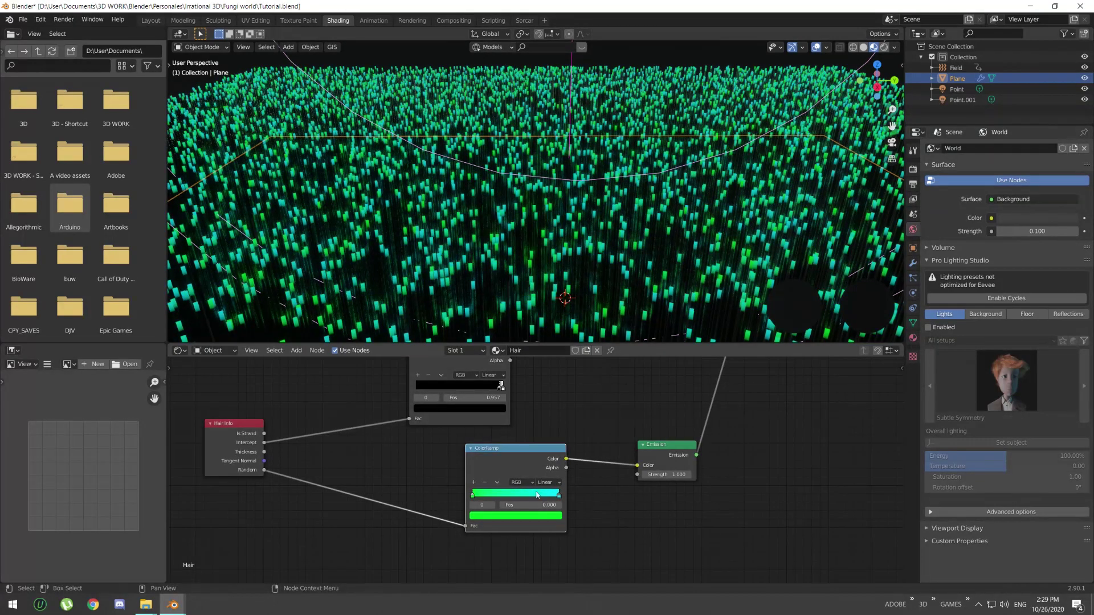
left_click_drag(556, 497, 528, 497)
left_click(528, 484)
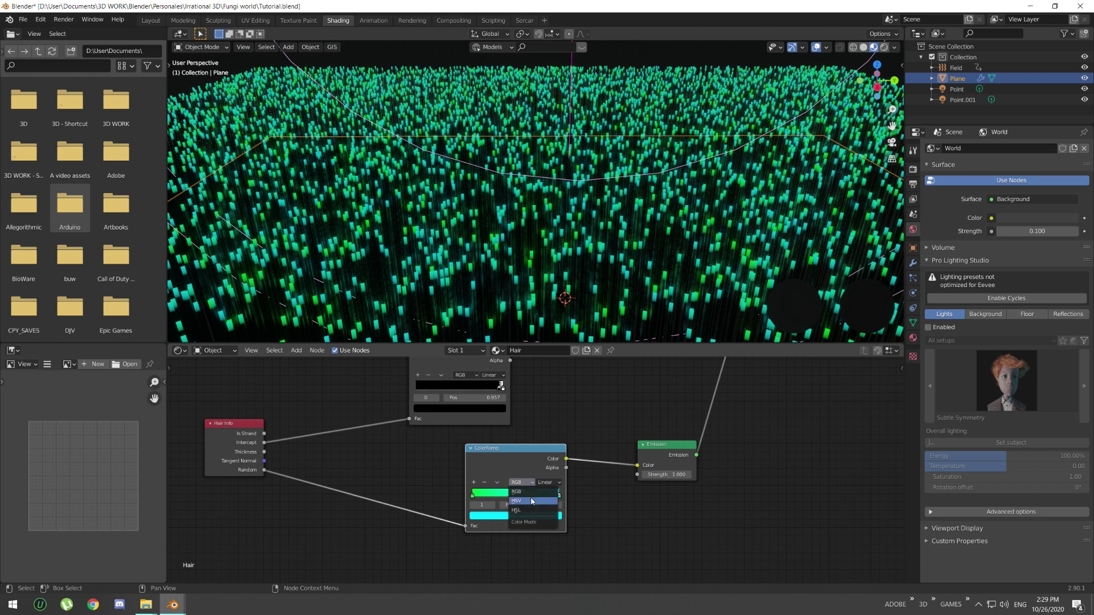
left_click(531, 500)
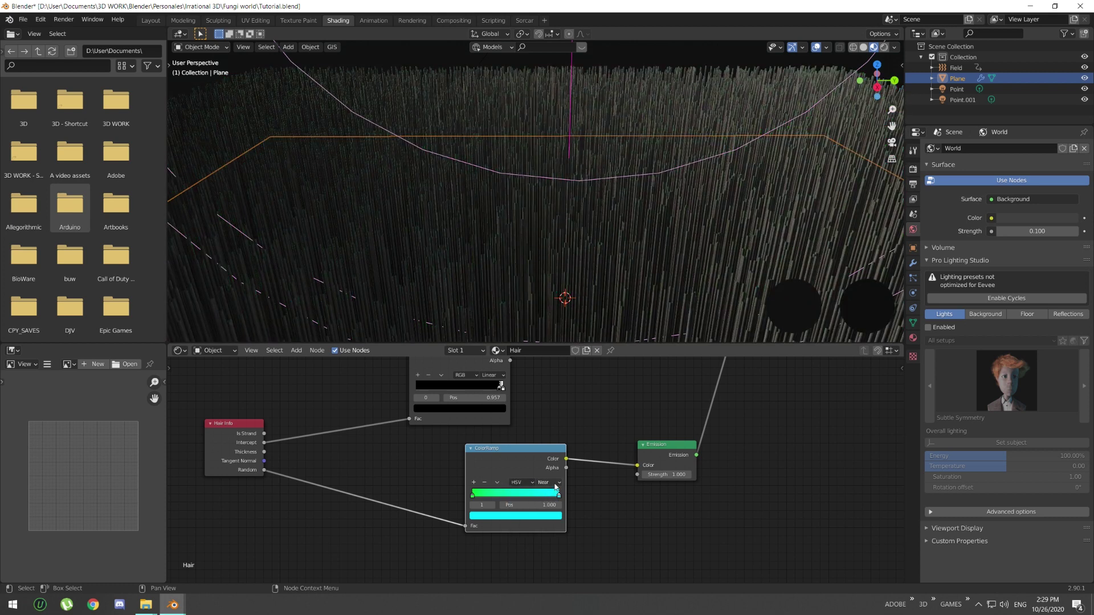
left_click(555, 484)
left_click(557, 510)
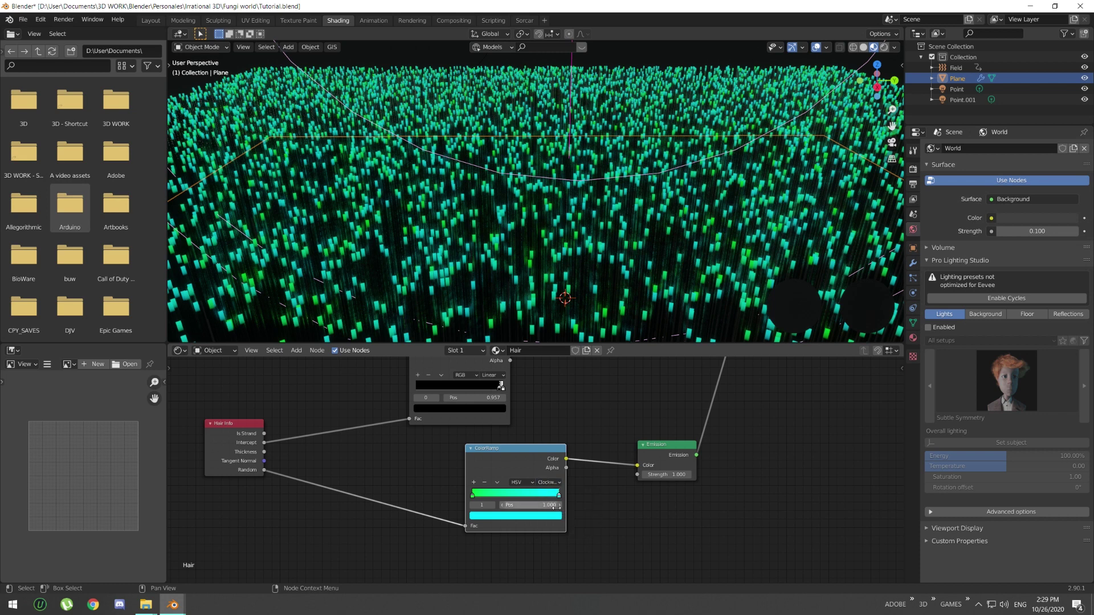
Try a light pink on the last stop of the Emission's ColorRamp, undo it and make the stop blue.
left_click(548, 516)
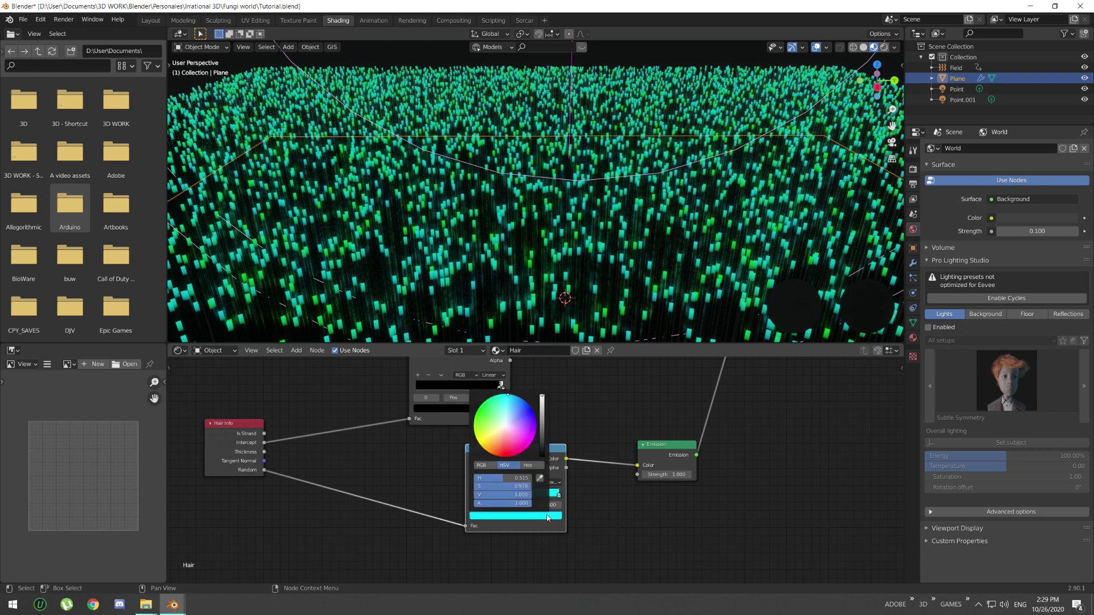
left_click_drag(508, 395, 516, 428)
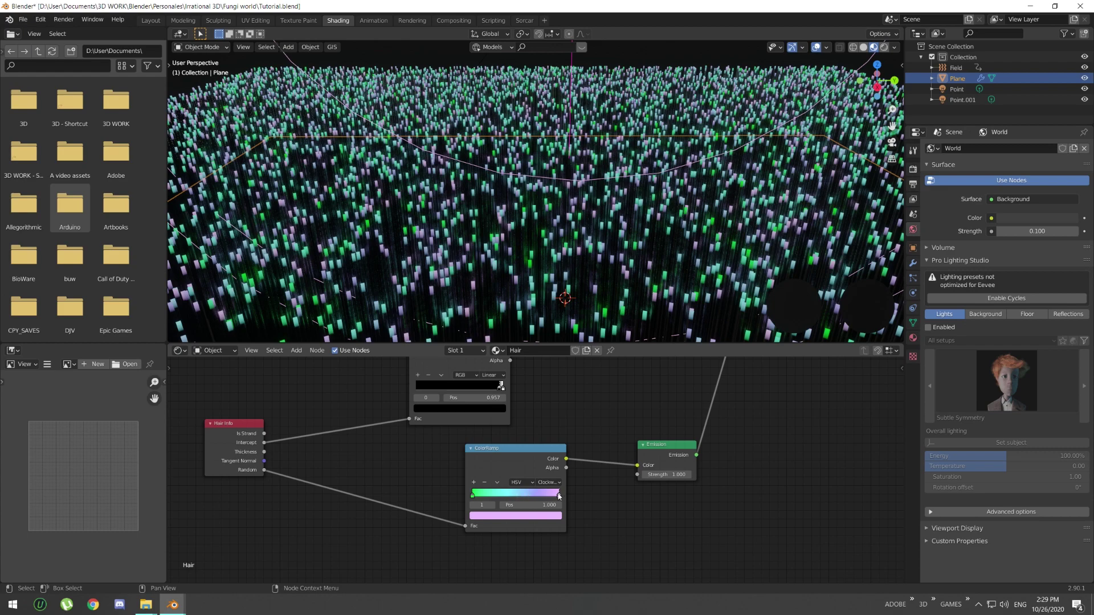
key("ctrl+z")
Play the animation to preview how the glowing strands move, and return to the first frame.
scroll(535, 468, "down", 3)
key("space")
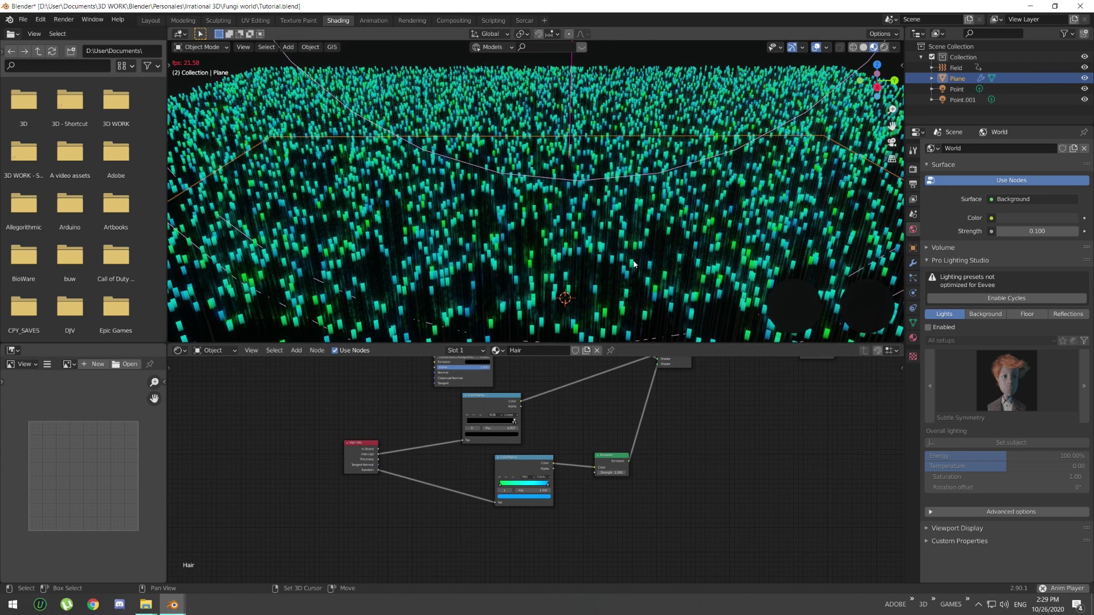
key("space")
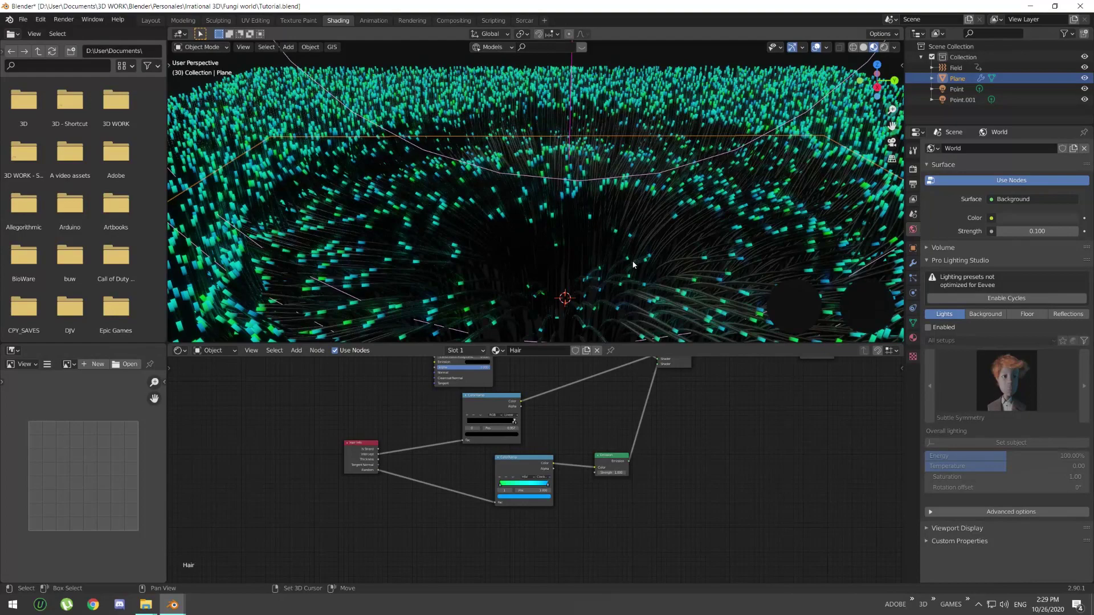
key("space")
key("space")
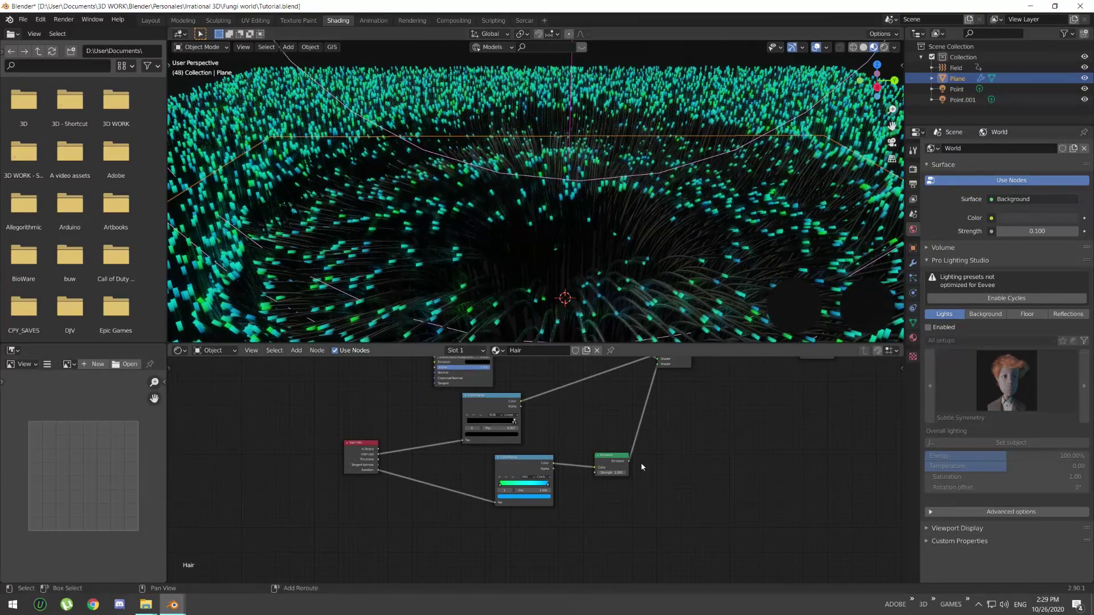
scroll(642, 467, "down", 1)
key("shift+Left")
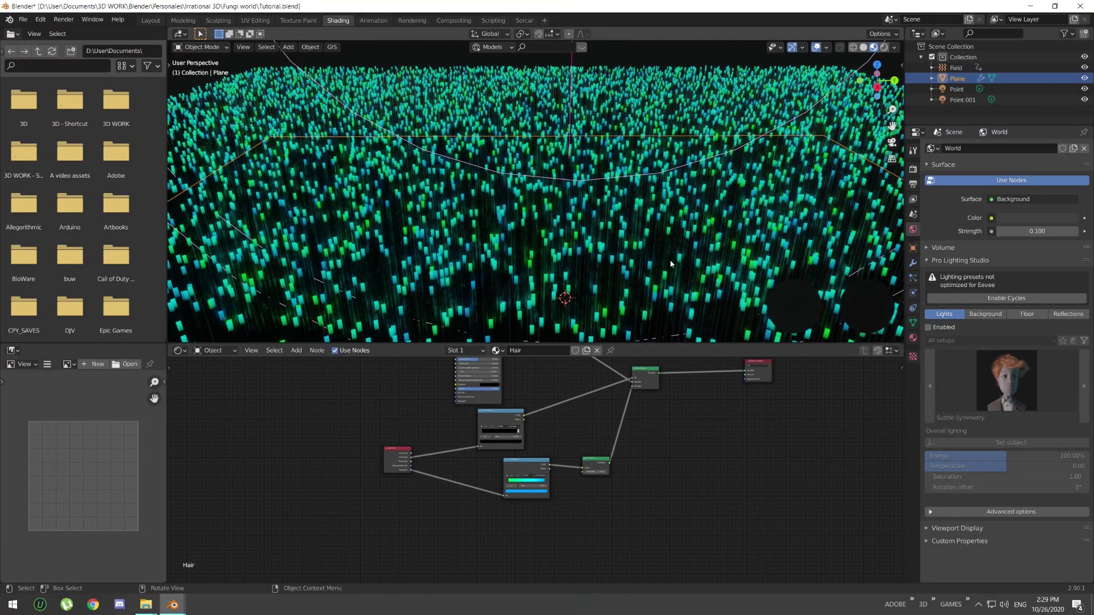
Add a camera and align it to a close view across the strand field.
scroll(681, 277, "down", 3)
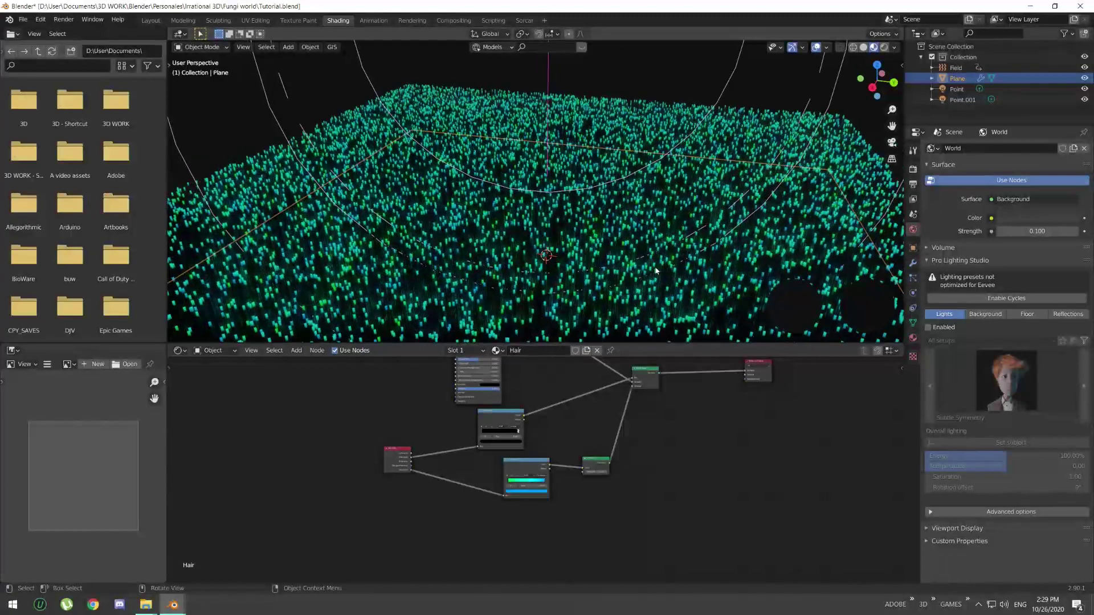
key("shift+a")
left_click(664, 428)
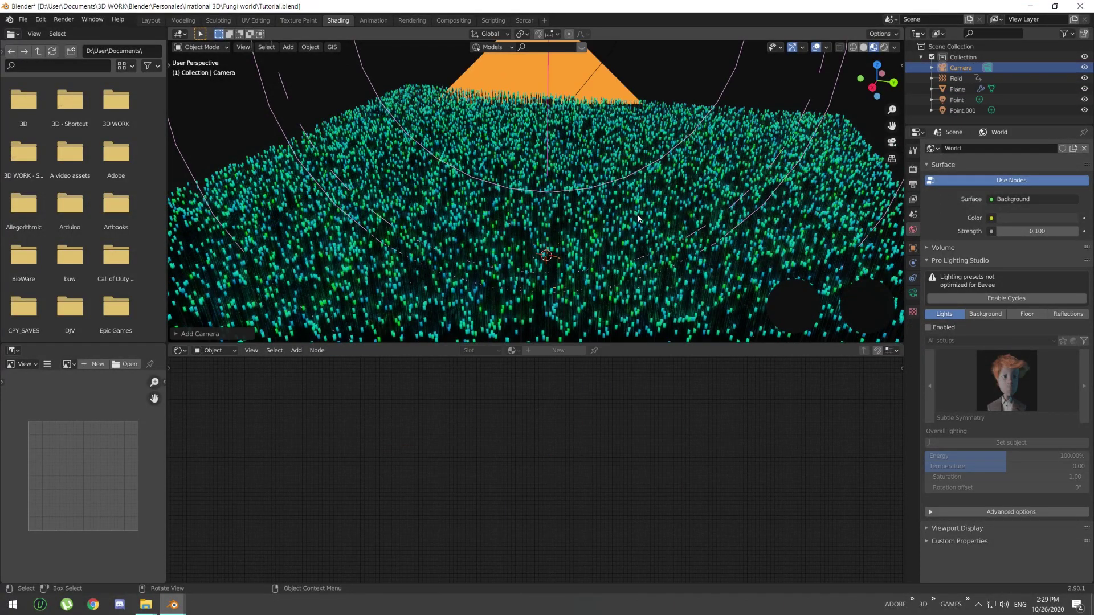
scroll(638, 219, "up", 3)
middle_click_drag(556, 250, 611, 235)
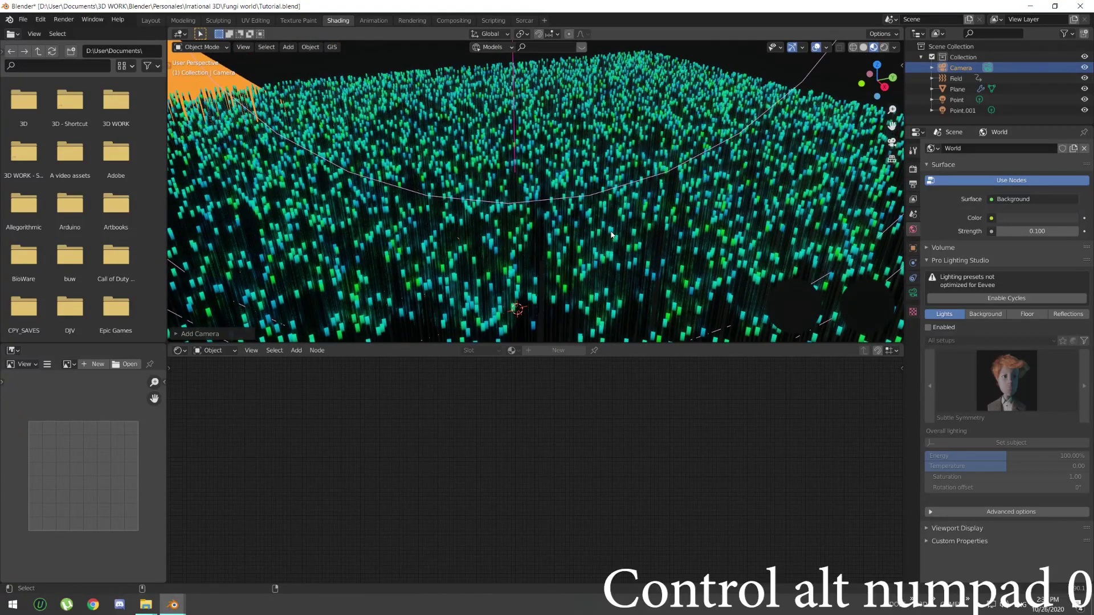
key("ctrl+alt+KP_0")
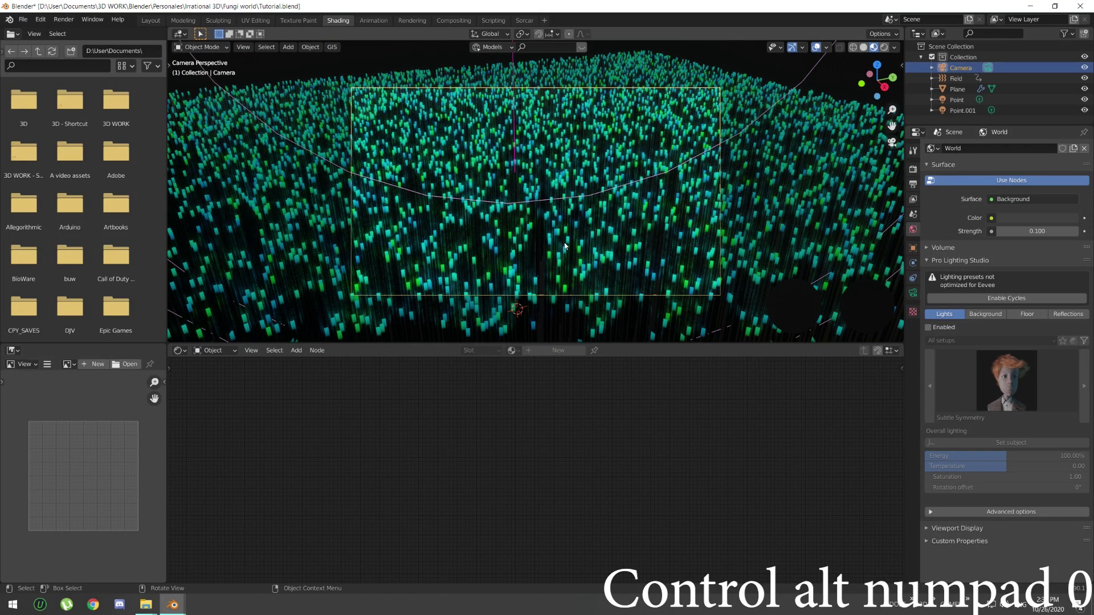
Select the camera and enable its depth of field.
left_click(623, 298)
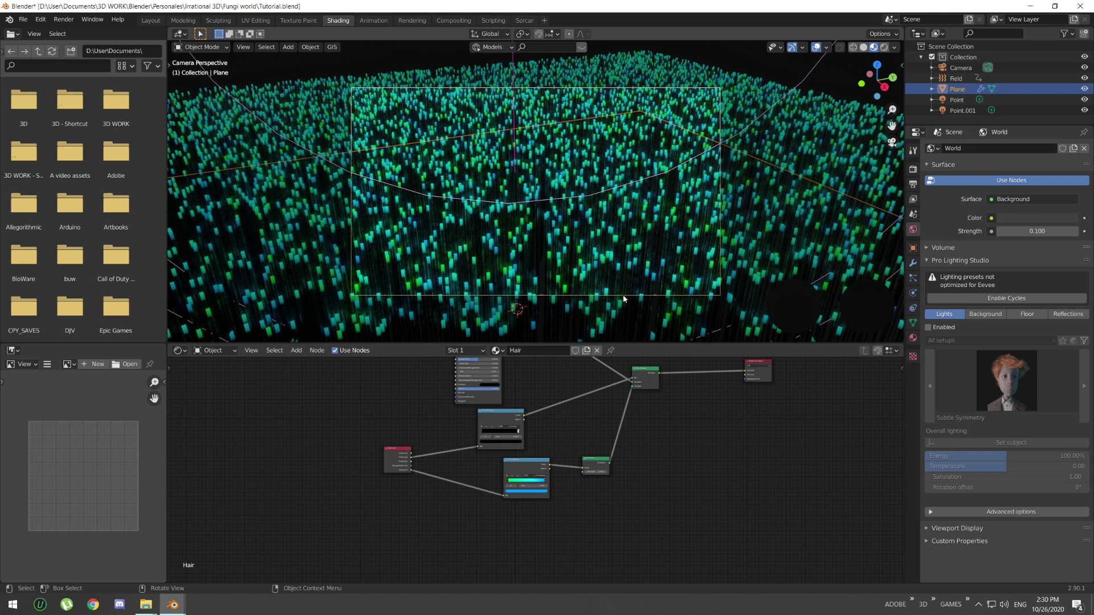
left_click(683, 296)
left_click(913, 292)
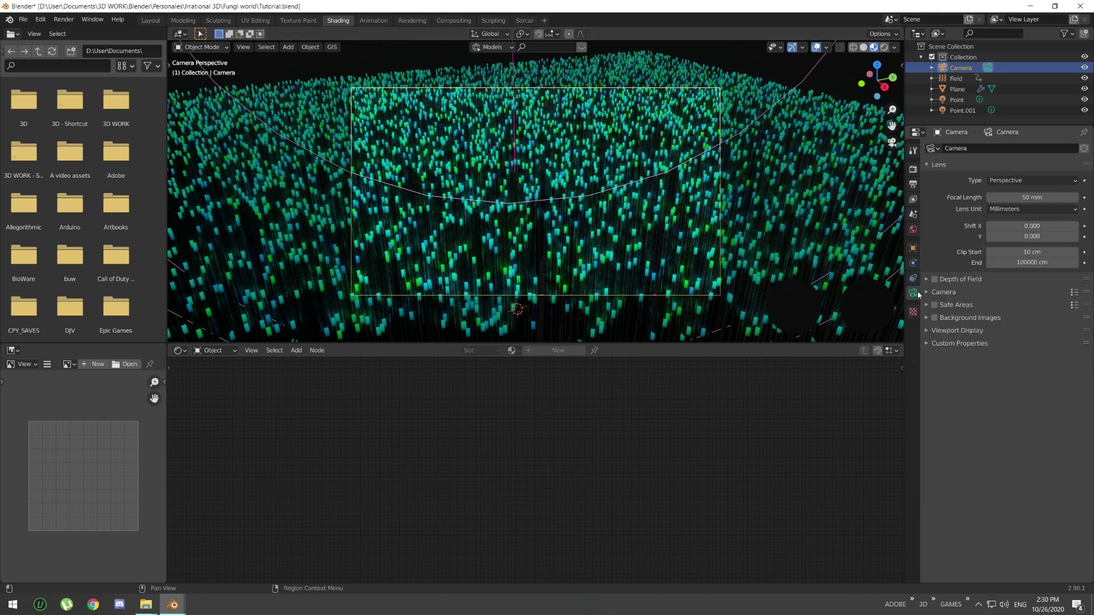
left_click(934, 280)
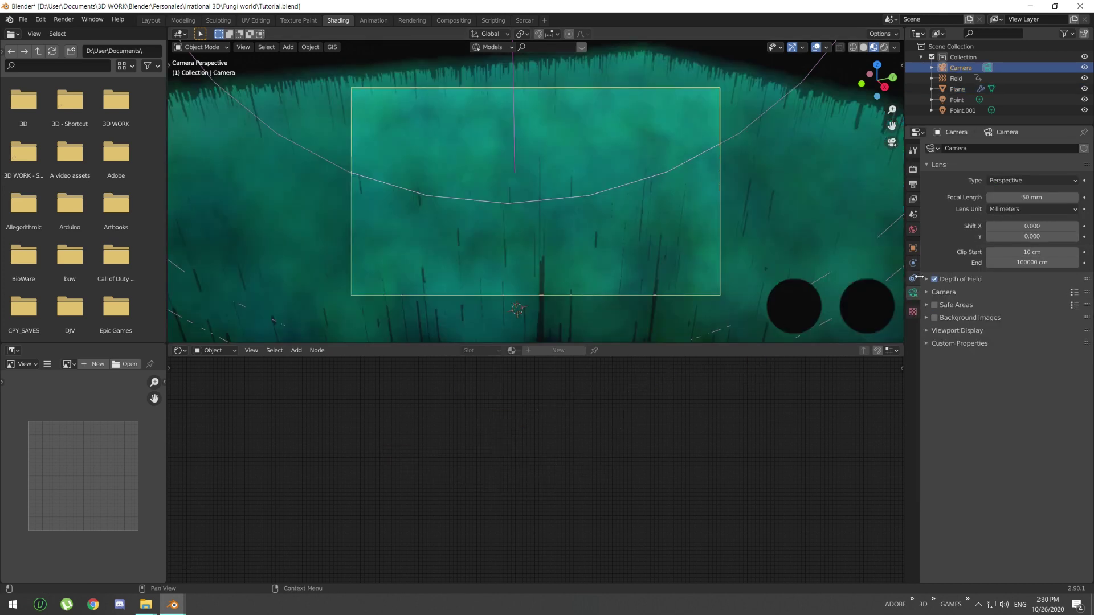
Add a plain axes Empty to the scene as a focus target.
key("shift+a")
mouse_move(530, 209)
left_click(610, 204)
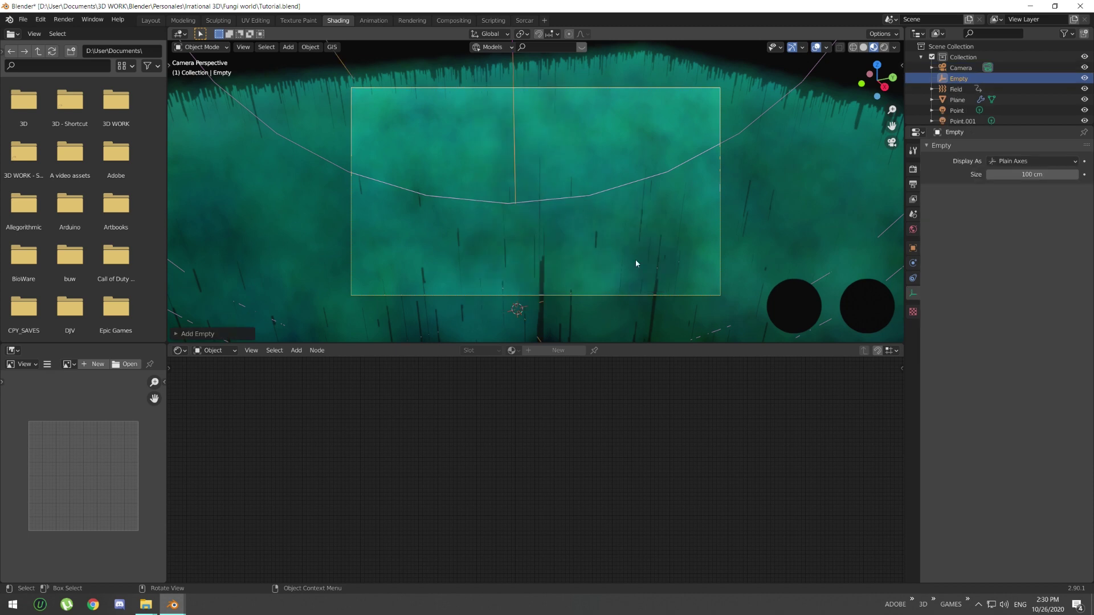
Set the Empty as the focus object of the camera's depth of field.
left_click(667, 294)
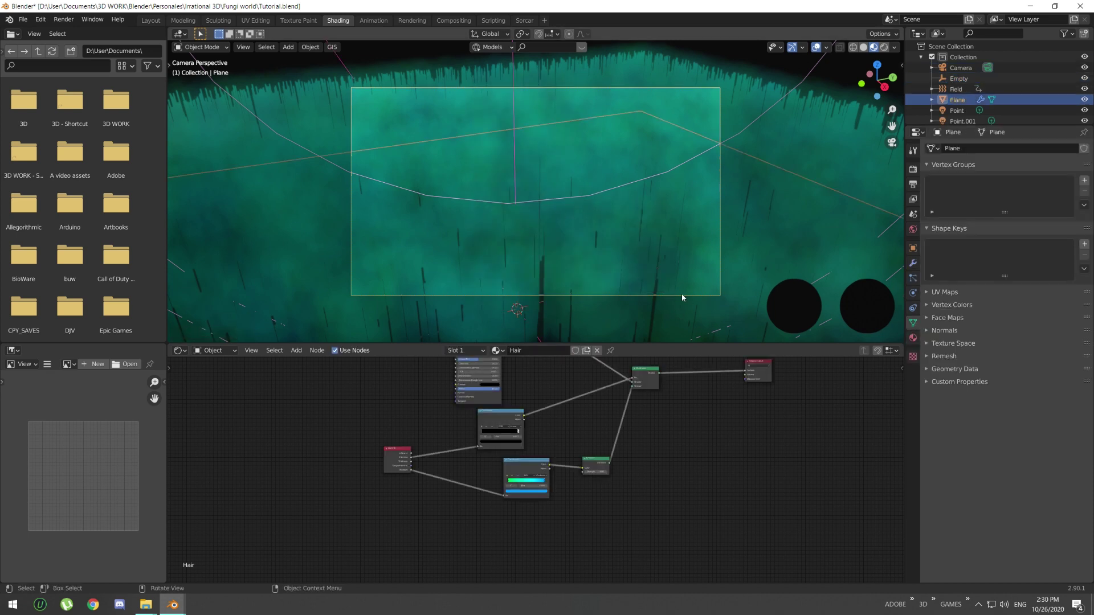
left_click(681, 294)
left_click(1074, 295)
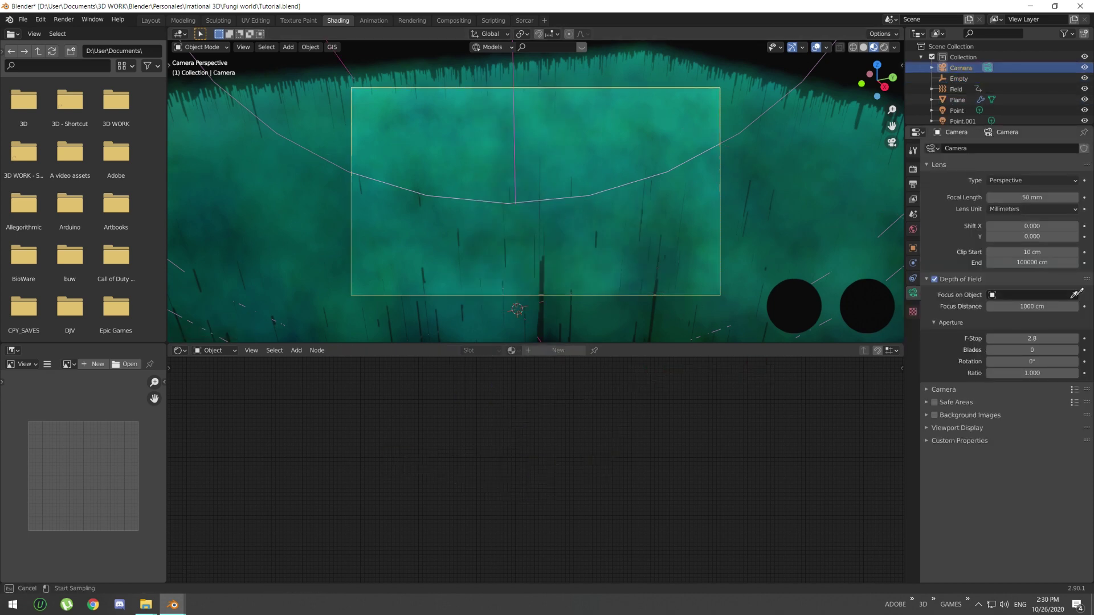
left_click(516, 140)
left_click(515, 140)
Move the Empty vertically by eye, then across the ground plane, to place the focus point among the strands near the frame's centre.
key("g")
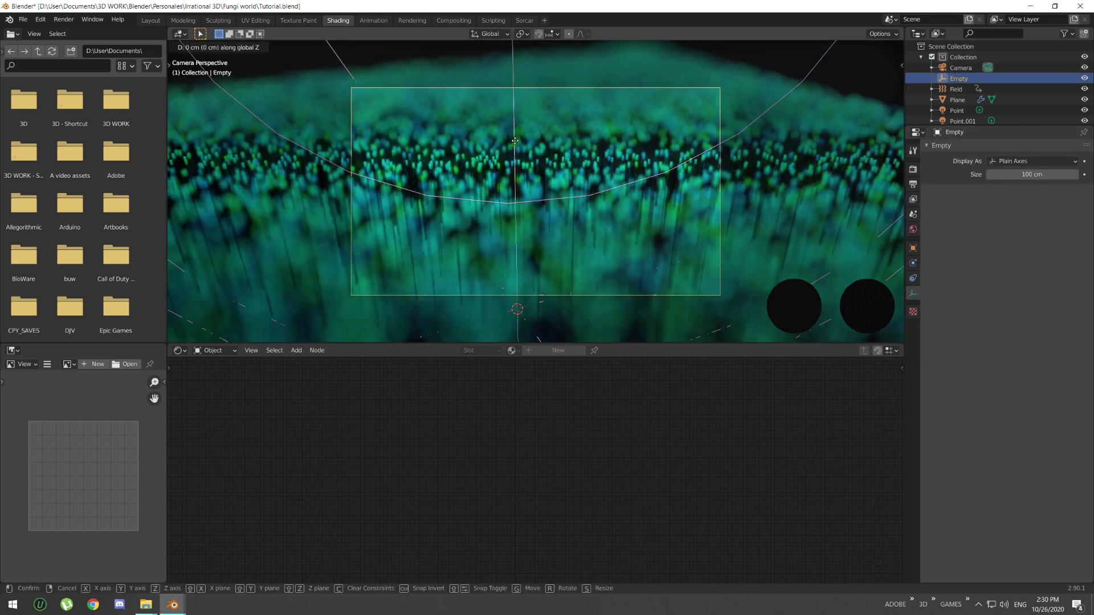
key("z")
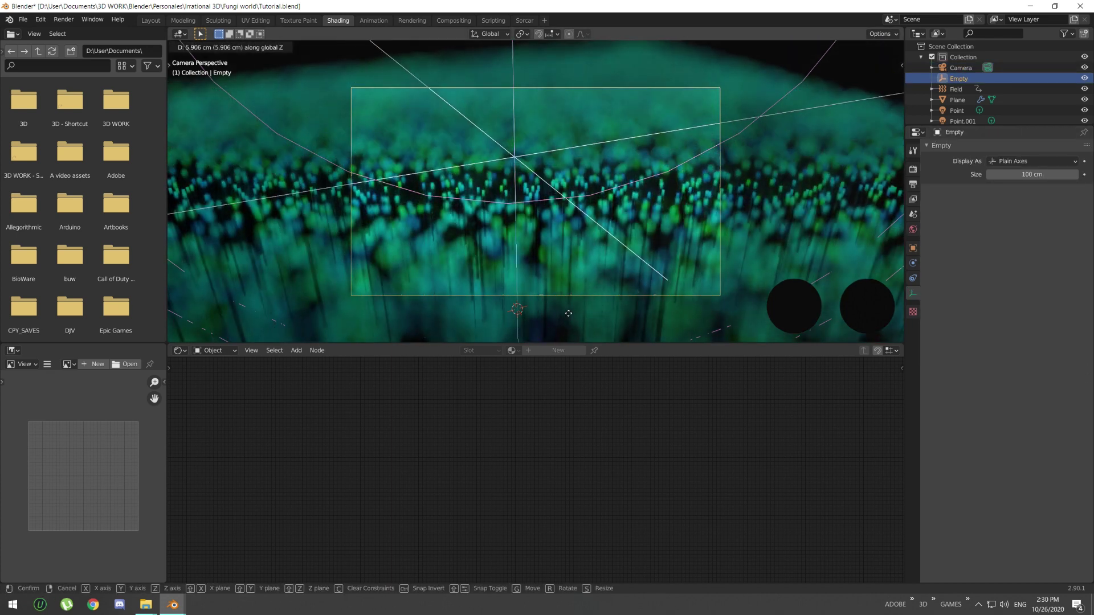
key("shift+z")
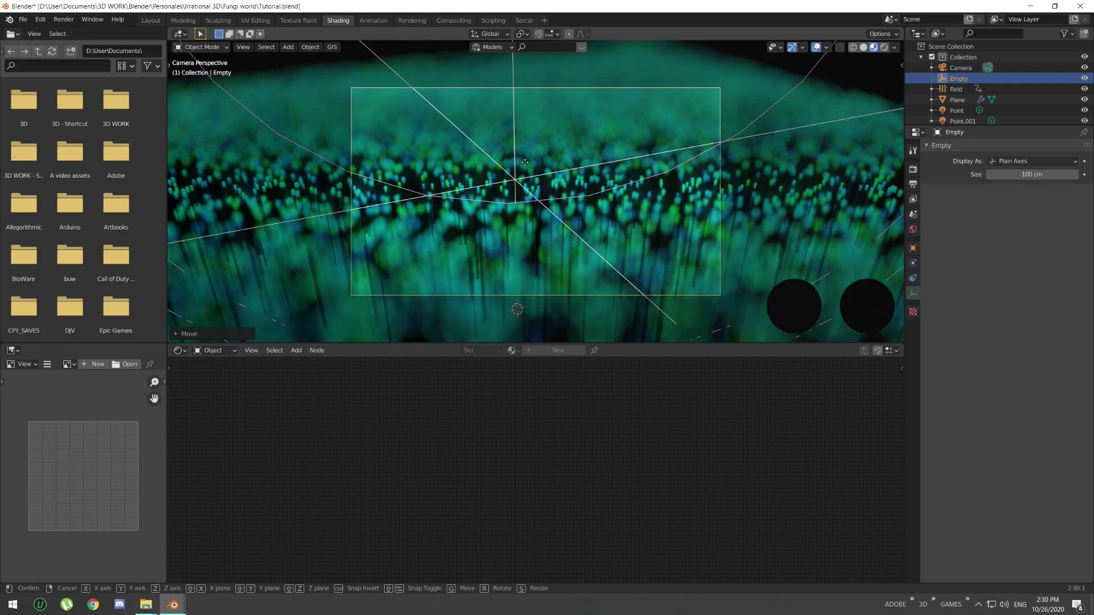
left_click(574, 195)
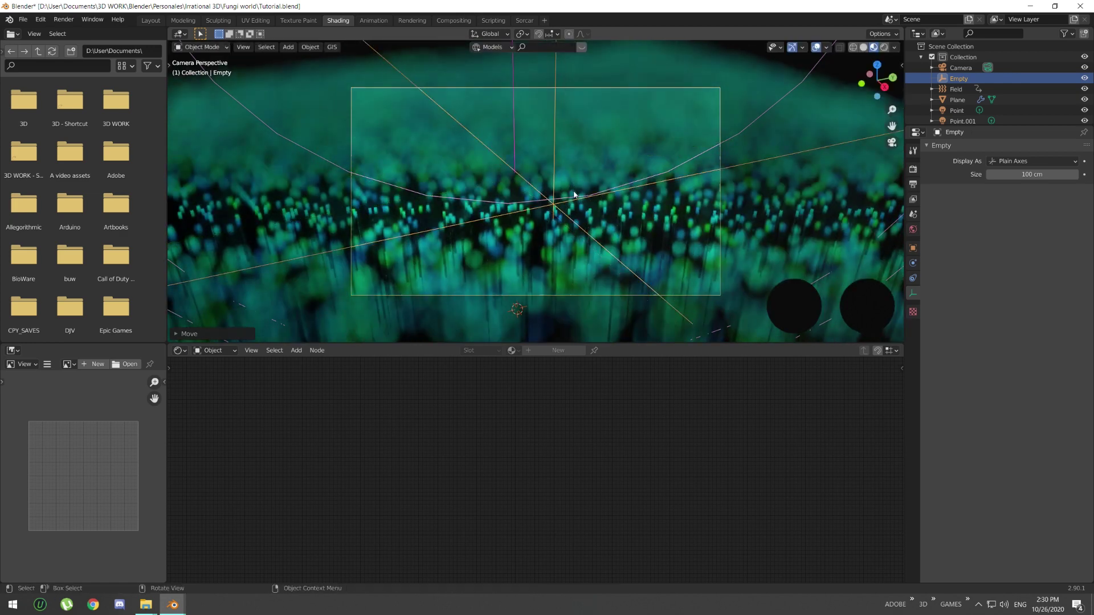
Select the camera and set its focal length to 70 mm.
left_click(675, 297)
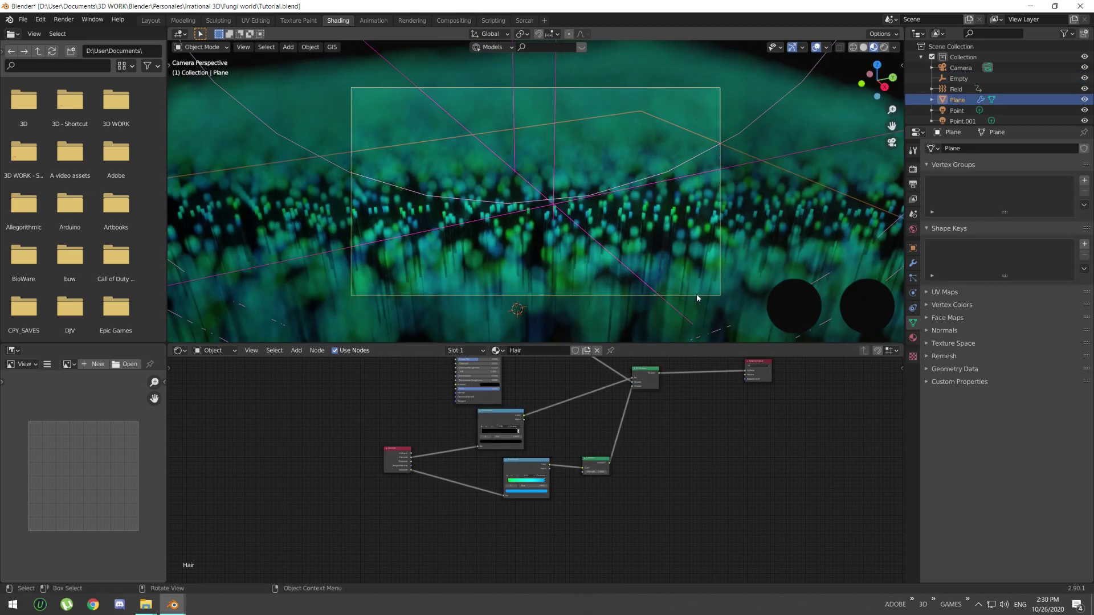
left_click(696, 294)
left_click(1029, 198)
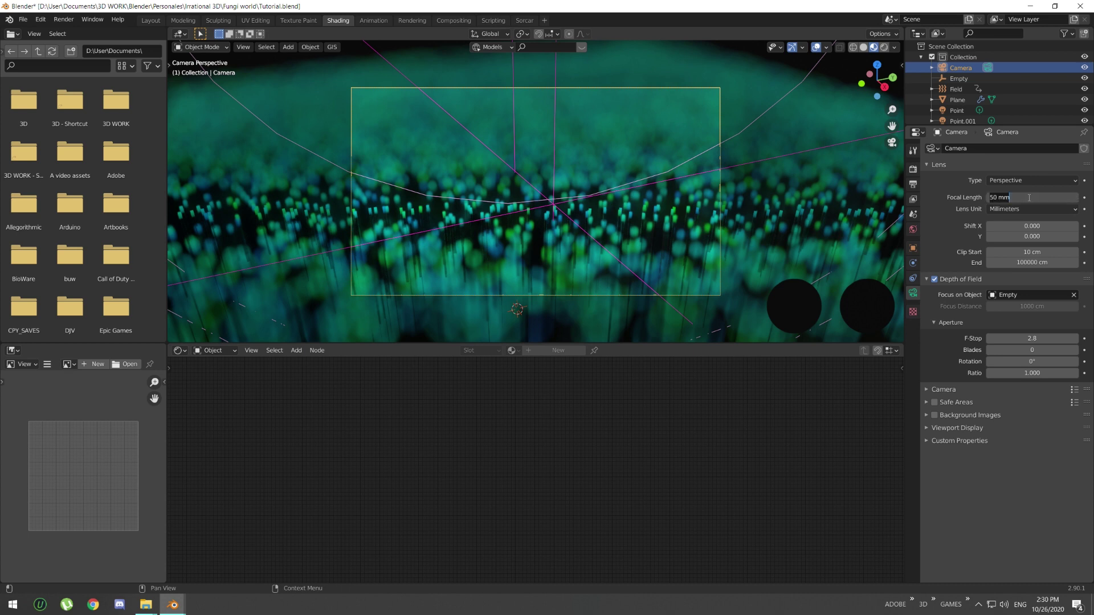
type("70")
key("Return")
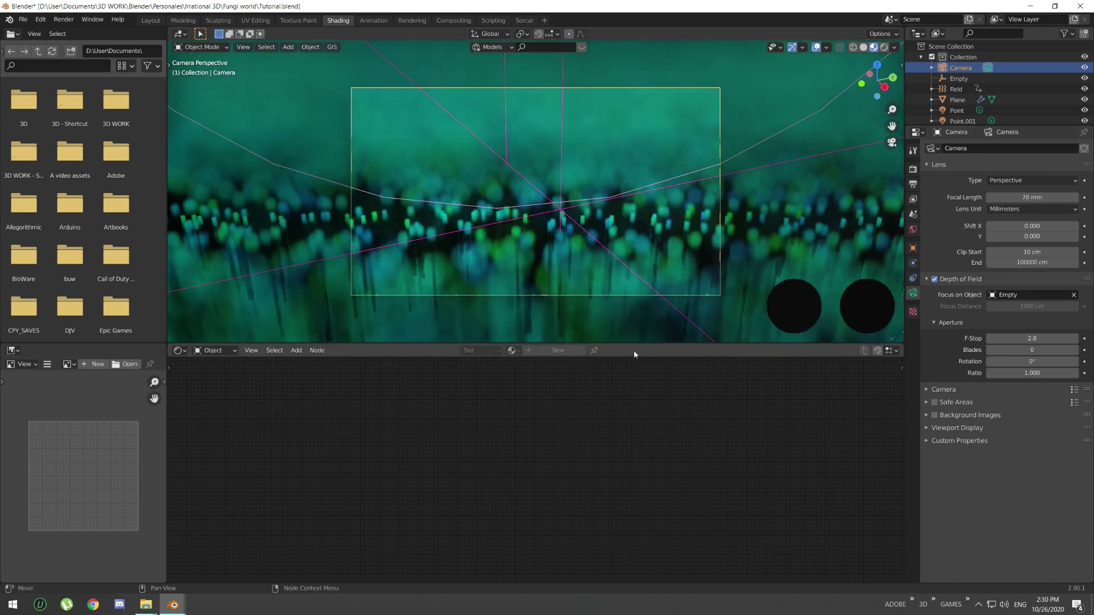
Set the camera's F-Stop to 3.1 and play the animation briefly to check the blur.
key("a")
left_click(1021, 340)
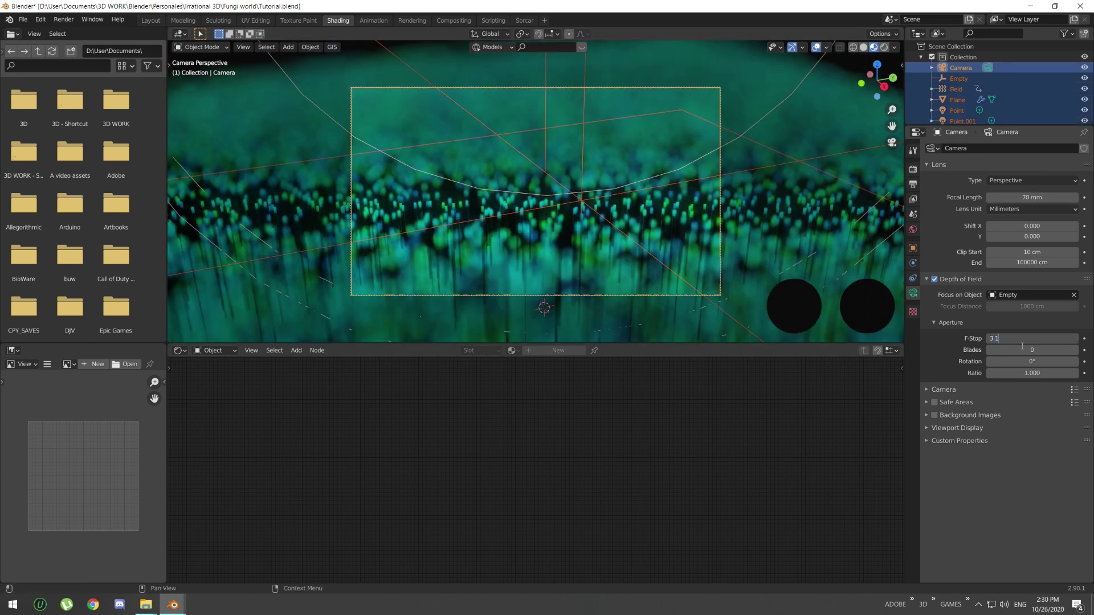
type("3.1")
key("Return")
key("space")
key("space")
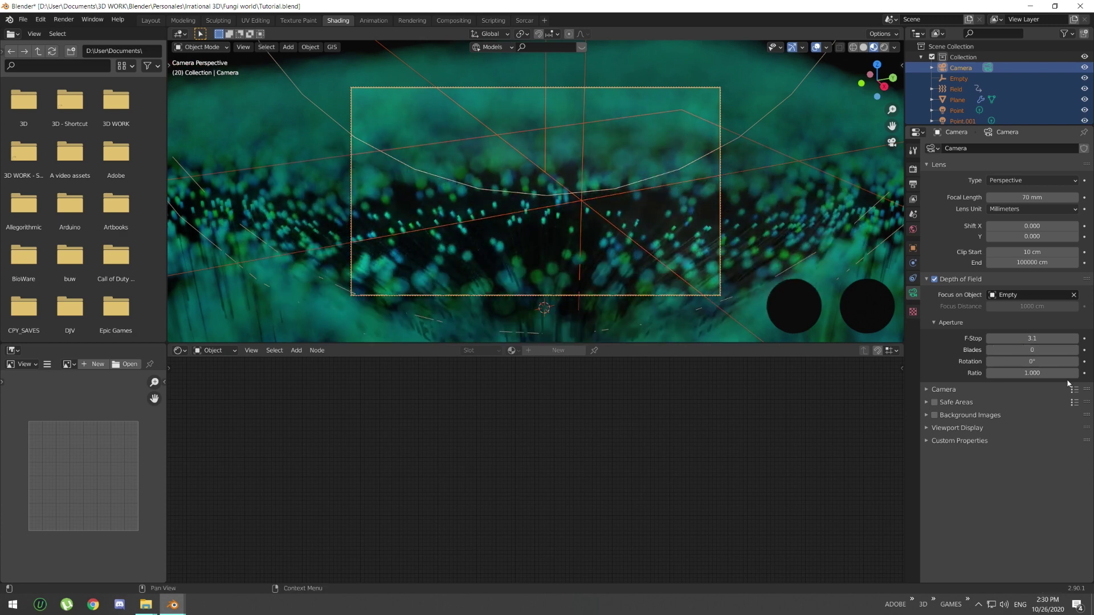
Set the camera's depth-of-field F-Stop to 5.6.
left_click(1041, 340)
type("5.6")
key("Return")
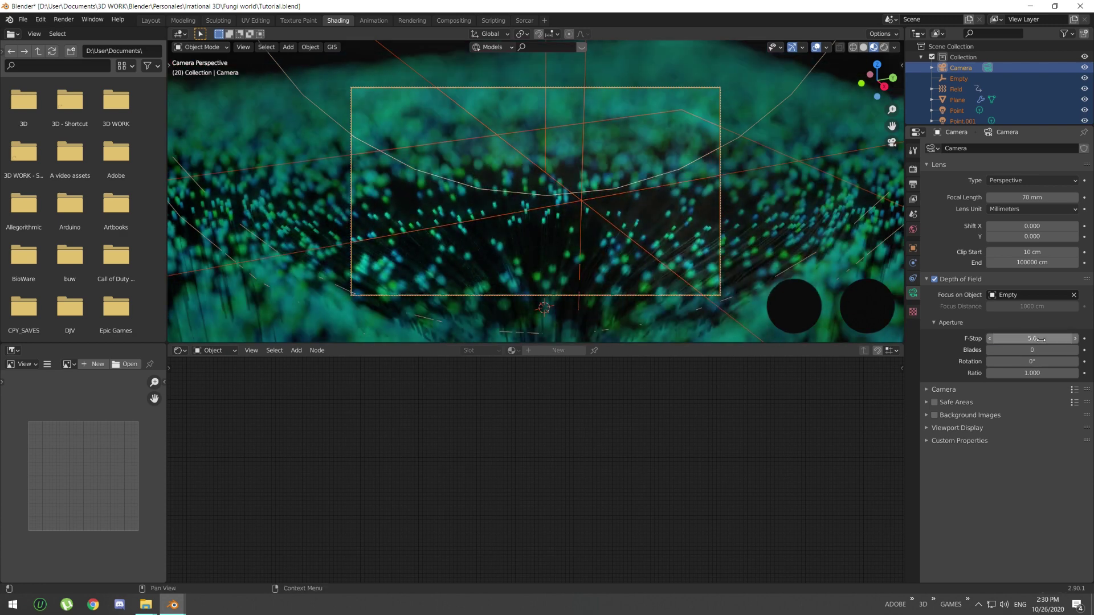
Preview the strand animation through the camera, replaying it from the first frame.
key("space")
key("space")
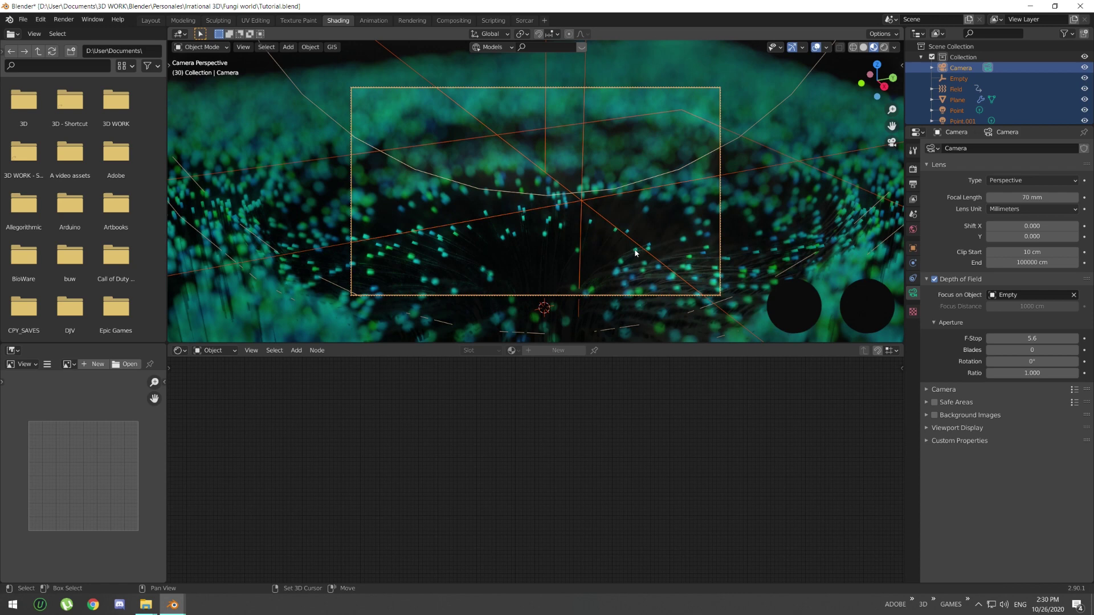
key("shift+Left")
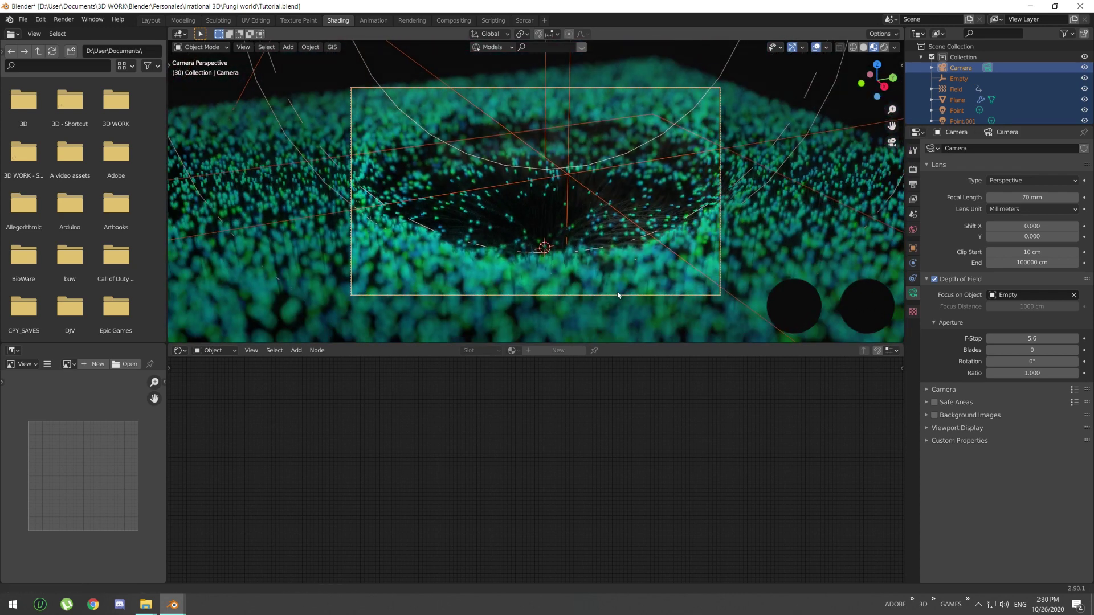
key("space")
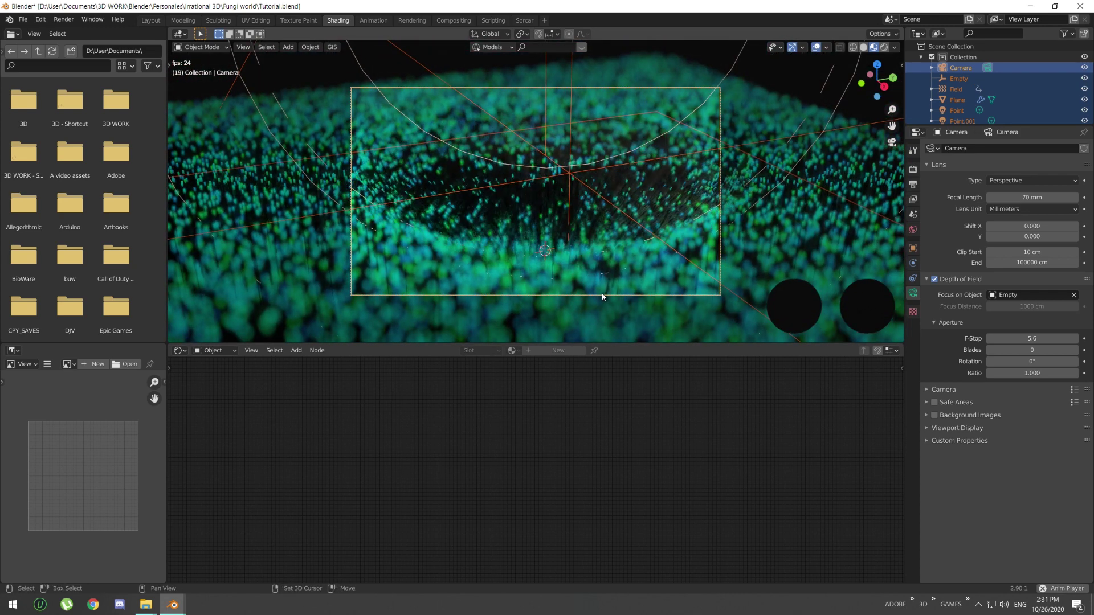
key("space")
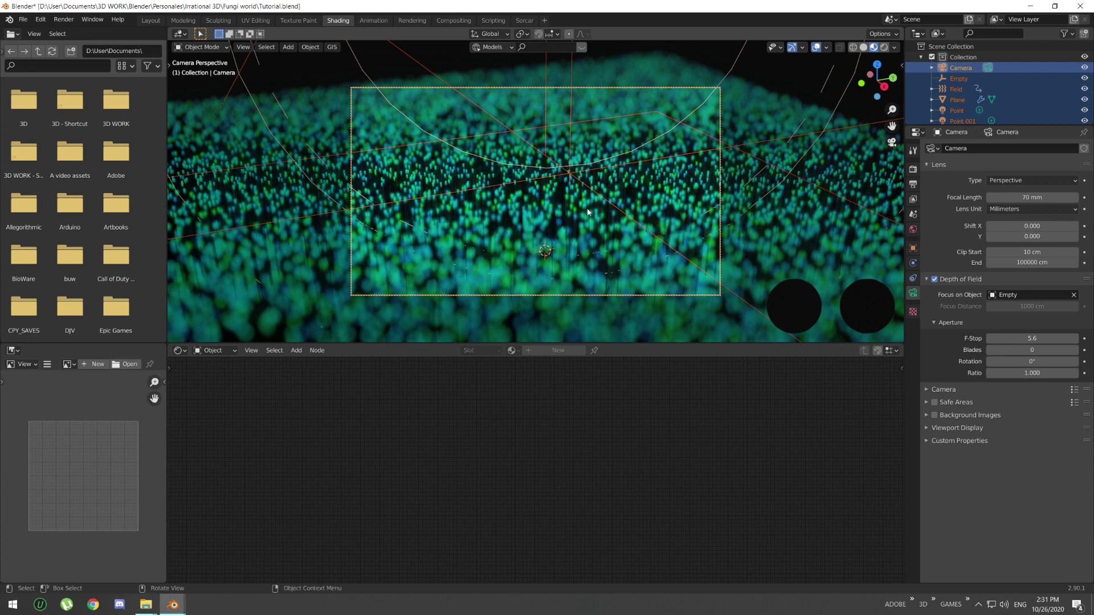
Switch to the Blender window with Fungi_2.blend and play its glowing ring animation twice from the start.
key("alt+Tab")
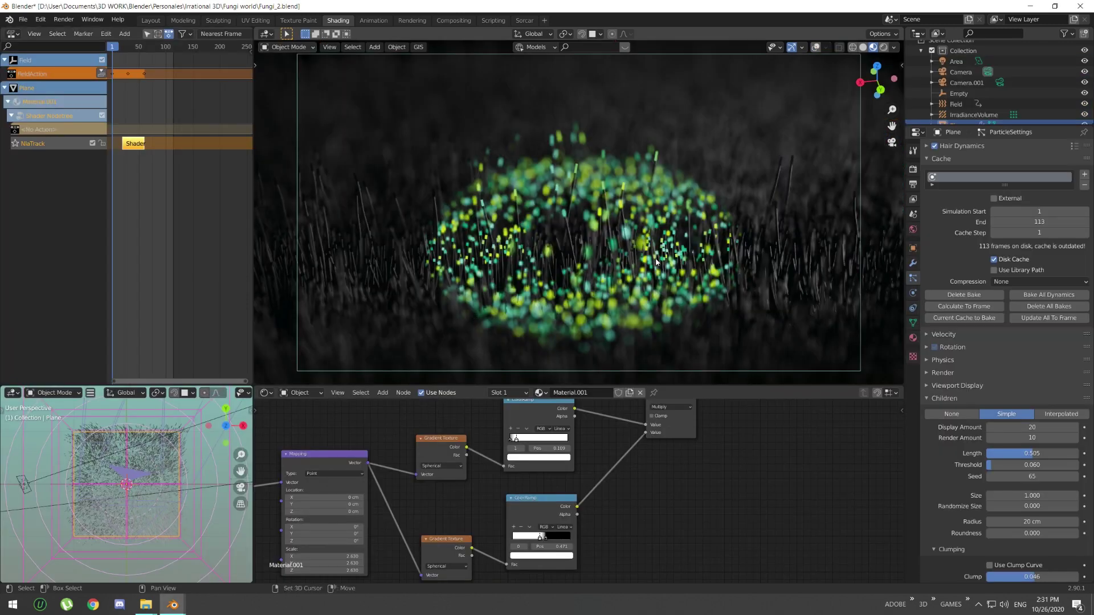
key("space")
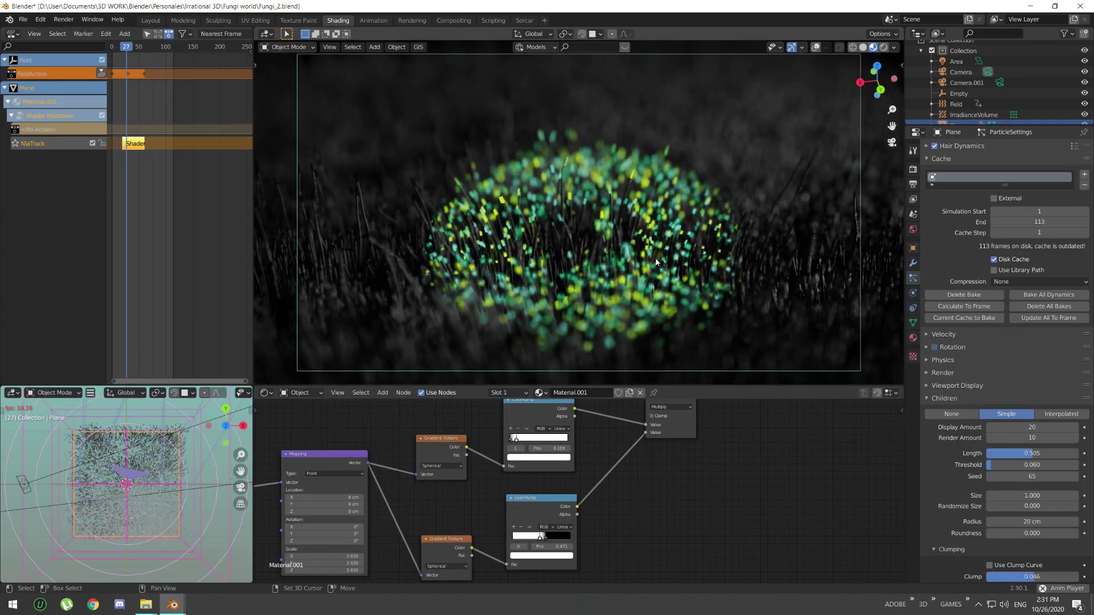
key("space")
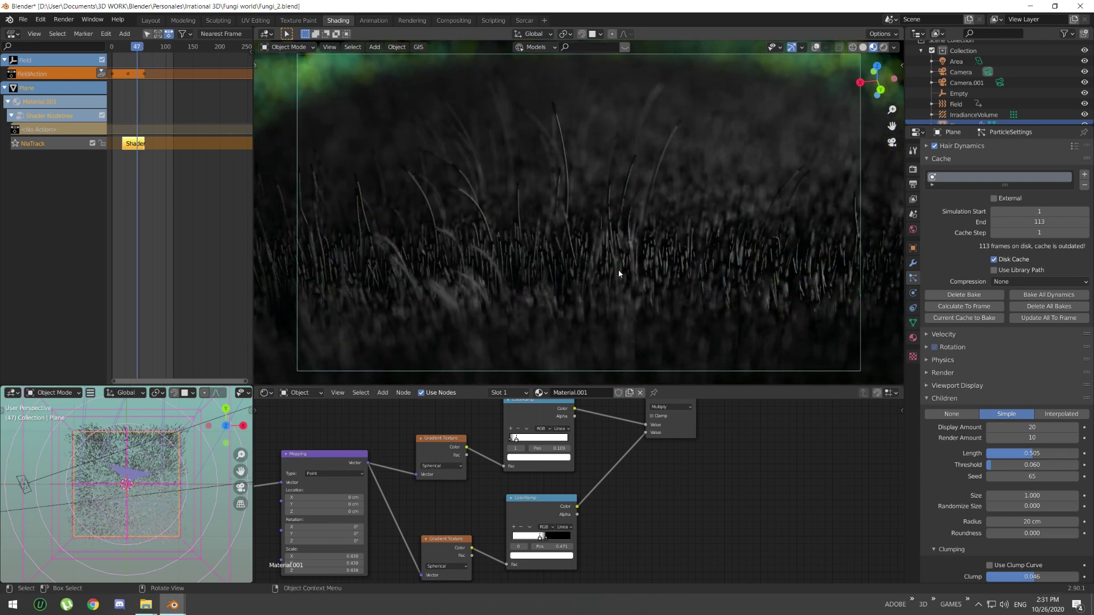
key("shift+Left")
key("space")
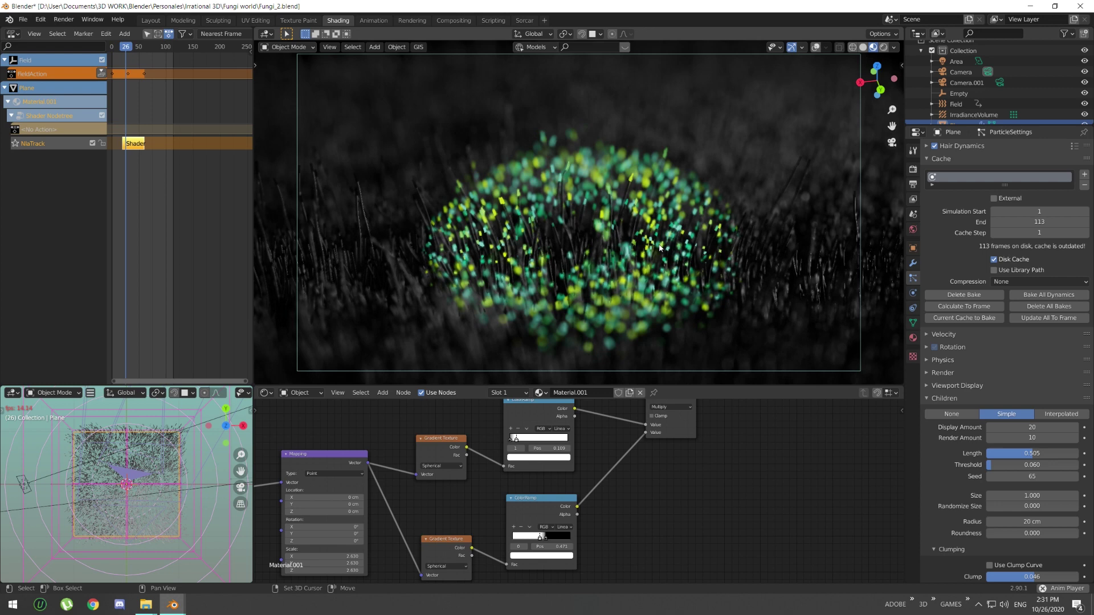
key("space")
key("shift+Left")
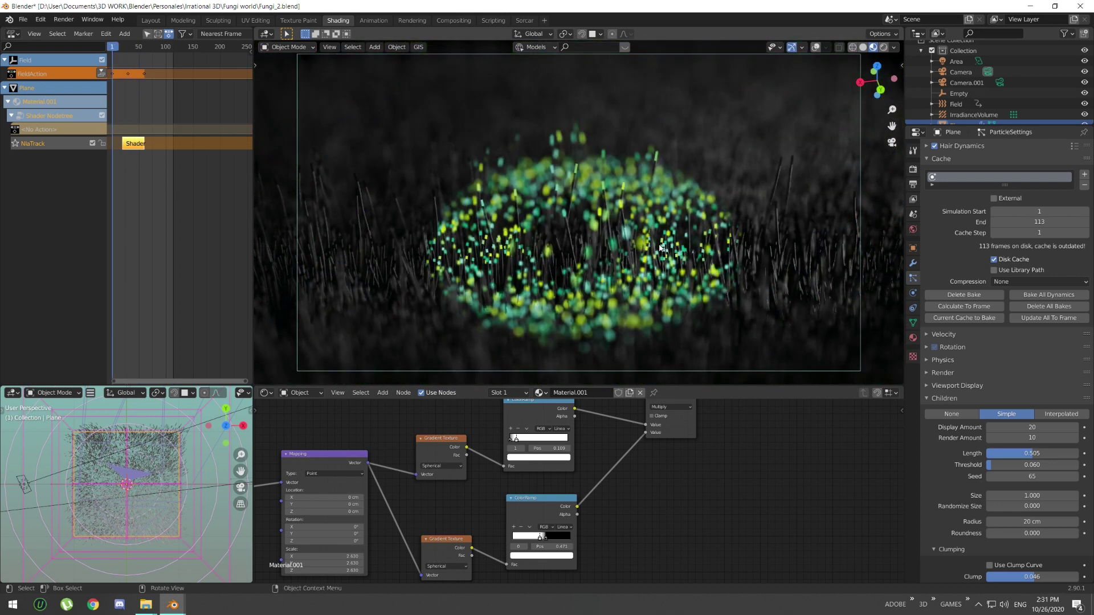
Preview the output of the upper ColorRamp in Material.001's spherical gradient setup and play the animation.
scroll(577, 515, "down", 6)
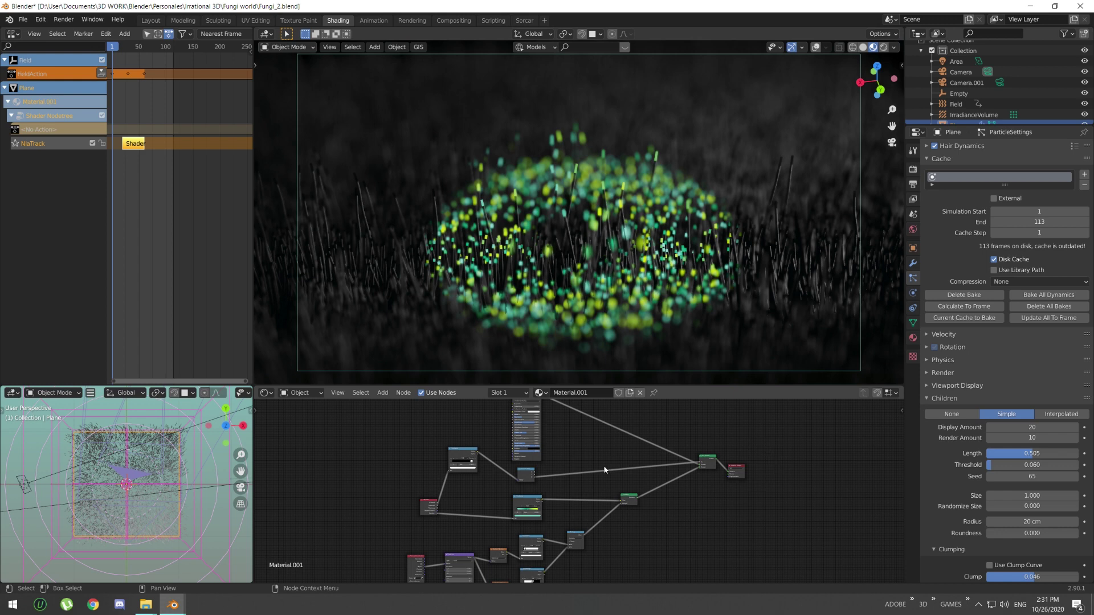
middle_click_drag(607, 474, 590, 543, "ctrl")
scroll(590, 481, "up", 2)
middle_click_drag(622, 441, 602, 458)
middle_click_drag(535, 493, 783, 429)
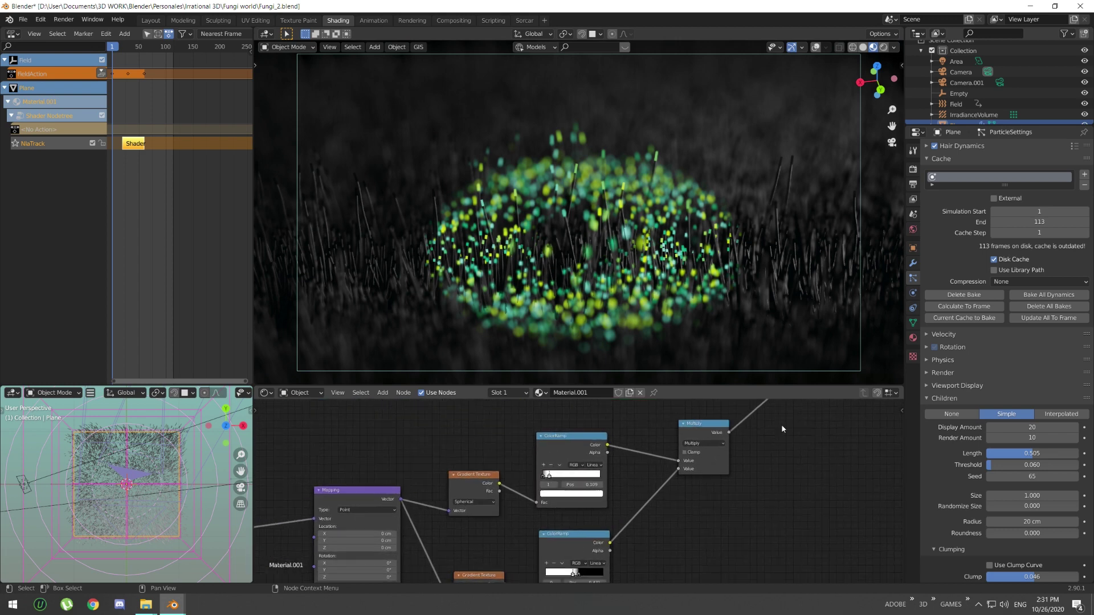
middle_click_drag(449, 474, 426, 452)
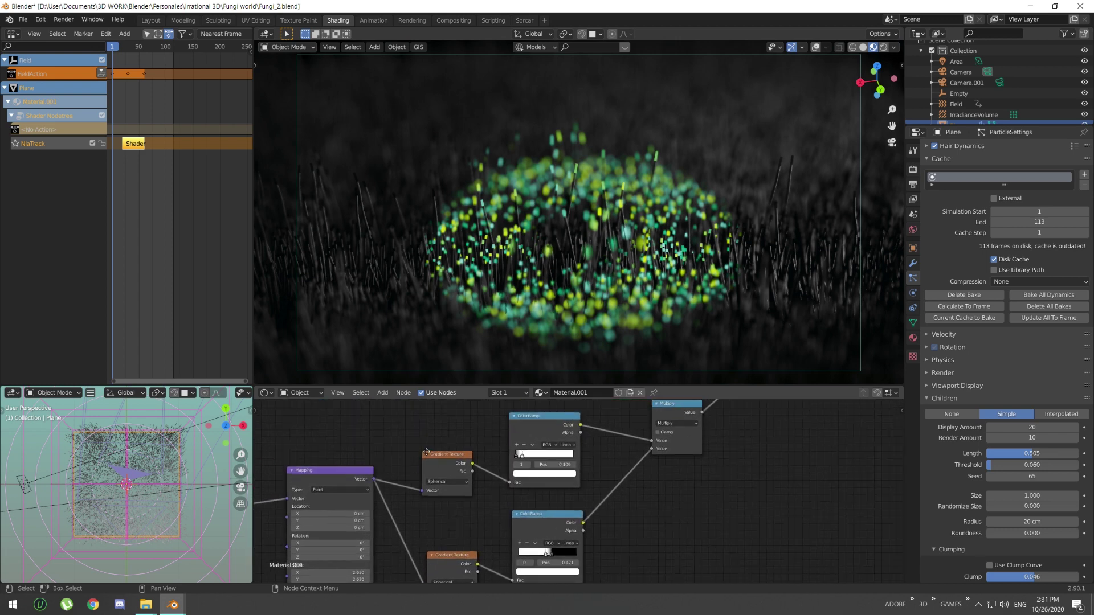
left_click(531, 422, "ctrl+shift")
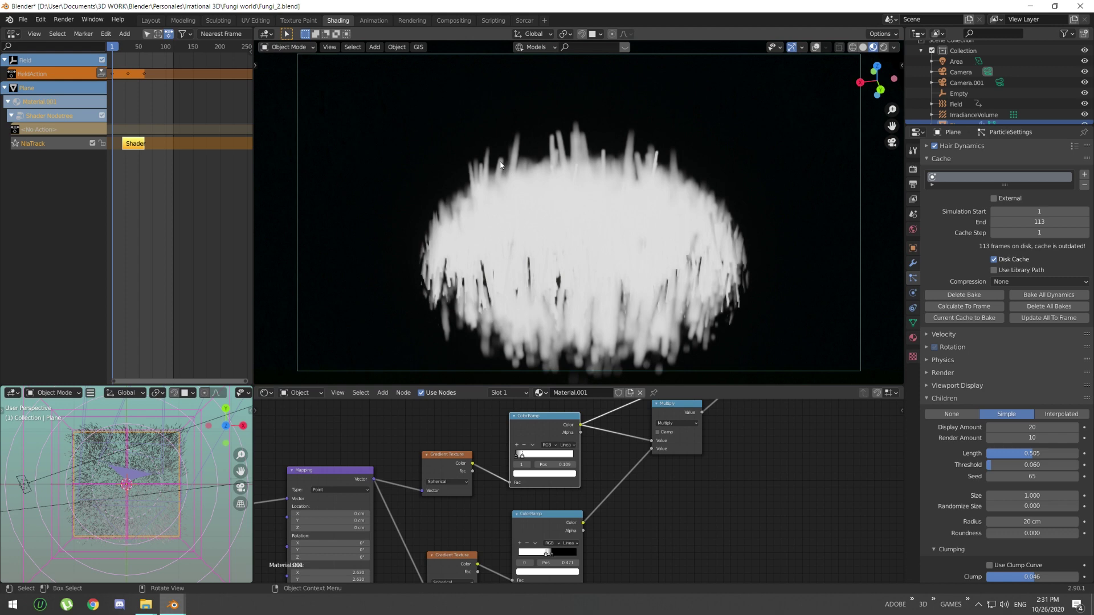
key("space")
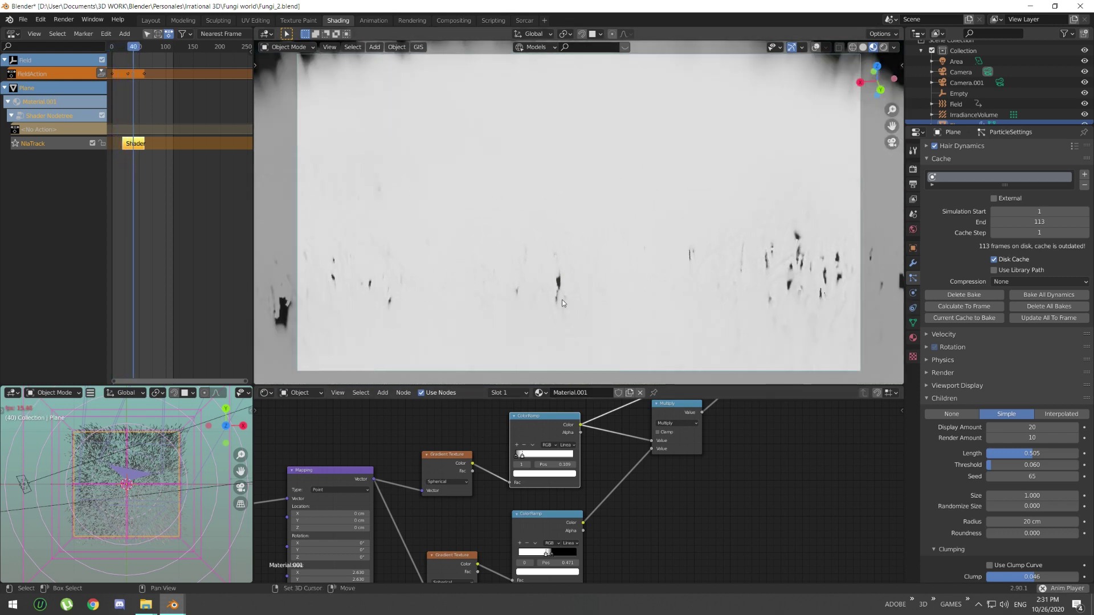
Preview the lower ColorRamp's output, then the Multiply node that combines both gradient masks, at the first frame.
middle_click_drag(604, 508, 568, 482)
left_click(531, 468, "ctrl+shift")
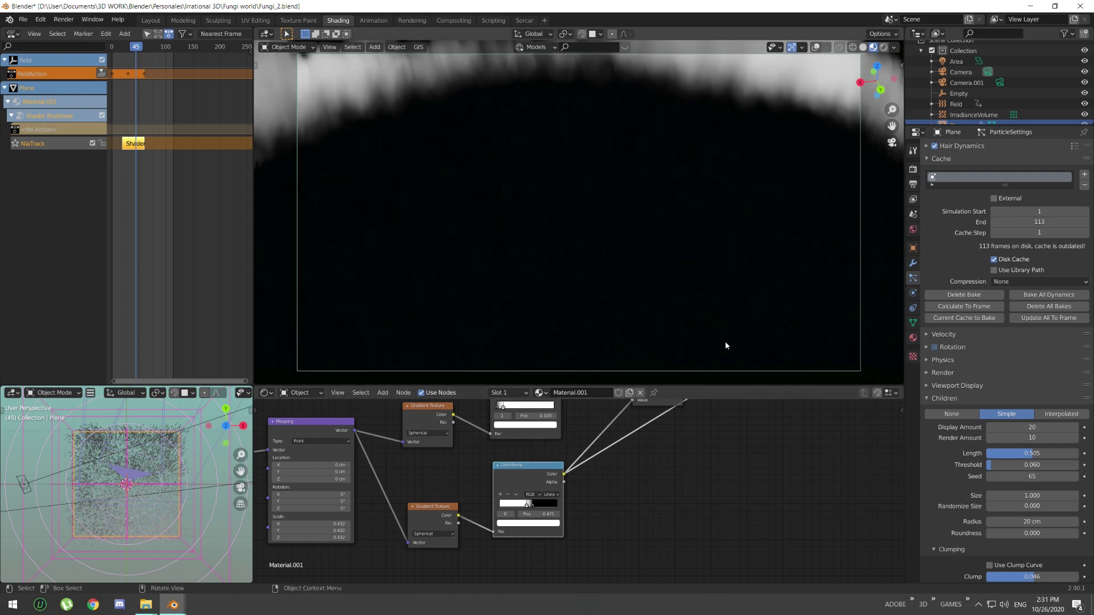
key("shift+Left")
middle_click_drag(691, 406, 607, 501)
left_click(583, 482, "ctrl+shift")
scroll(581, 484, "down", 4)
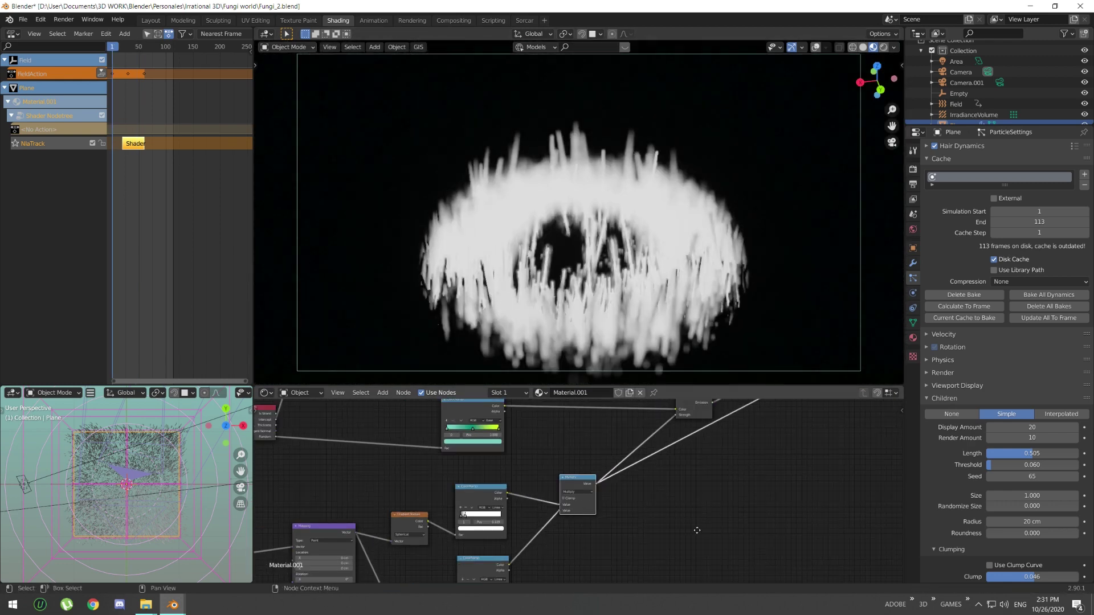
Preview the Emission shader driven by the ring mask and examine the gradient mask nodes feeding it.
middle_click_drag(695, 528, 602, 582)
left_click(595, 462, "ctrl+shift")
middle_click_drag(610, 523, 755, 422)
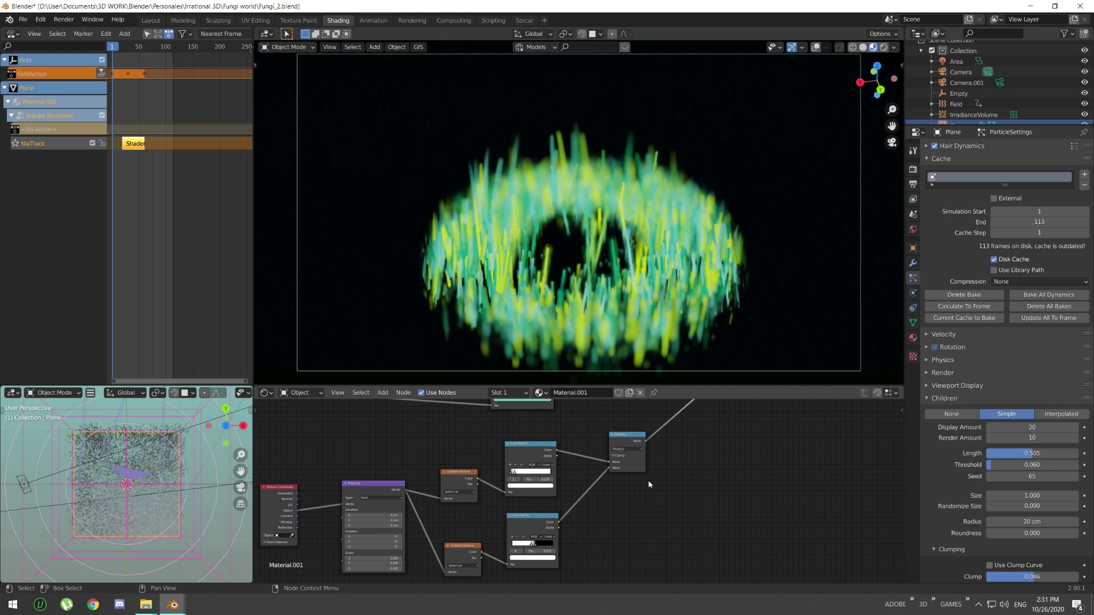
middle_click_drag(682, 431, 621, 476)
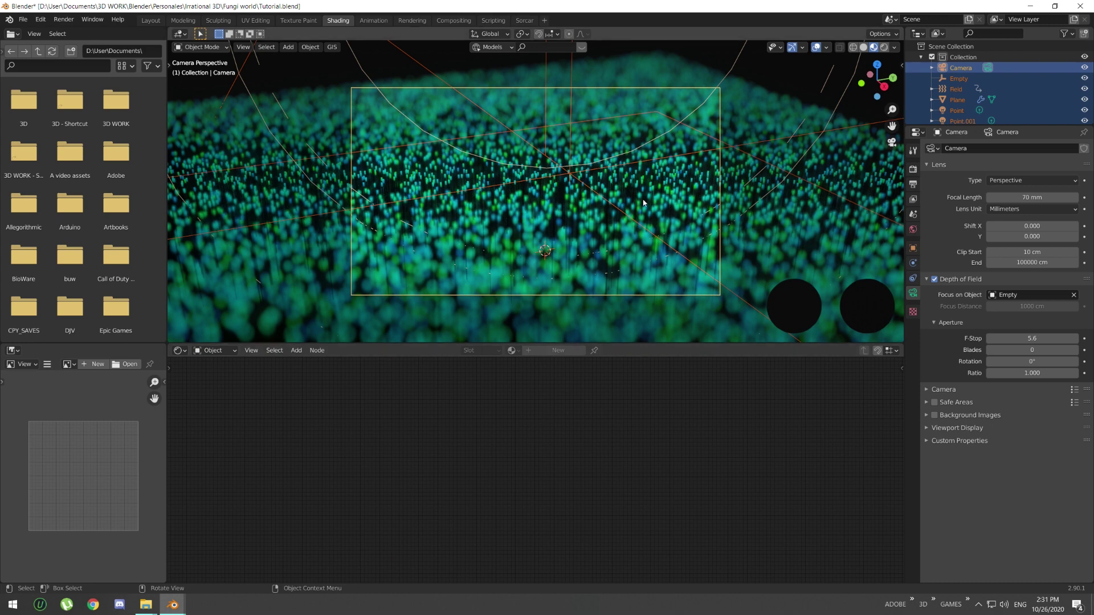
Return to the Tutorial.blend window, hide the viewport overlays, and switch to the Layout workspace in camera view.
left_click(804, 48)
left_click(815, 48)
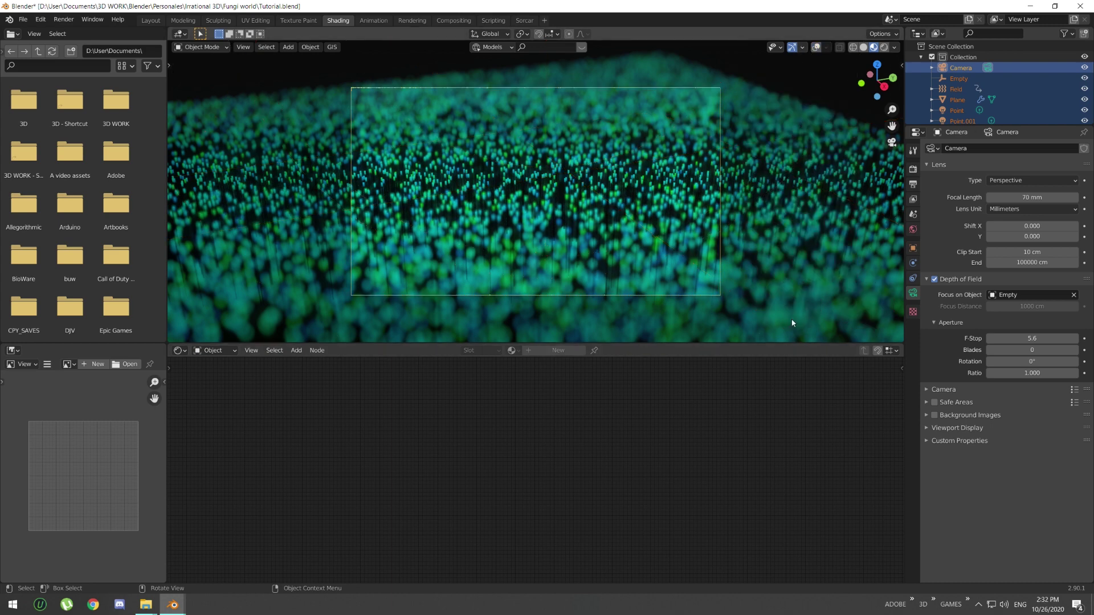
right_click(580, 290)
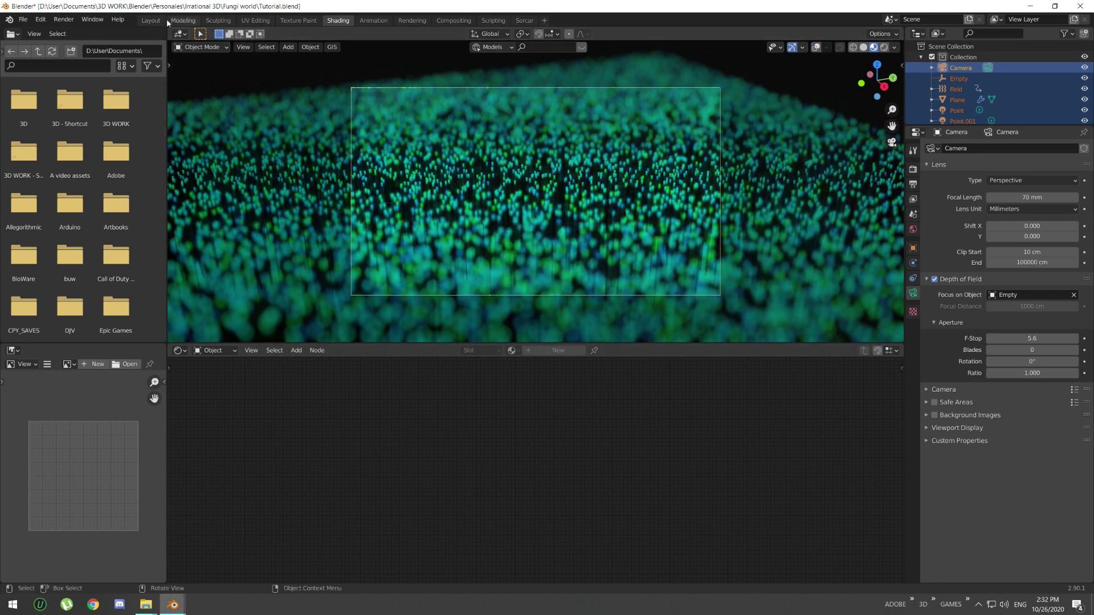
left_click(151, 21)
key("KP_0")
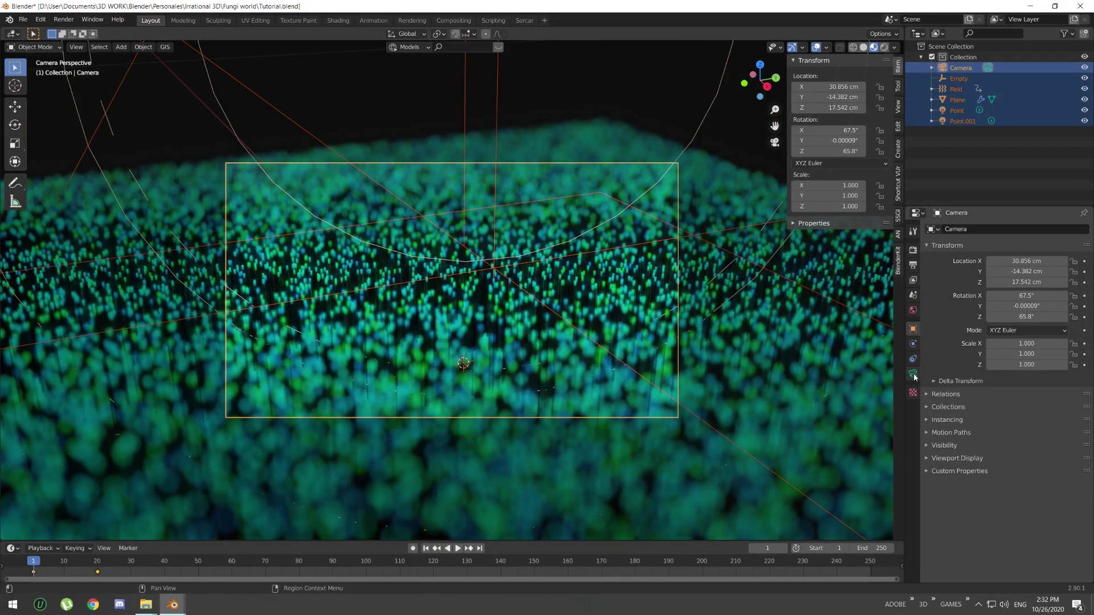
Select the plane and expand the Parting, Clumping and Roughness settings of its hair particle children.
left_click(849, 371)
scroll(987, 473, "down", 6)
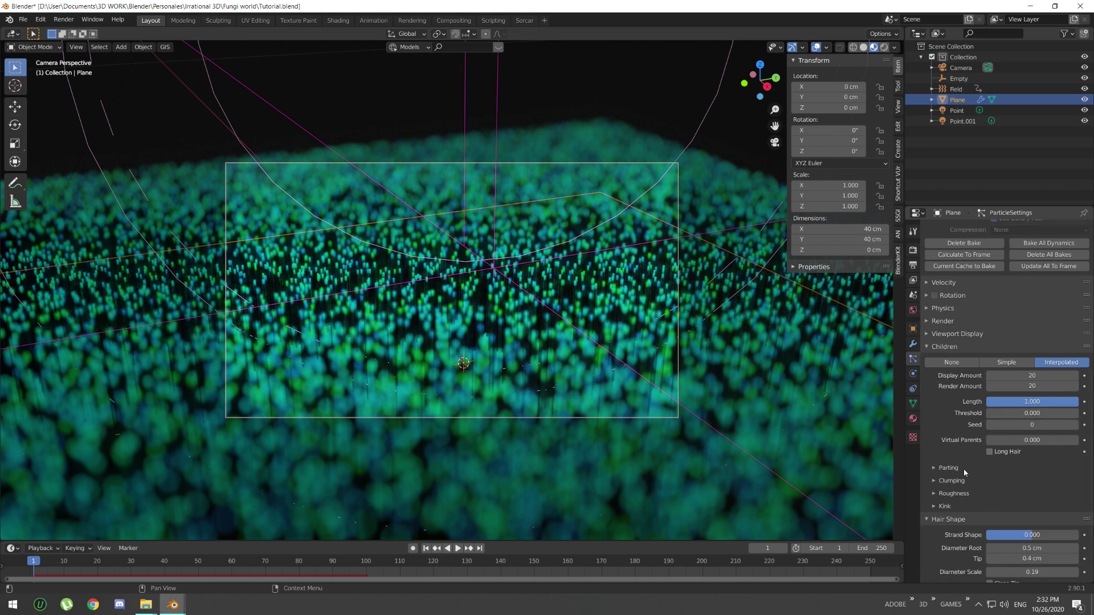
left_click(961, 468)
left_click(952, 522)
scroll(953, 530, "down", 3)
left_click(958, 504)
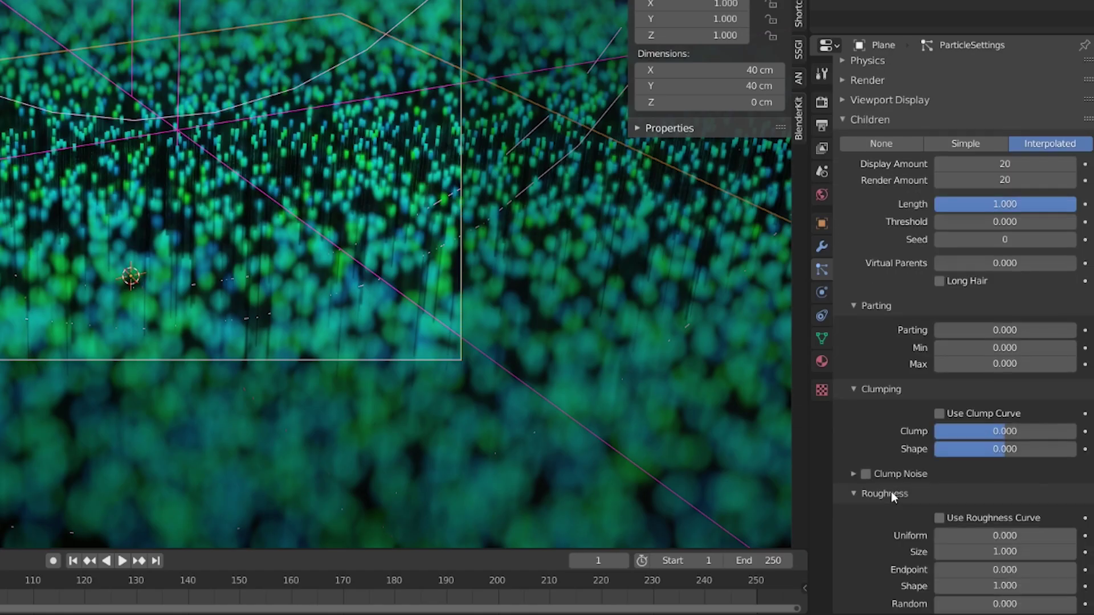
Set the interpolated children's length to 0.661 and threshold to 0.032.
scroll(959, 471, "up", 3)
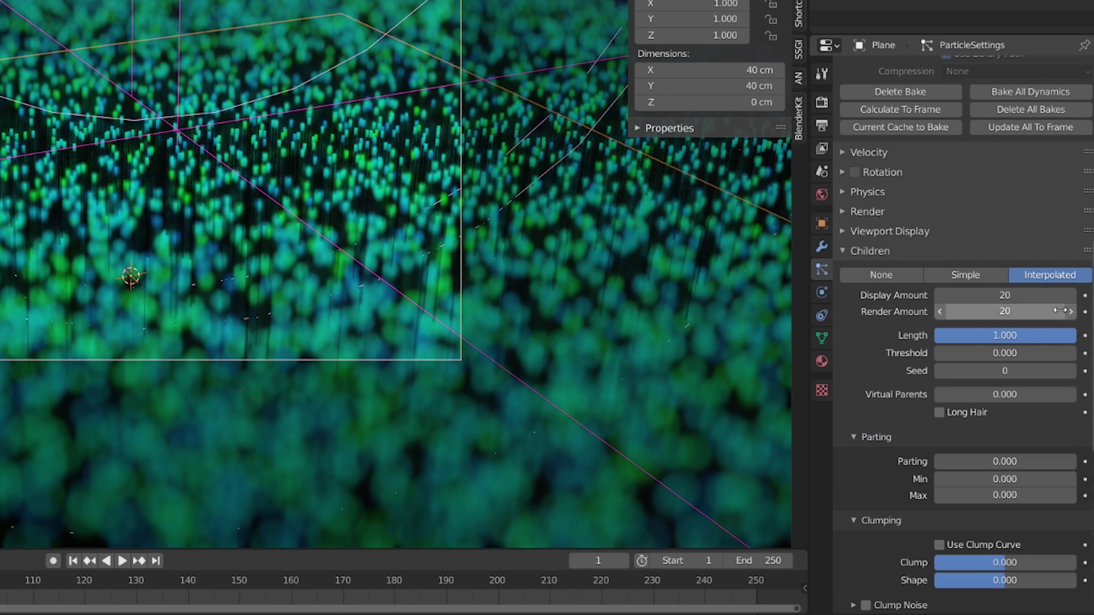
left_click(1028, 311)
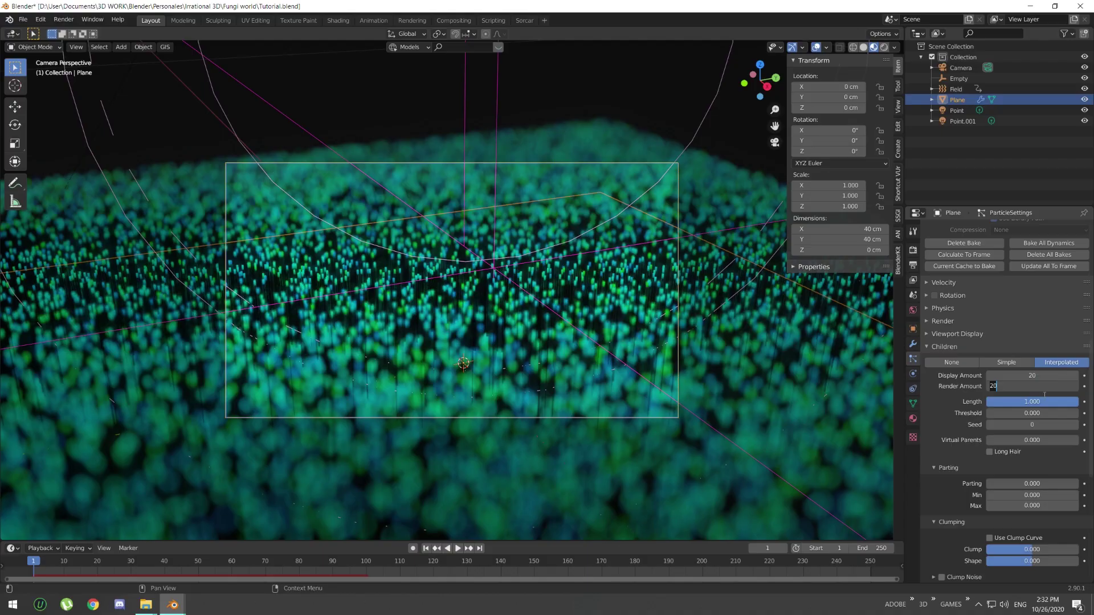
key("Return")
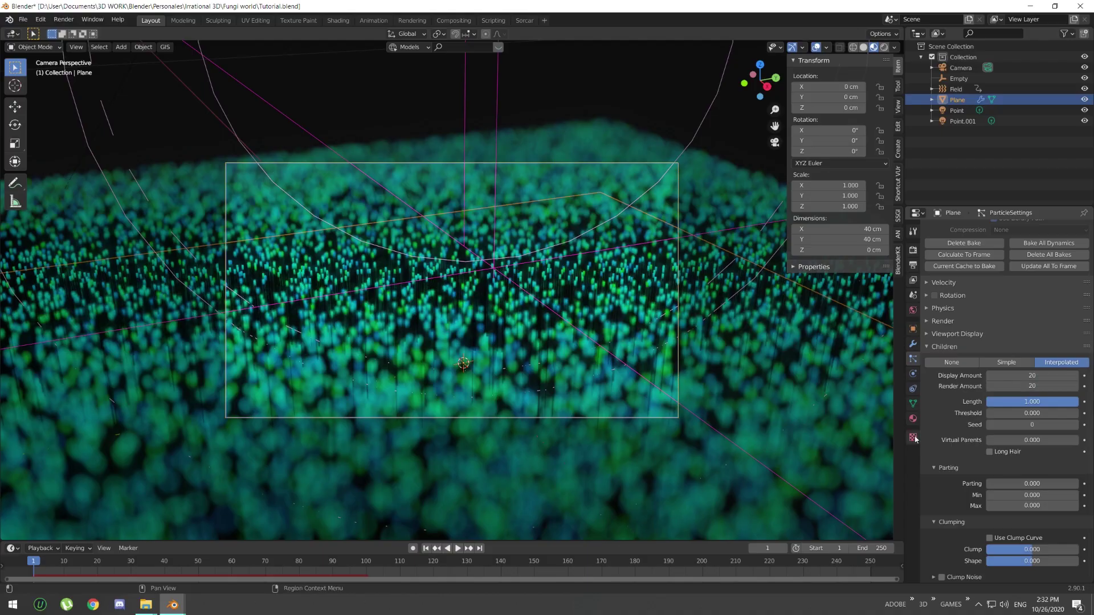
mouse_move(1077, 401)
left_mouse_down()
mouse_move(1007, 402)
mouse_move(1055, 402)
left_mouse_up()
mouse_move(1051, 413)
left_mouse_down()
mouse_move(988, 413)
mouse_move(1044, 401)
mouse_move(1035, 401)
left_mouse_up()
Set the child strands' Clump to 0.266 and clumping Shape to 0.321.
scroll(1006, 402, "down", 3)
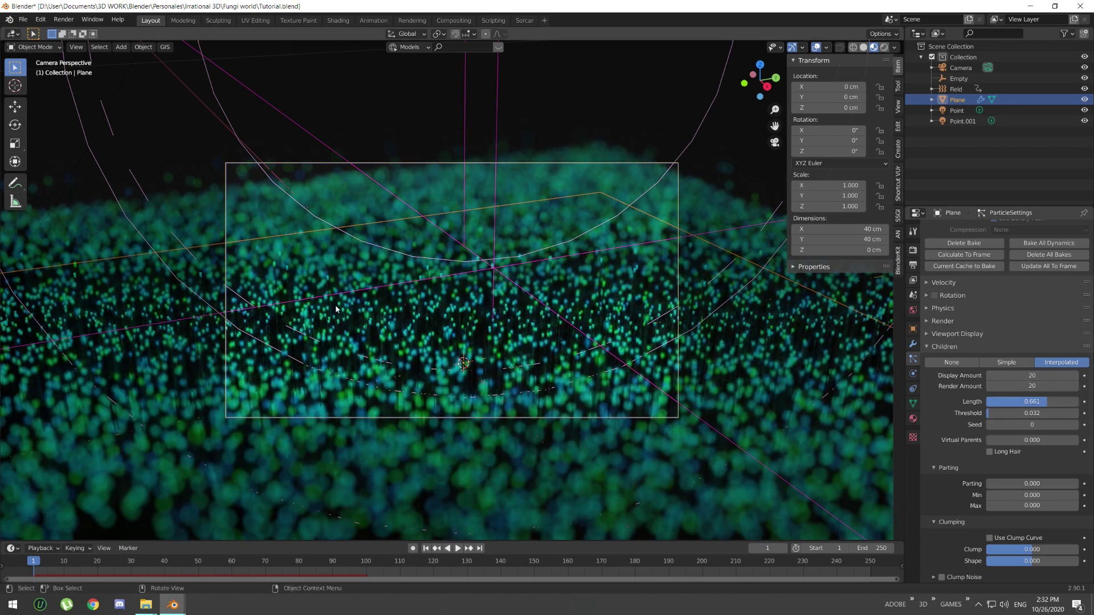
left_click_drag(1020, 490, 1043, 502)
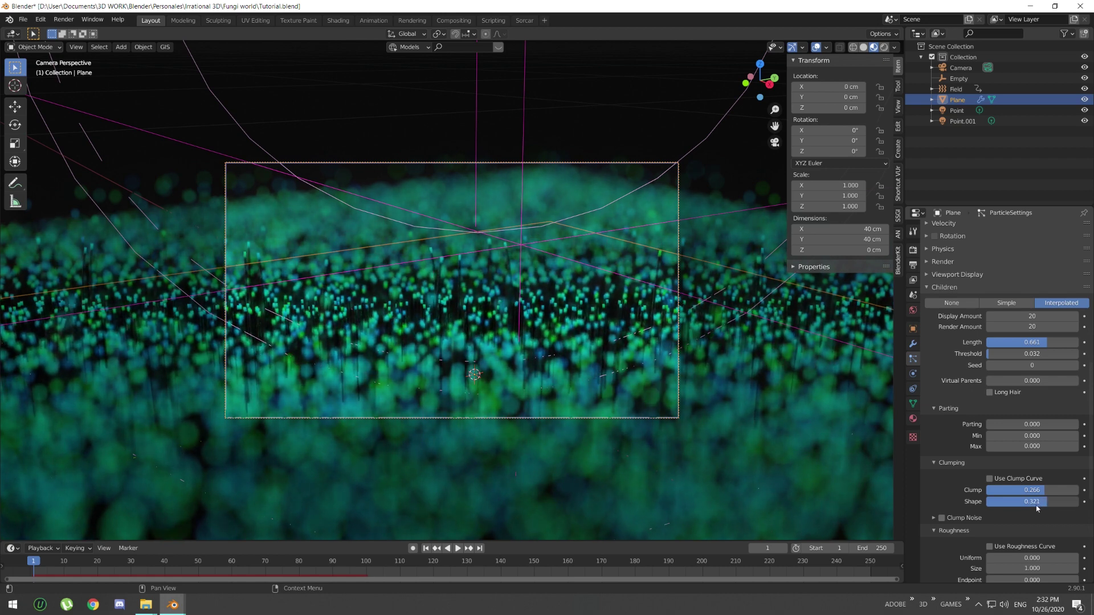
Try adjusting the Uniform roughness of the child strands.
scroll(1037, 508, "down", 5)
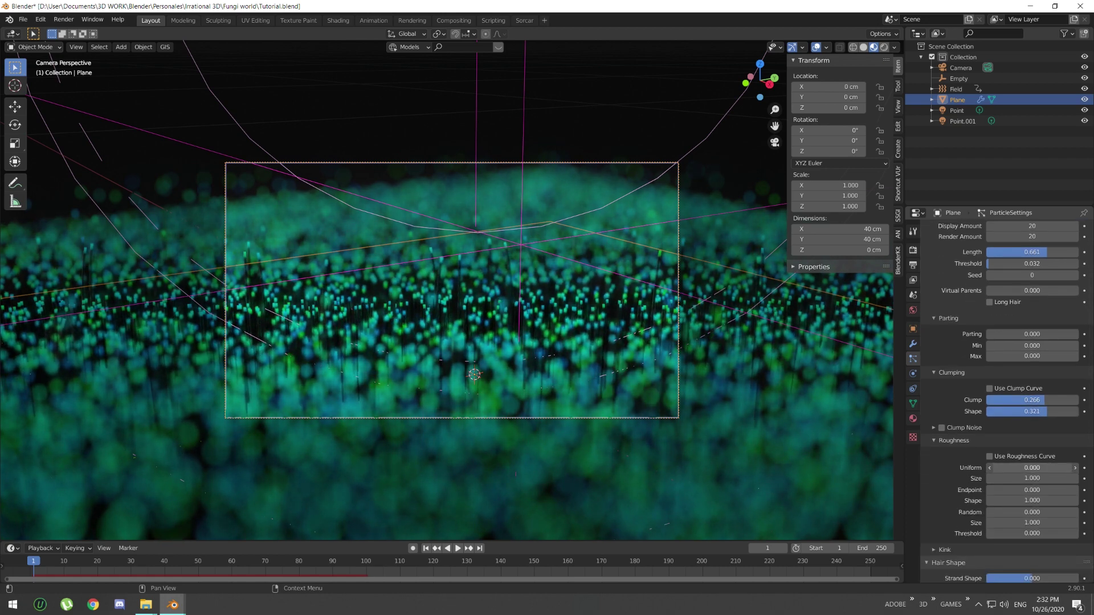
mouse_move(1032, 468)
left_mouse_down()
mouse_move(1065, 468)
mouse_move(1024, 467)
left_mouse_up()
key("Return")
Play the animation to preview the strands with the adjusted children settings.
scroll(962, 485, "down", 4)
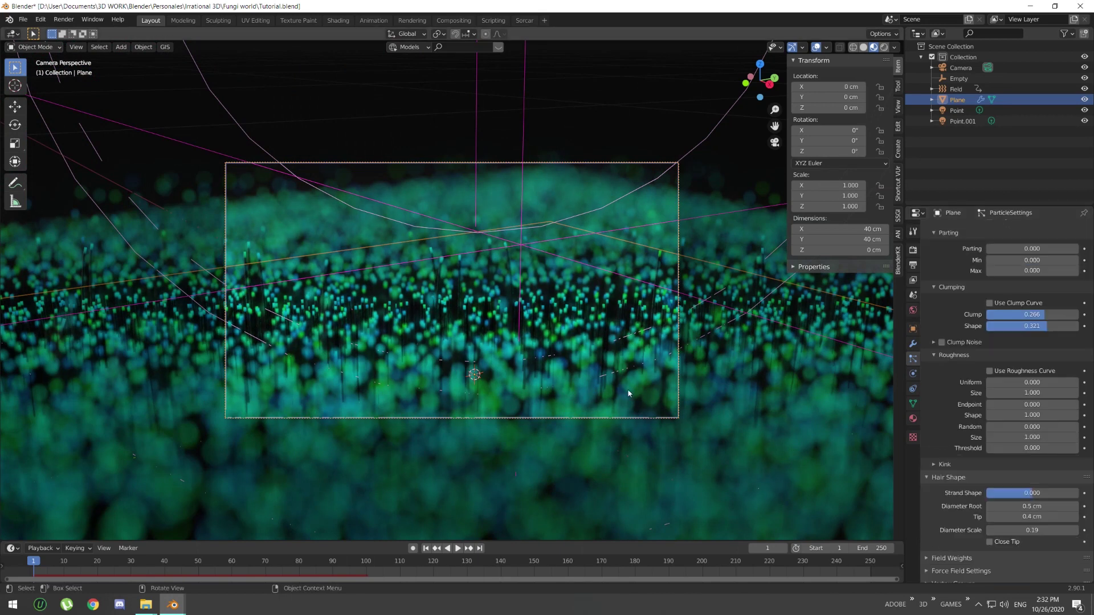
key("space")
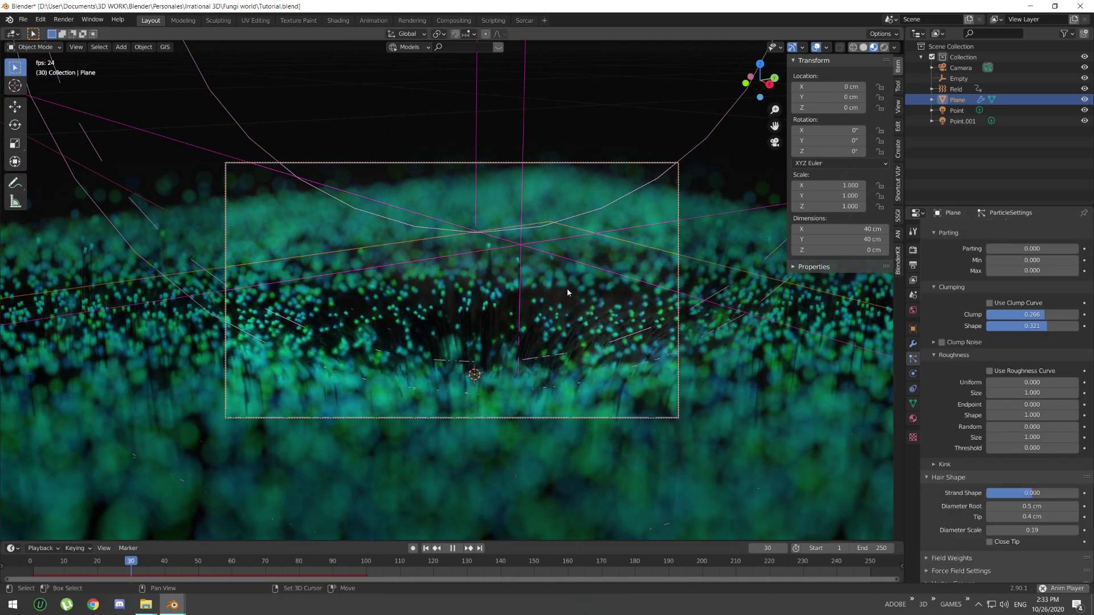